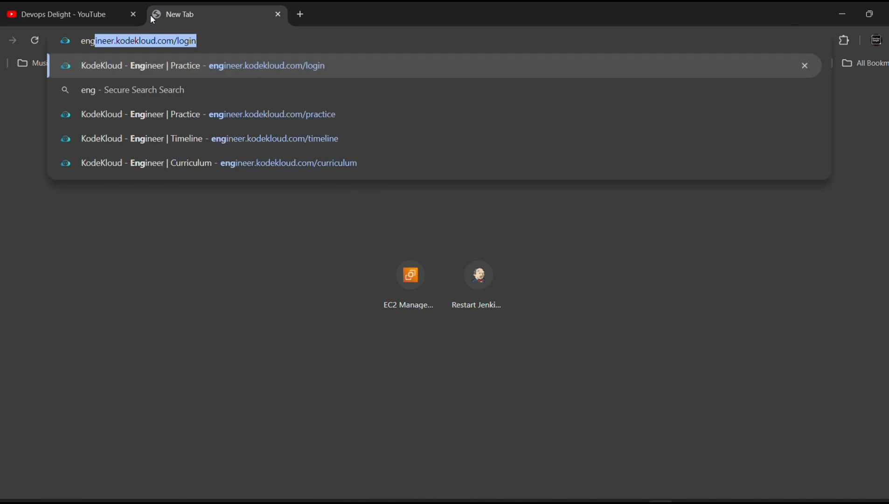
Load engineer.kodekloud.com/login, dismiss the streak and congratulations popups, and scroll to the Jenkins card
left_click(225, 48)
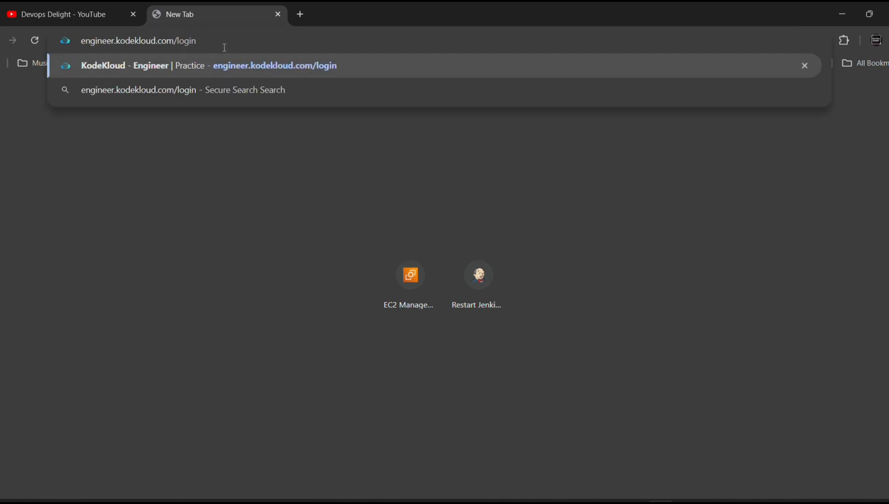
key("Return")
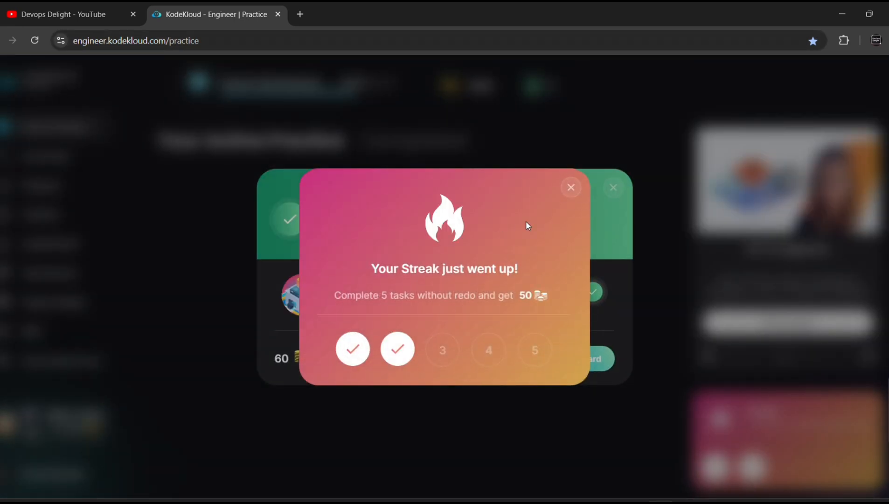
left_click(571, 187)
left_click(612, 188)
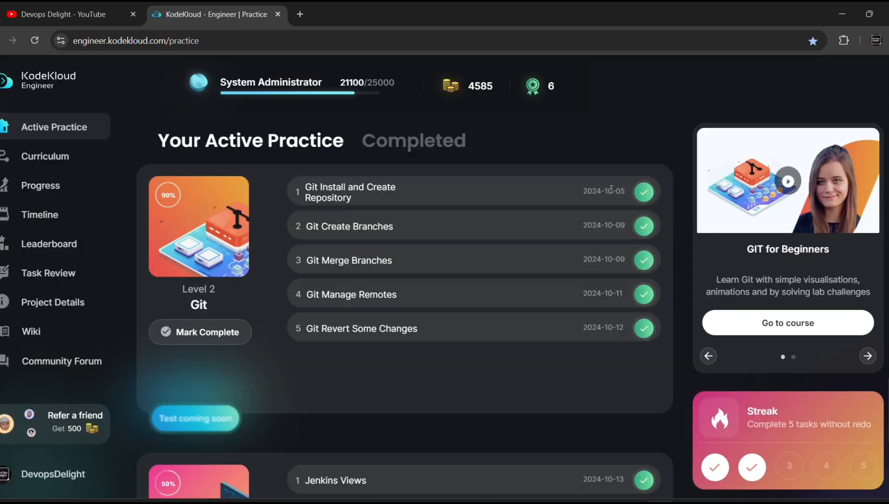
scroll(442, 303, "down", 5)
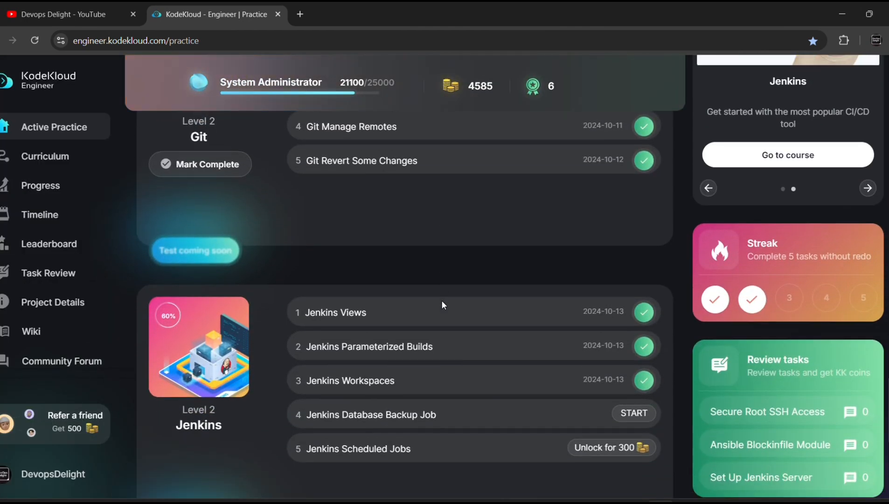
scroll(443, 305, "down", 1)
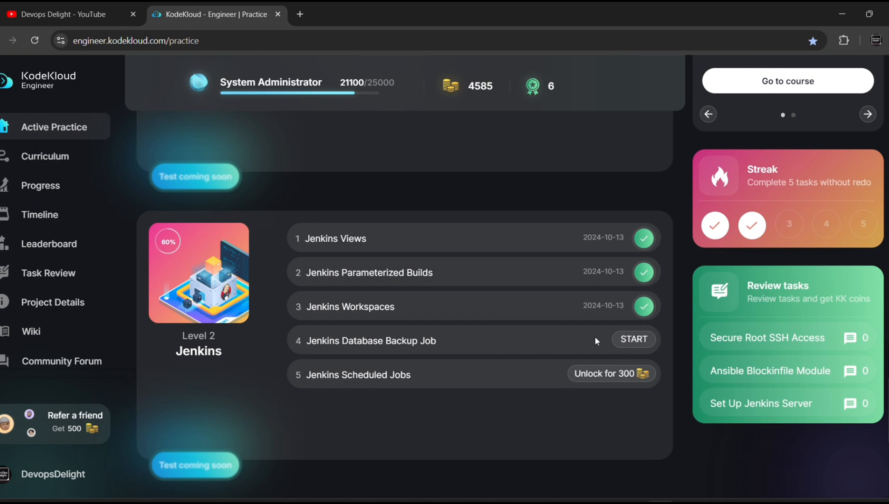
Start the Jenkins Database Backup Job lab and read through its task requirements
left_click(642, 340)
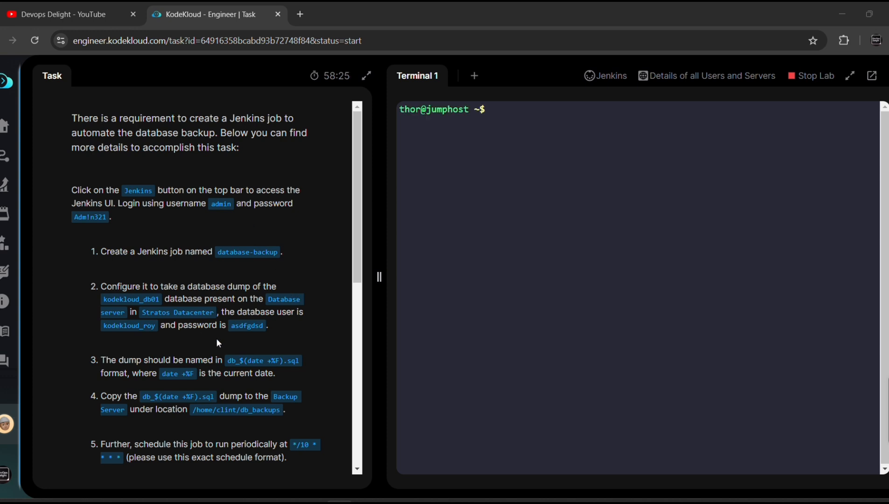
scroll(217, 338, "down", 1)
scroll(217, 338, "up", 1)
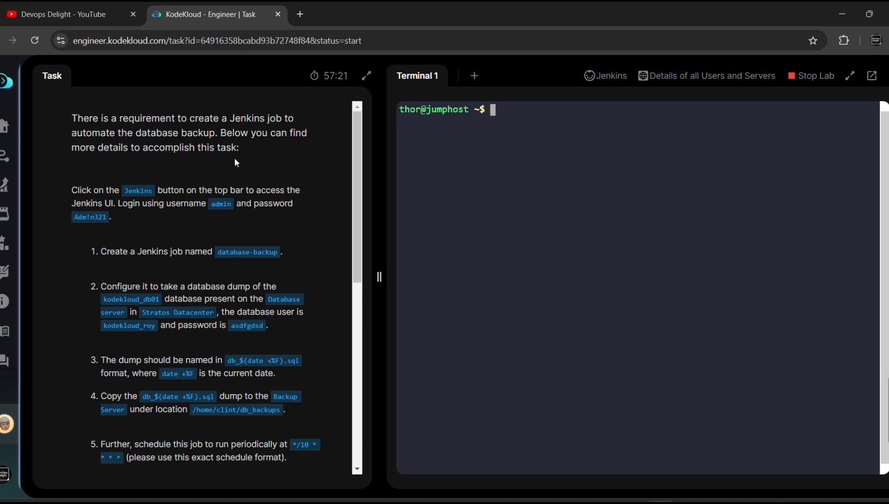
scroll(97, 210, "down", 1)
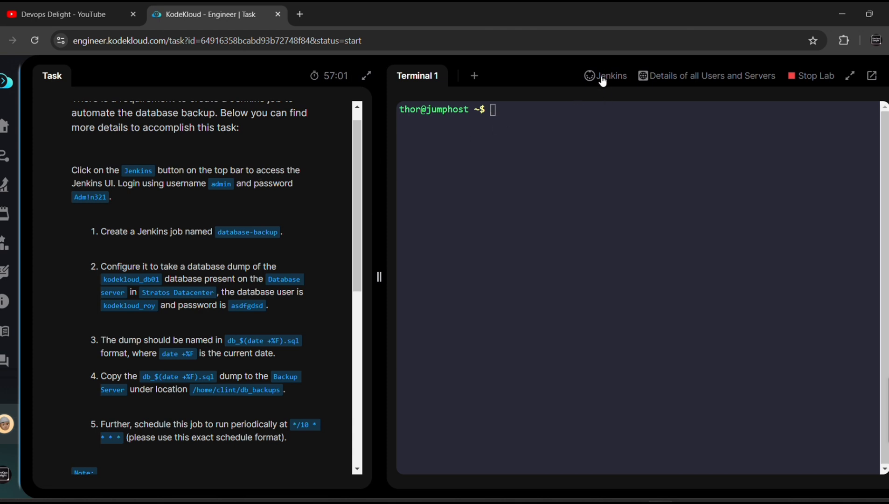
Sign in to the lab's Jenkins as admin, pasting the password copied from the task text
left_click(602, 78)
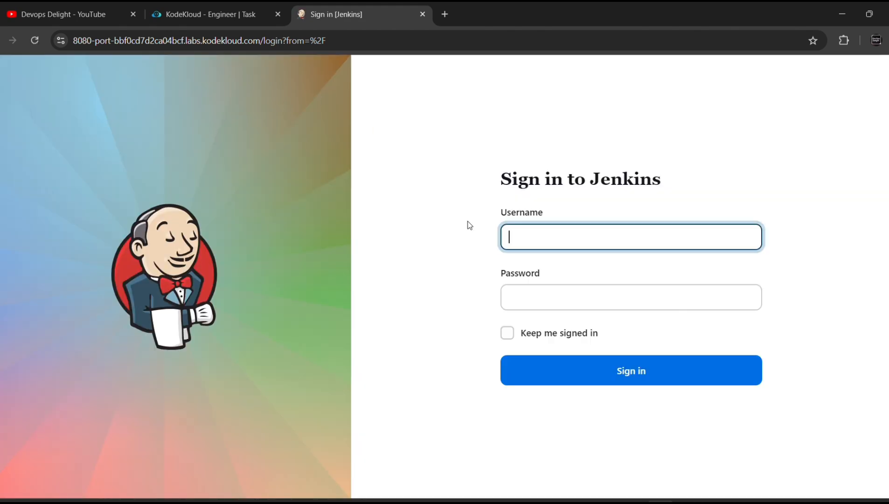
type("admin")
key("Tab")
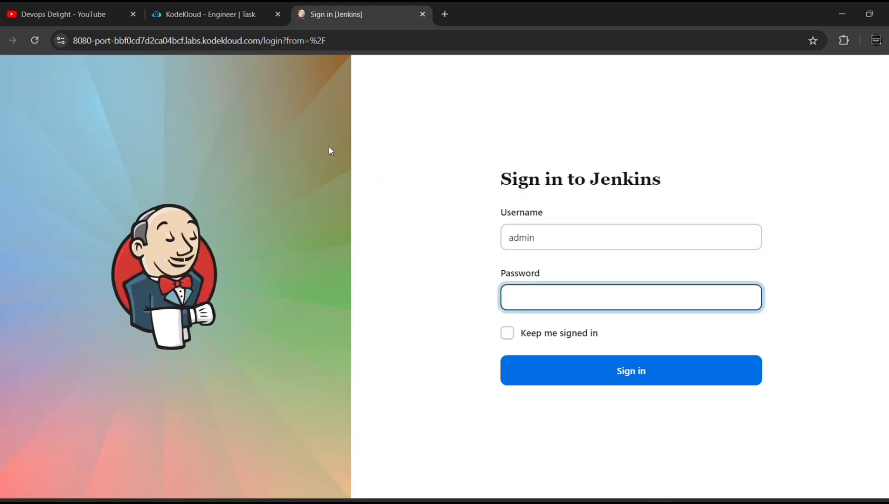
left_click(225, 15)
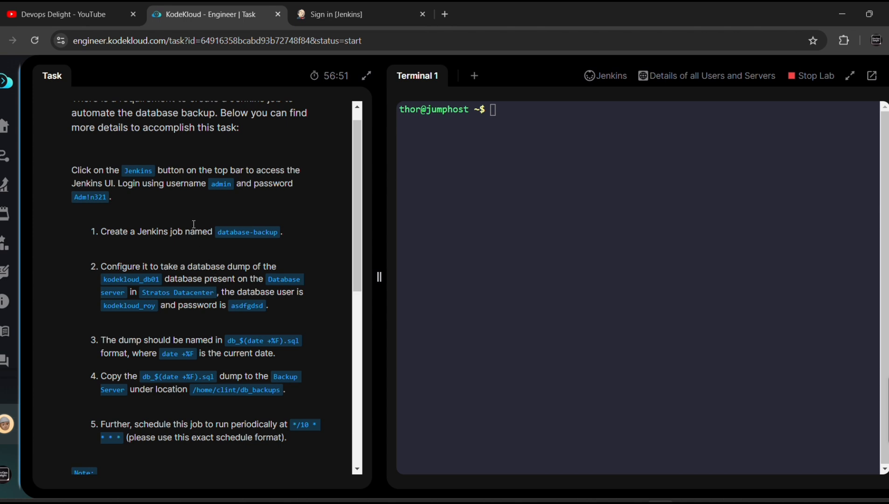
left_click_drag(108, 197, 73, 195)
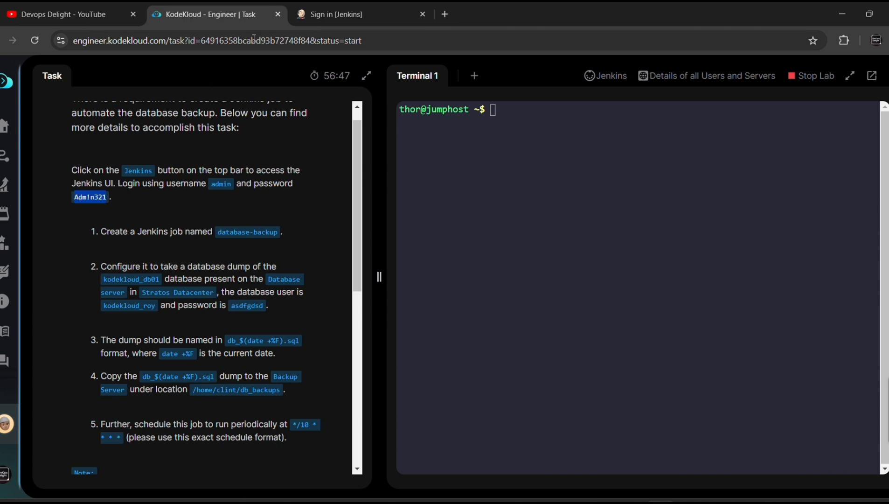
left_click(319, 15)
key("ctrl+v")
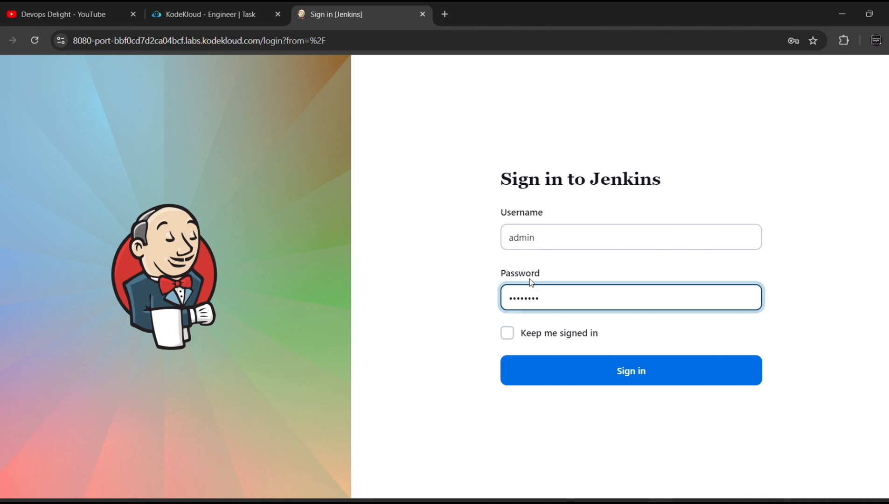
left_click(644, 371)
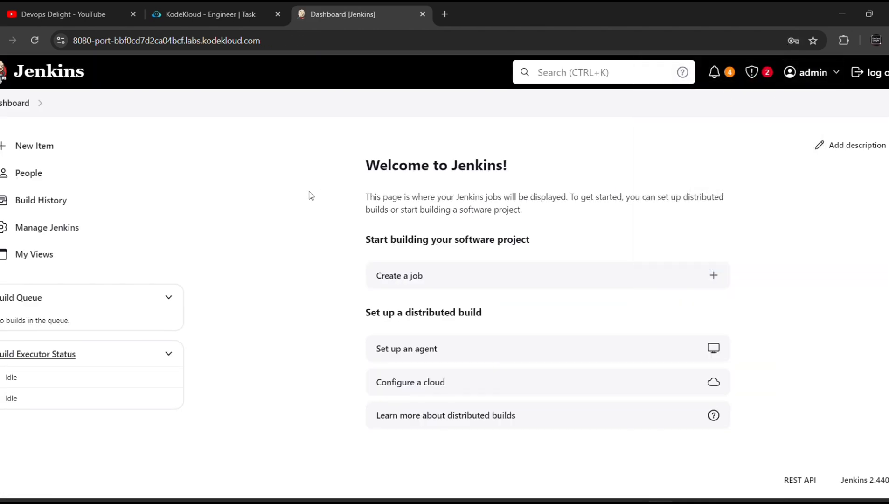
left_click(201, 10)
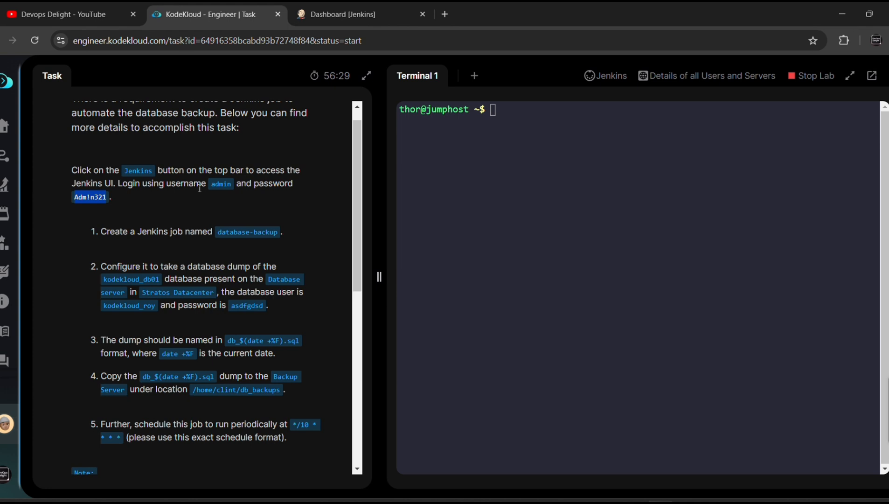
scroll(114, 203, "down", 1)
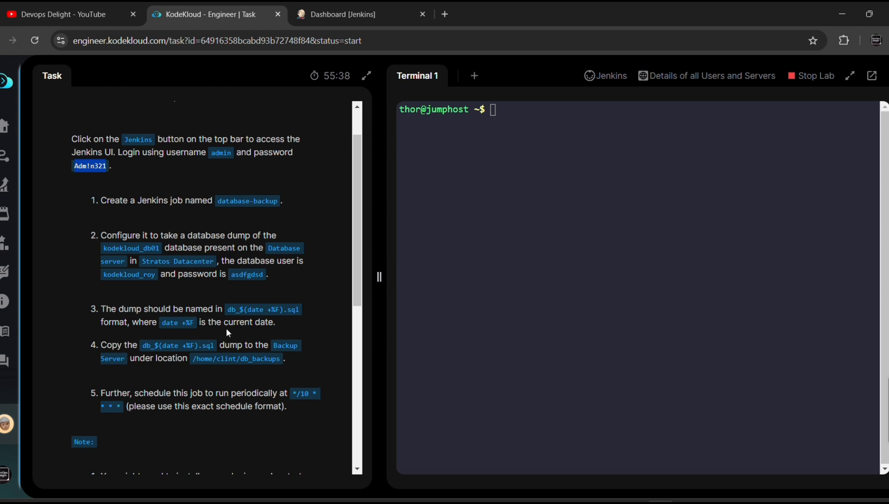
scroll(216, 343, "down", 1)
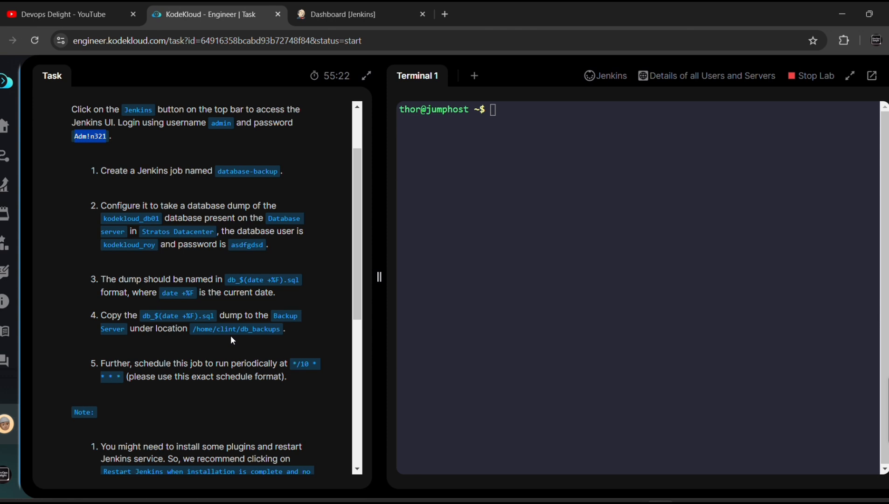
scroll(185, 349, "down", 1)
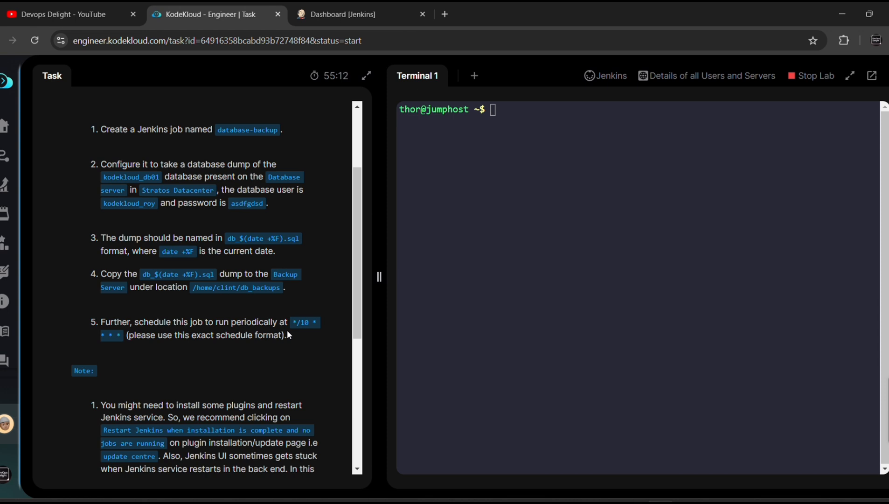
Read the task notes, copy the job name 'database-backup', and return to the Jenkins dashboard
scroll(287, 332, "down", 2)
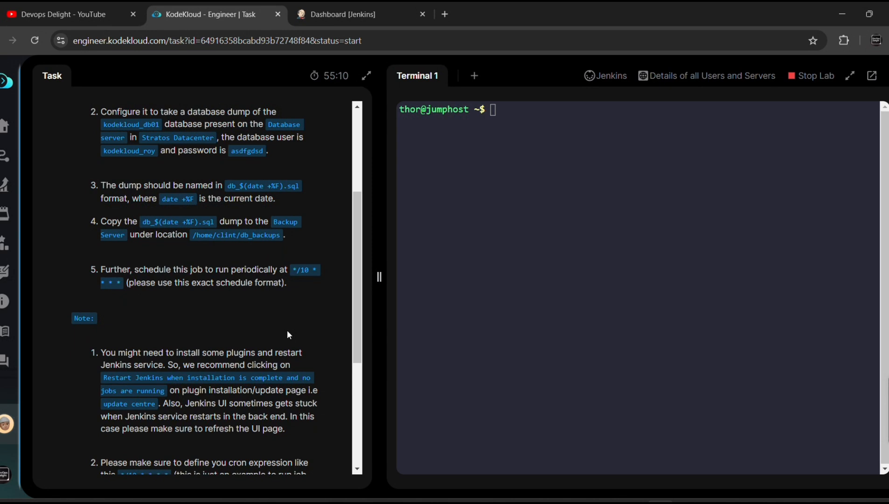
scroll(288, 335, "down", 3)
scroll(287, 330, "down", 1)
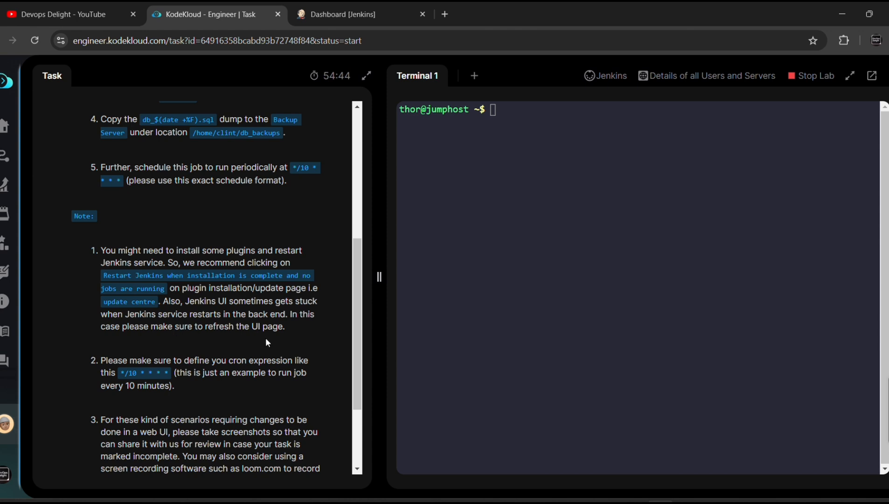
scroll(189, 342, "down", 1)
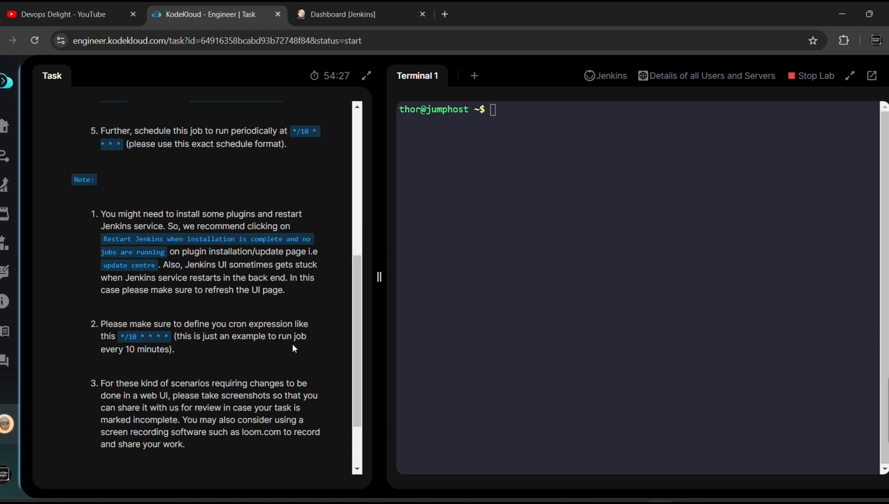
scroll(185, 363, "down", 3)
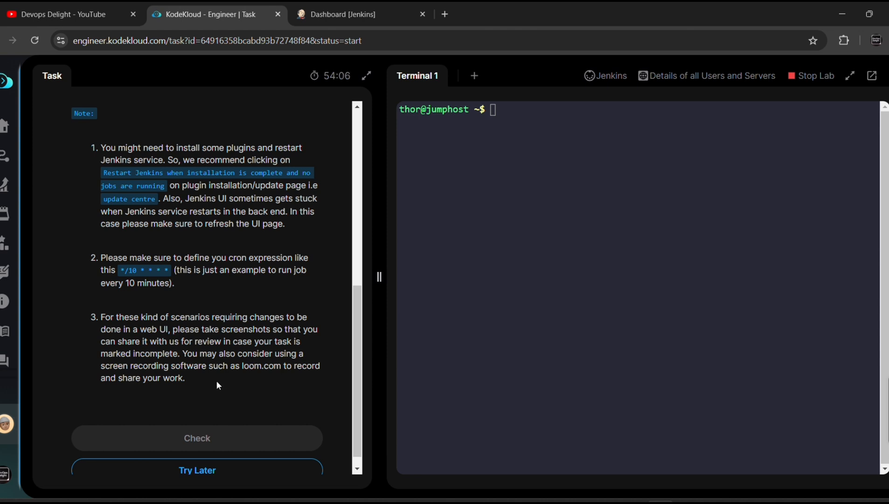
scroll(234, 298, "up", 3)
scroll(234, 297, "up", 5)
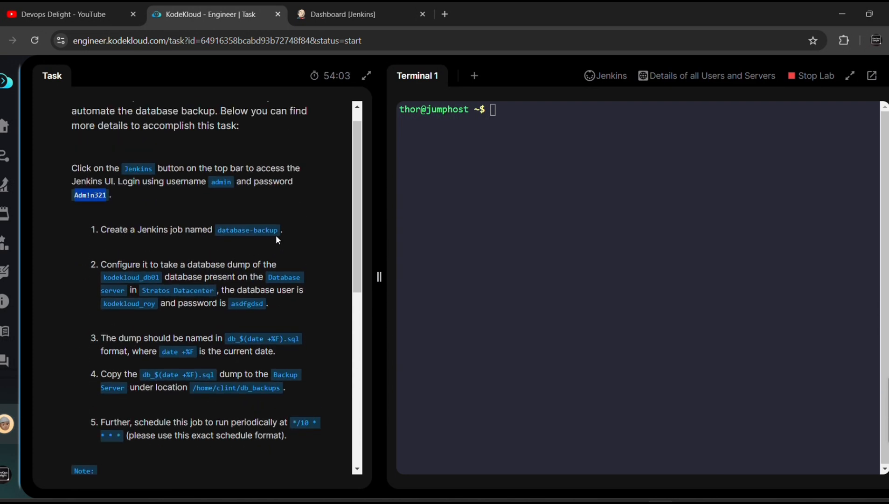
left_click_drag(277, 230, 218, 230)
key("ctrl+c")
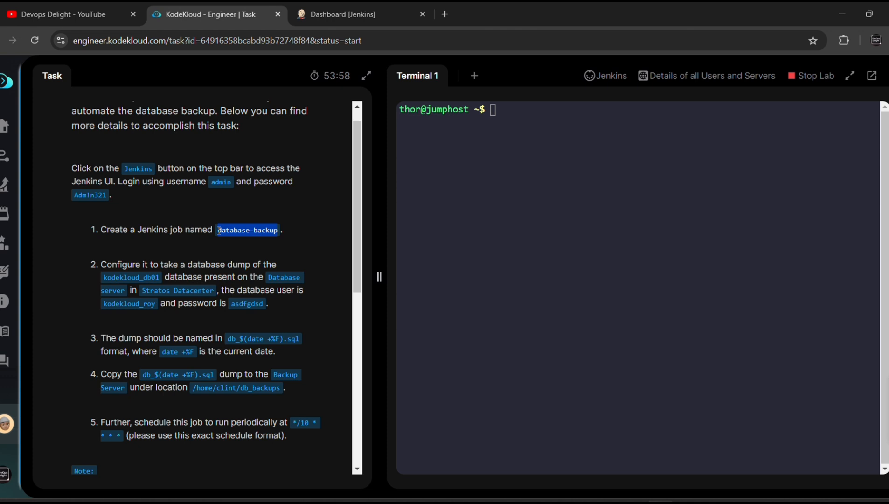
left_click(332, 2)
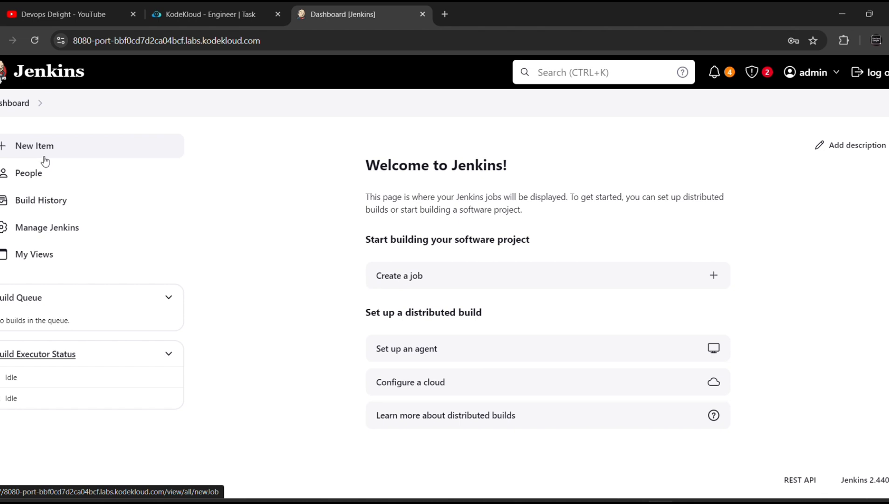
Create a Freestyle project named 'database-backup' and scroll through its configuration page
left_click(408, 280)
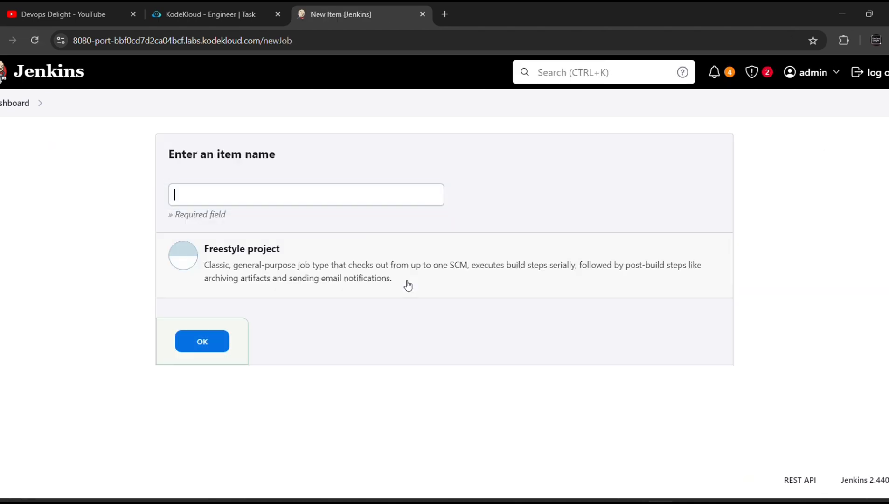
key("ctrl+v")
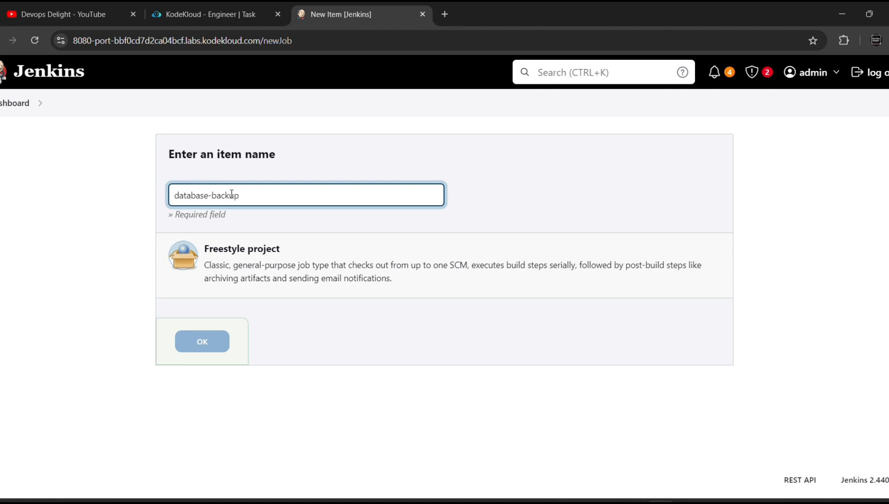
left_click(251, 260)
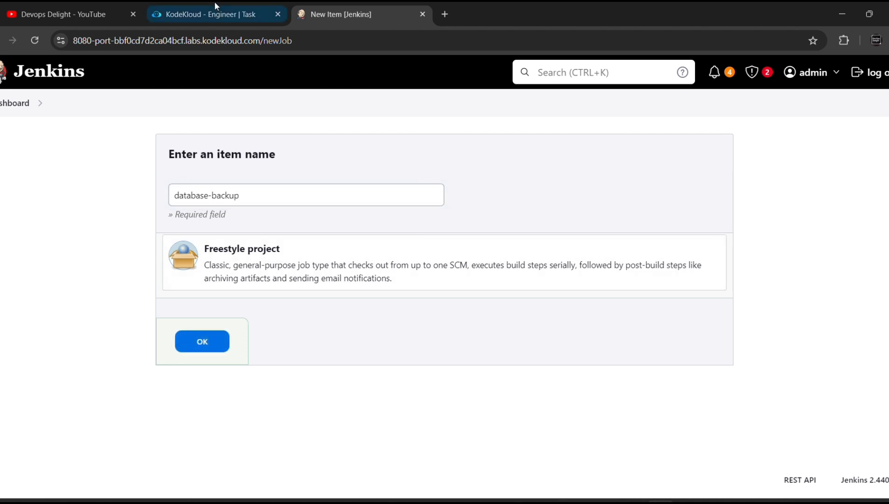
left_click(210, 14)
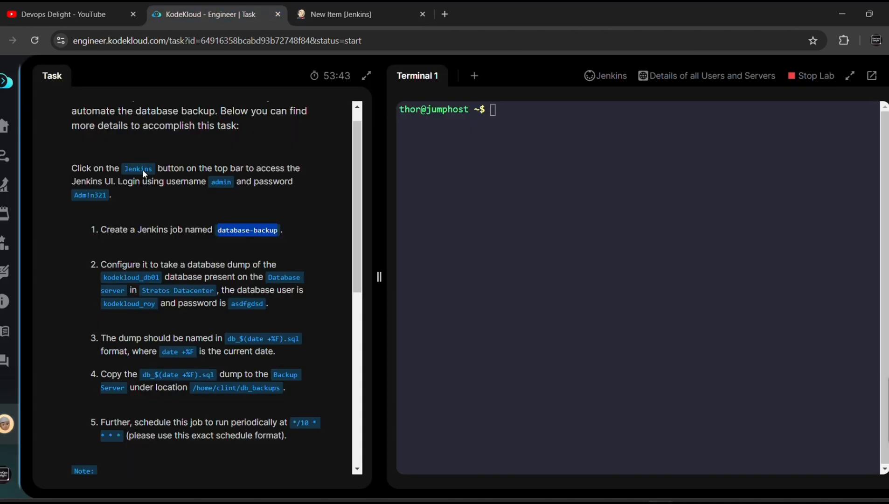
left_click(327, 14)
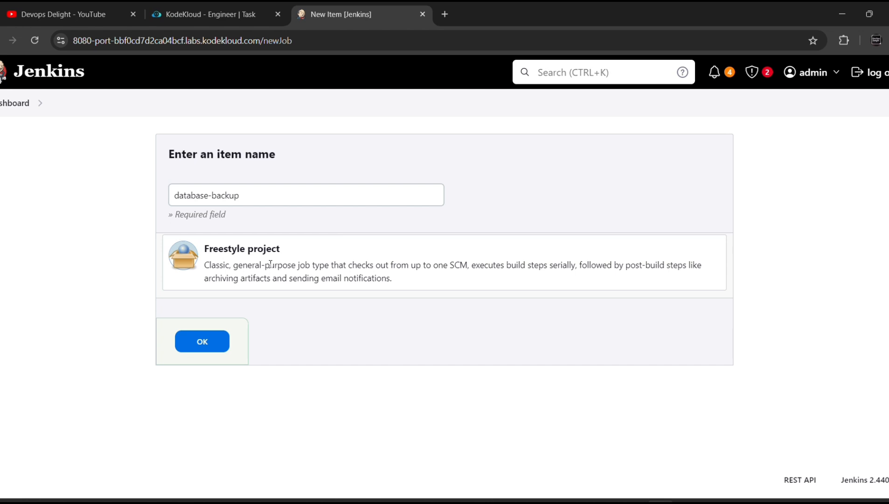
left_click(207, 350)
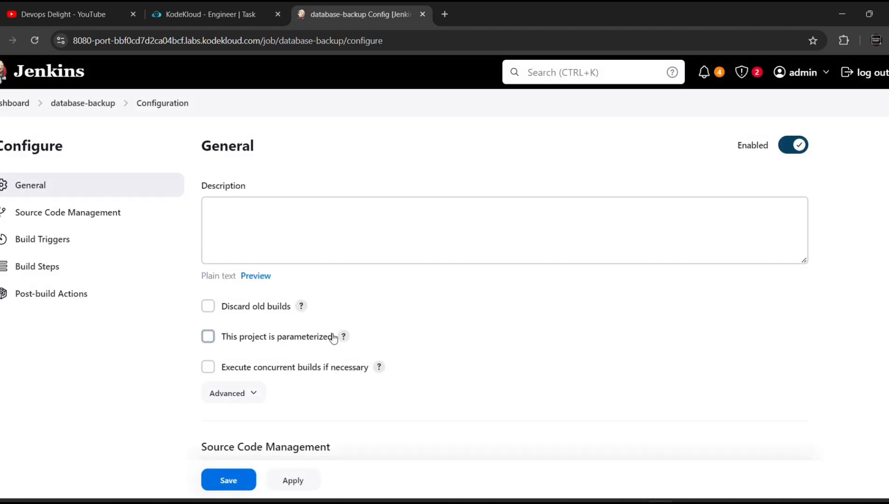
scroll(334, 338, "down", 3)
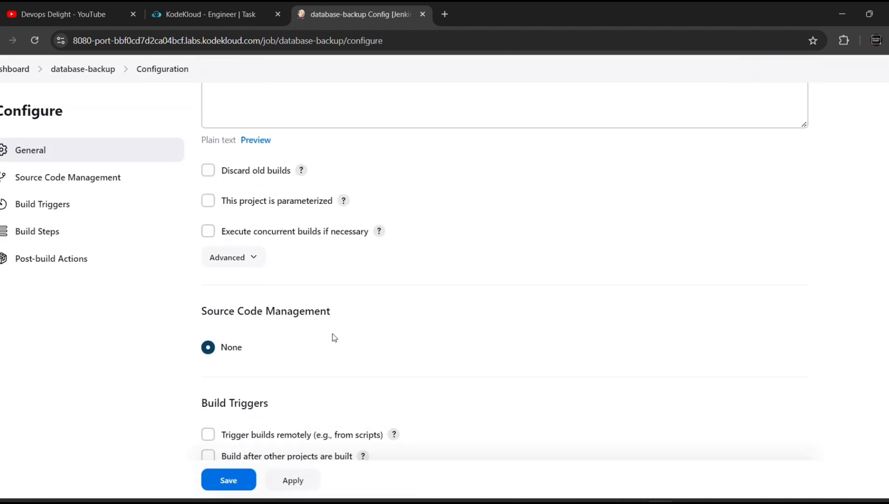
Copy the */10 * * * * schedule from task step 5 and return to the job configuration
scroll(334, 338, "down", 1)
left_click(202, 8)
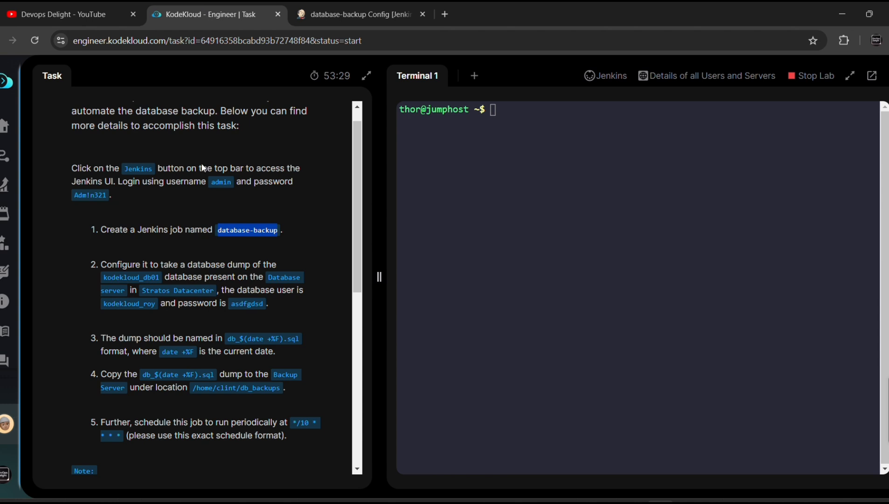
scroll(233, 197, "down", 1)
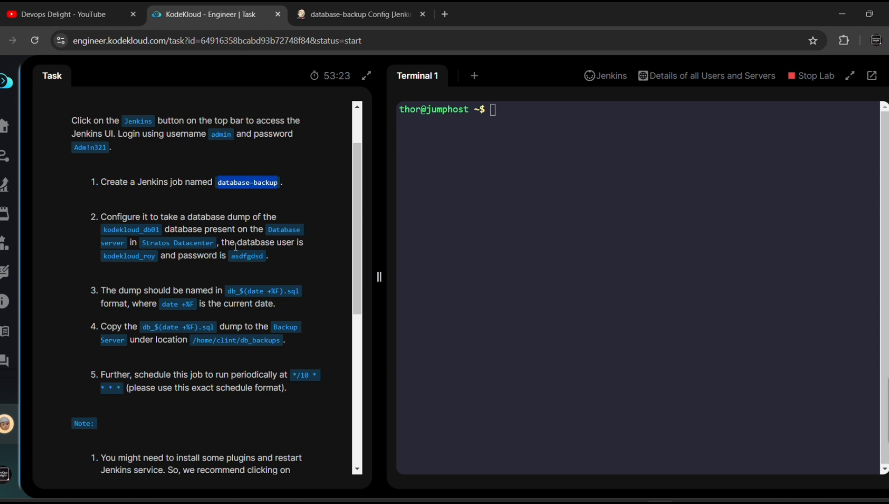
scroll(204, 274, "down", 1)
scroll(204, 276, "down", 1)
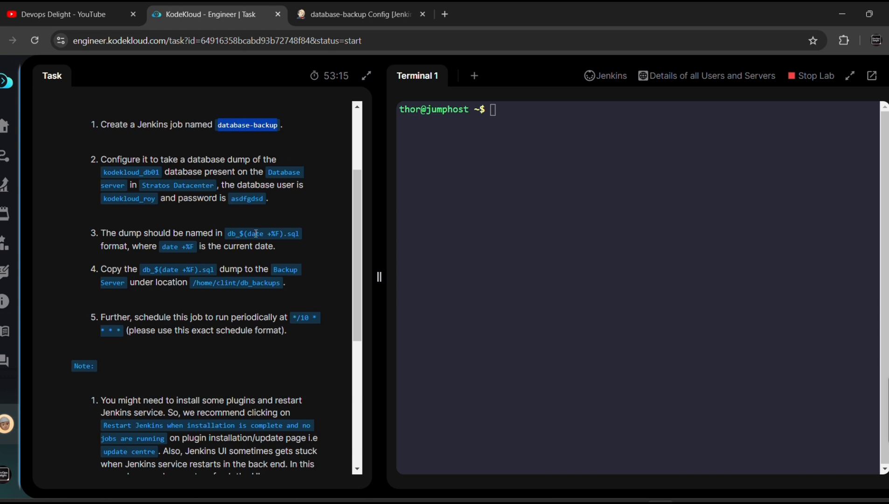
scroll(239, 231, "down", 1)
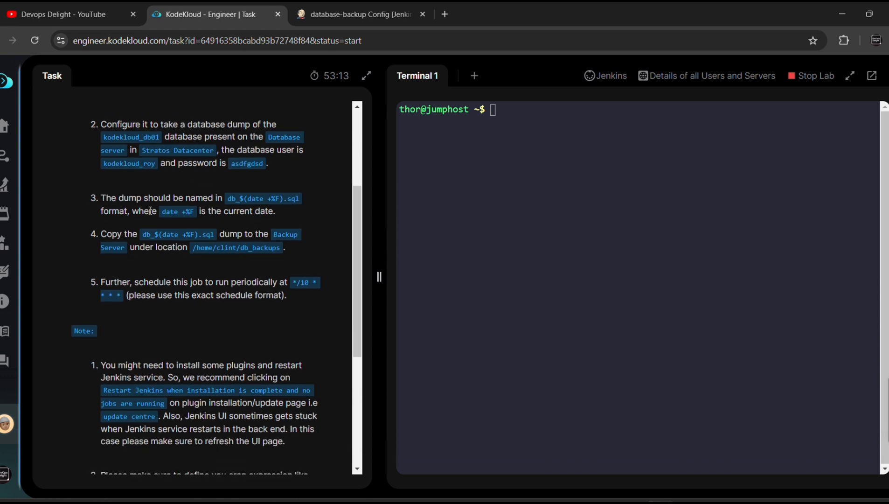
scroll(226, 229, "down", 1)
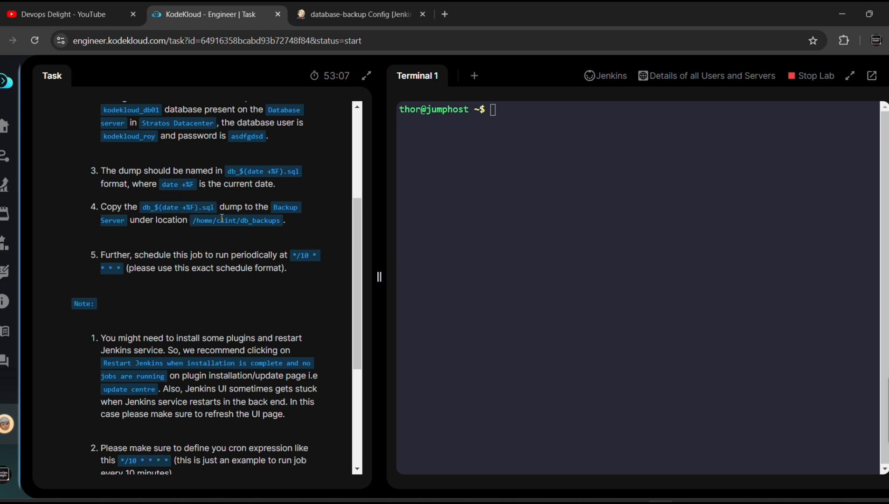
scroll(233, 199, "up", 1)
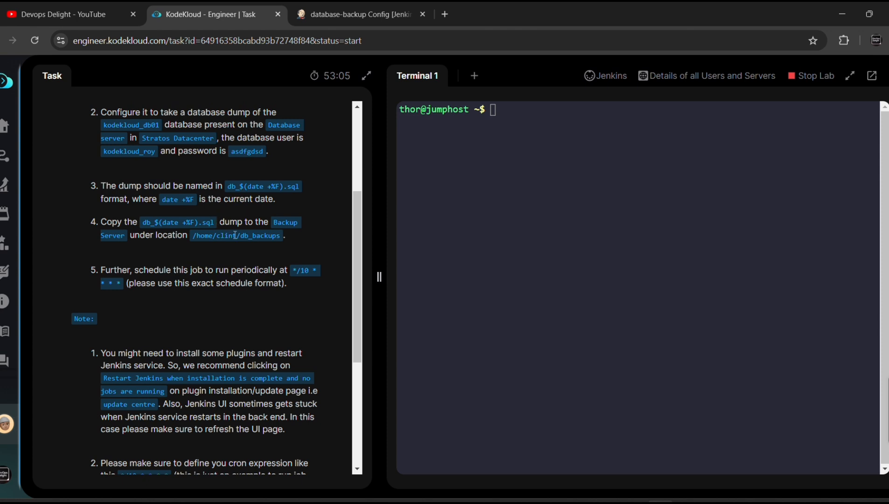
scroll(267, 239, "down", 2)
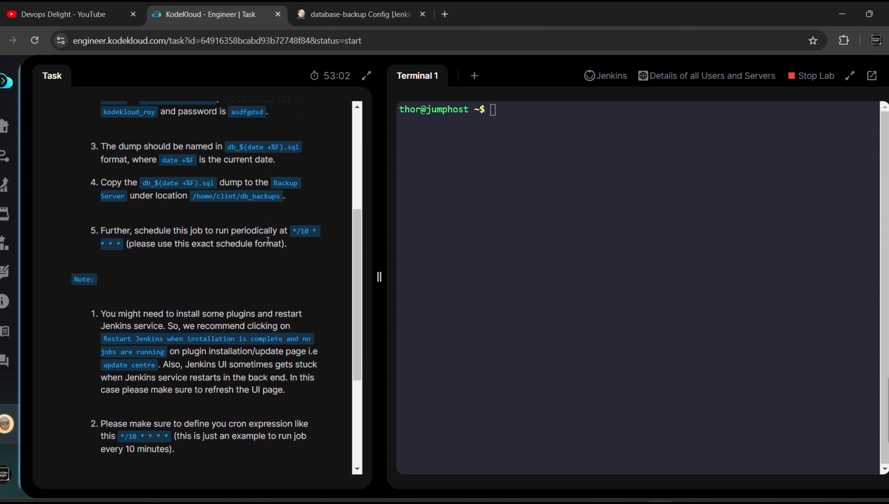
scroll(267, 240, "down", 2)
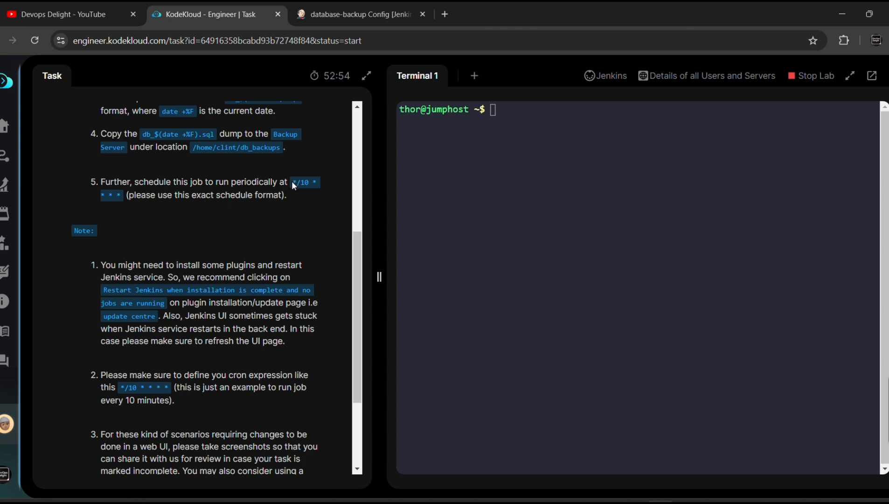
left_click_drag(290, 182, 128, 195)
key("ctrl+c")
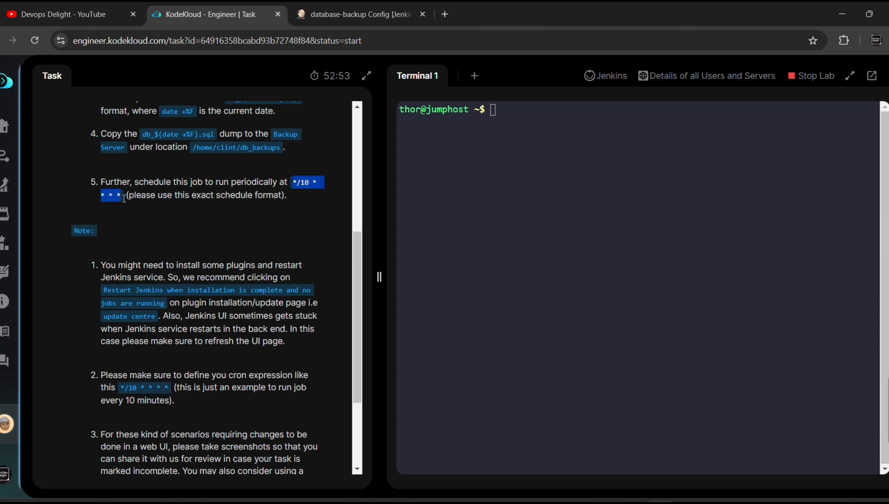
left_click(332, 16)
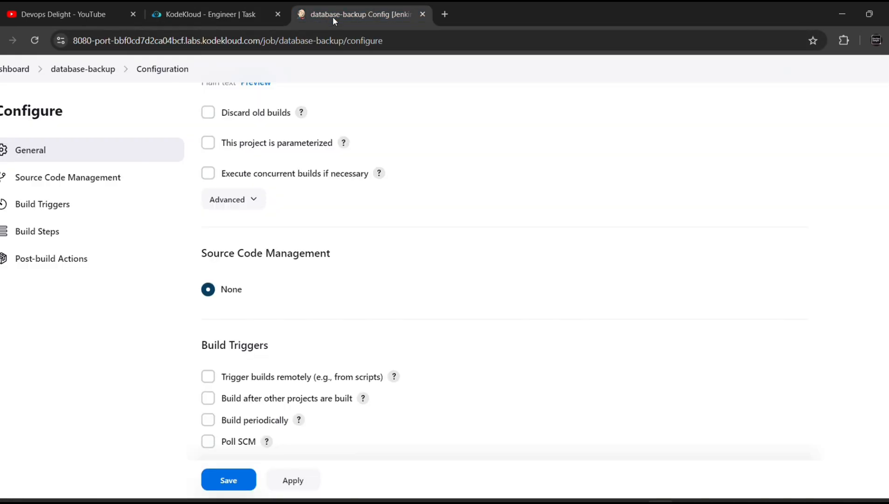
scroll(338, 224, "up", 3)
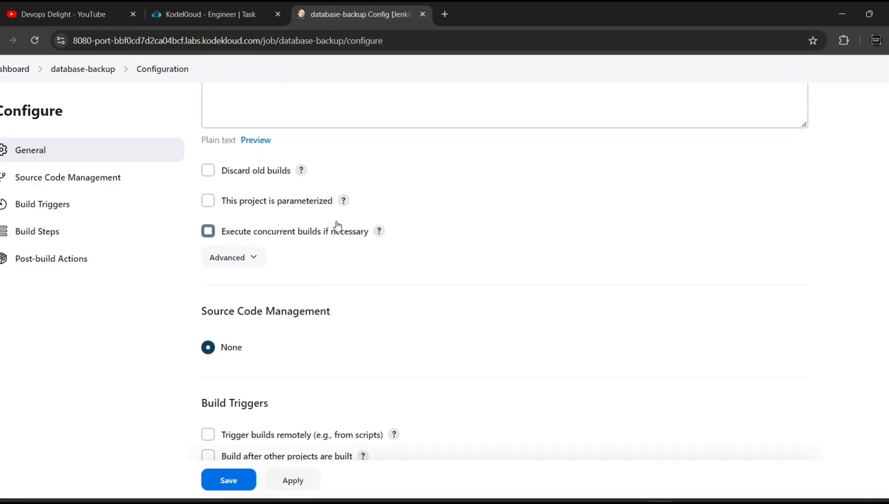
Enable Build periodically with schedule */10 * * * * and save the database-backup job
scroll(336, 221, "up", 2)
scroll(337, 221, "down", 6)
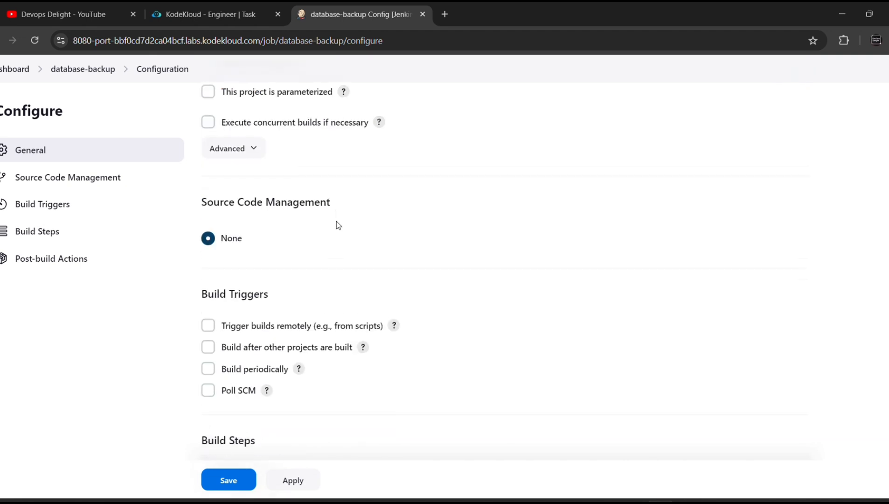
scroll(336, 221, "down", 1)
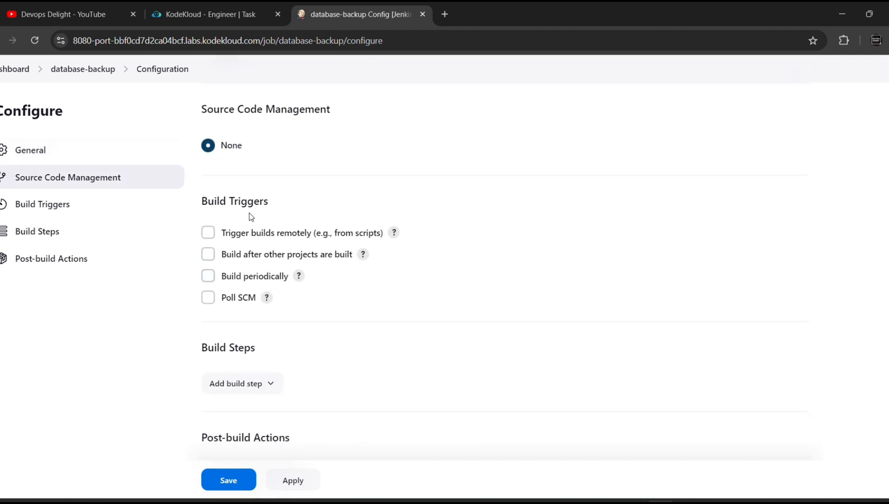
left_click(208, 277)
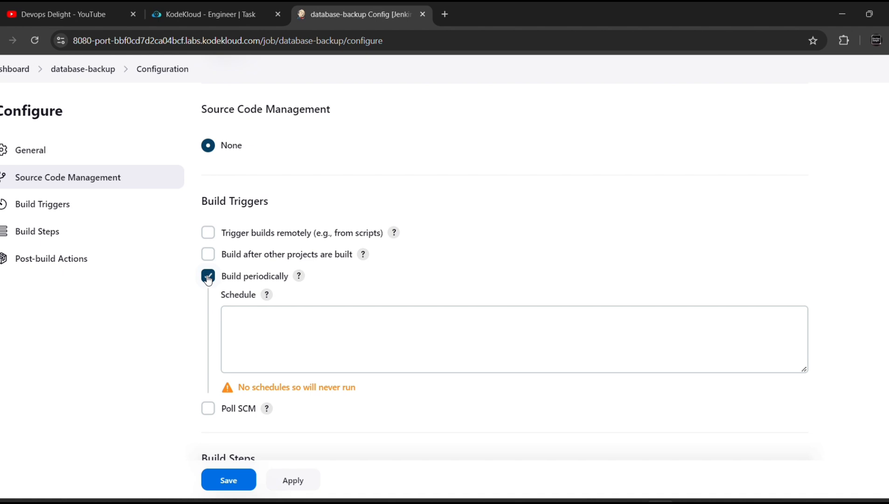
left_click(254, 330)
key("ctrl+v")
scroll(254, 331, "down", 3)
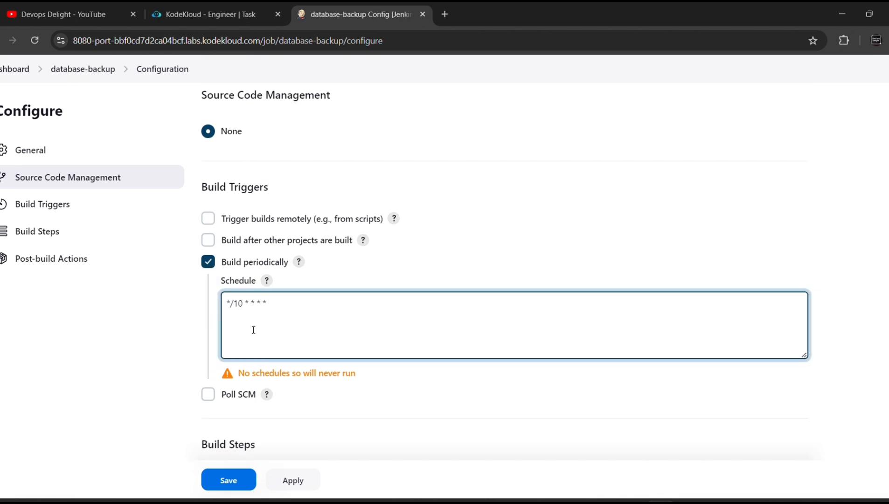
scroll(254, 333, "down", 1)
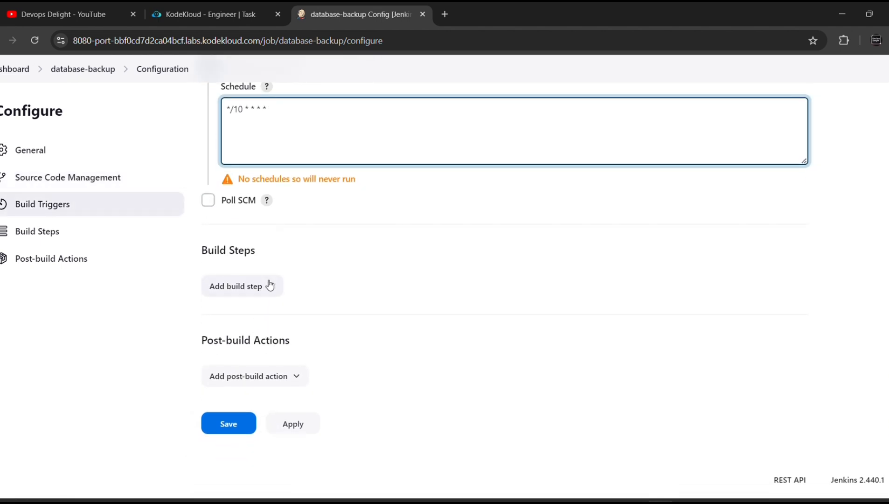
left_click(240, 425)
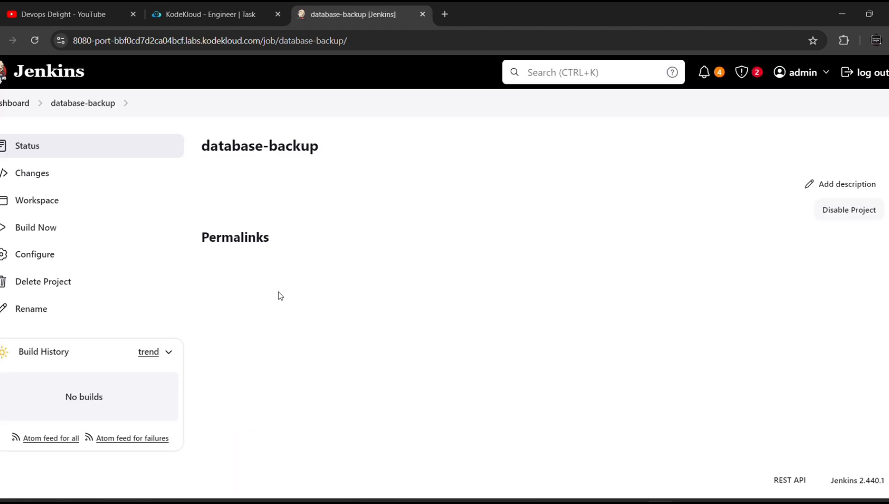
Go to Manage Jenkins > Plugins > Installed plugins
left_click(17, 102)
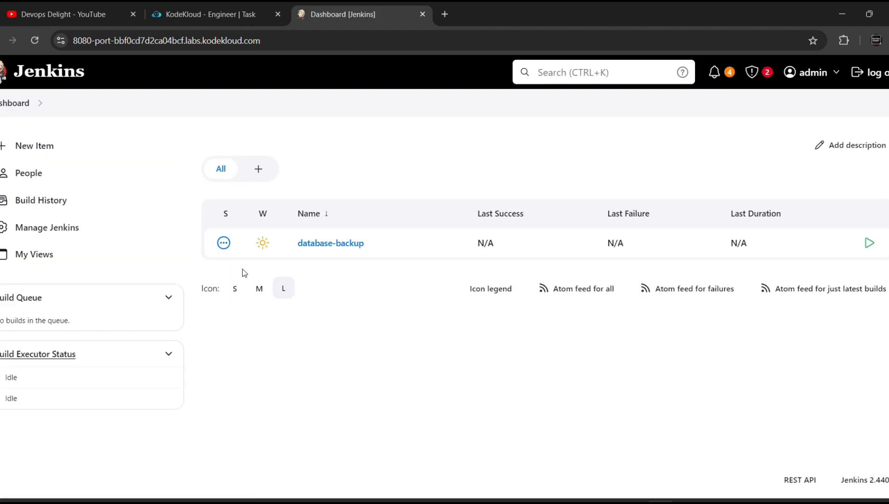
left_click(55, 238)
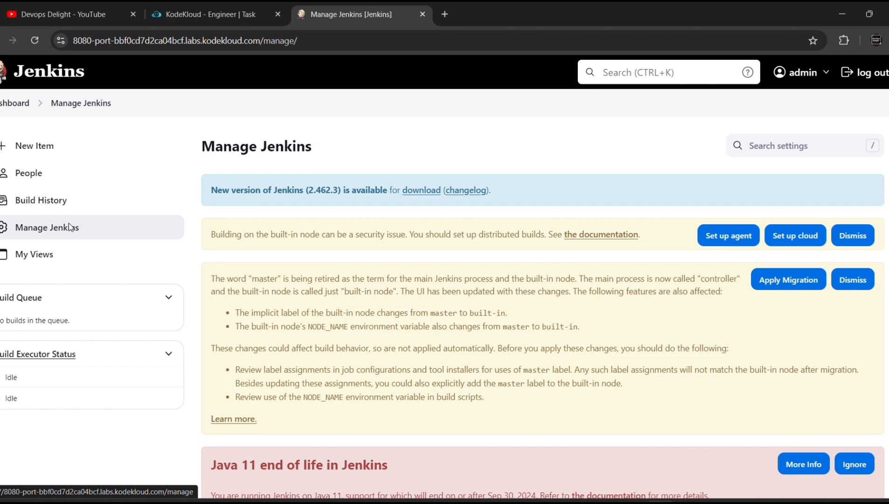
scroll(486, 367, "down", 4)
scroll(486, 366, "down", 5)
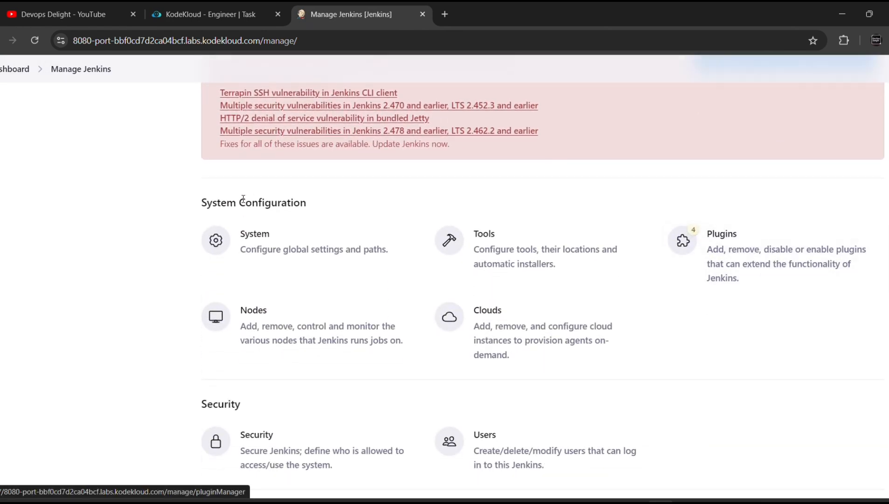
scroll(738, 255, "up", 1)
left_click(736, 316)
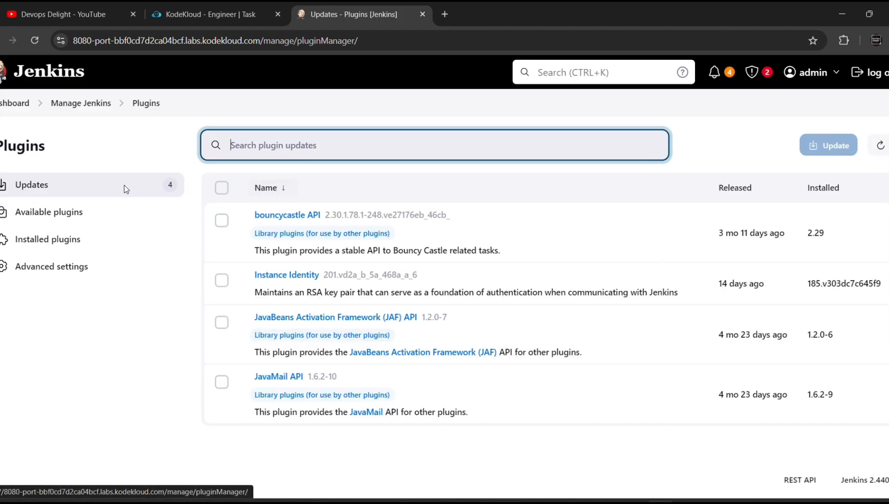
left_click(53, 211)
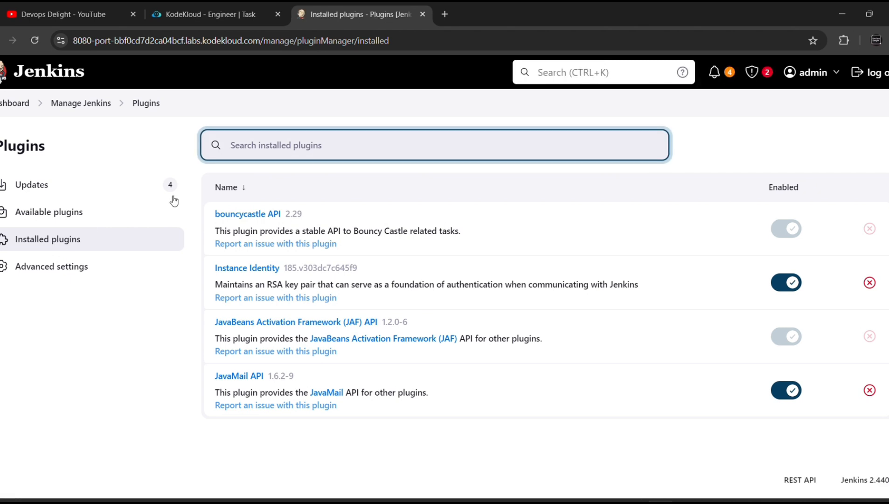
Search installed plugins for 'ssh', recheck the task, then clear the search
type("ssh")
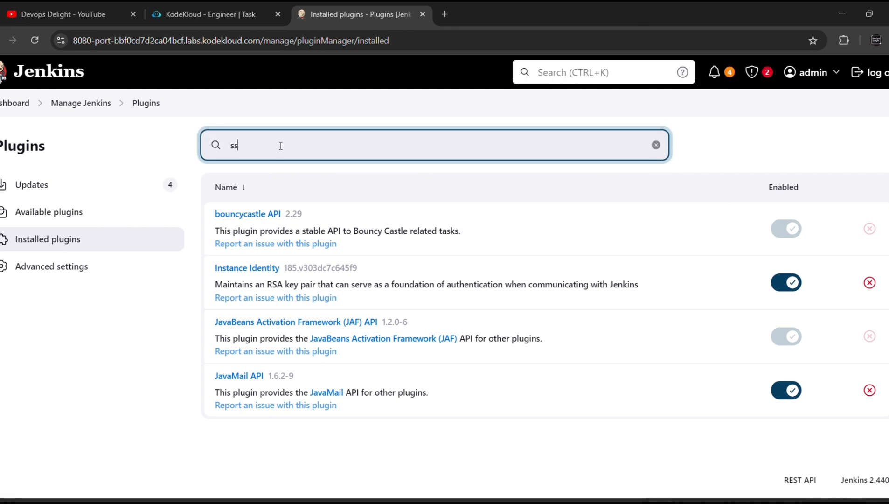
left_click(207, 15)
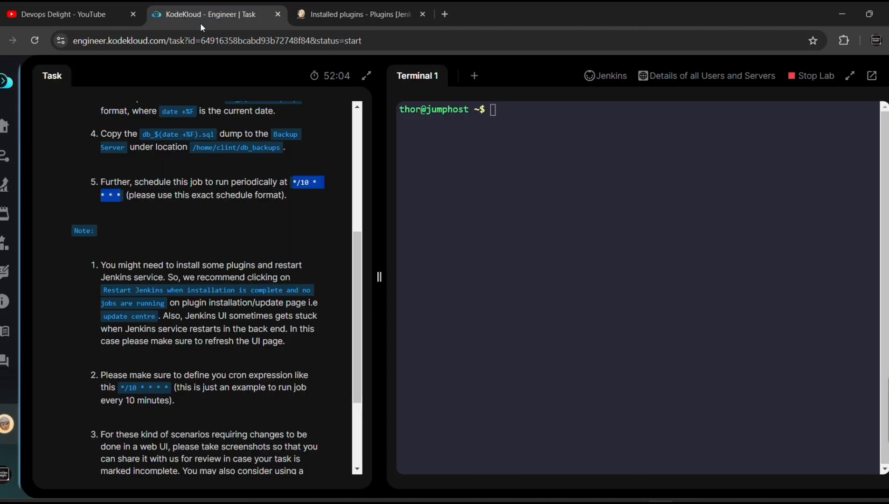
scroll(198, 230, "up", 2)
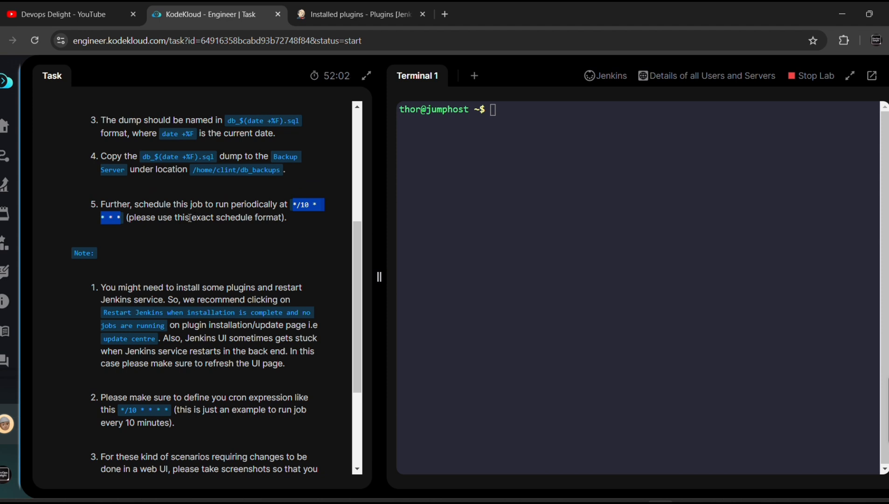
scroll(192, 219, "up", 1)
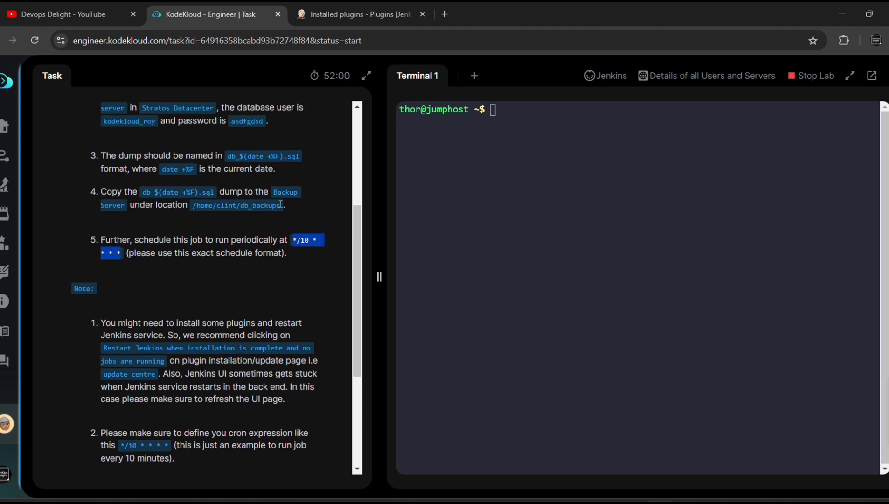
left_click(329, 16)
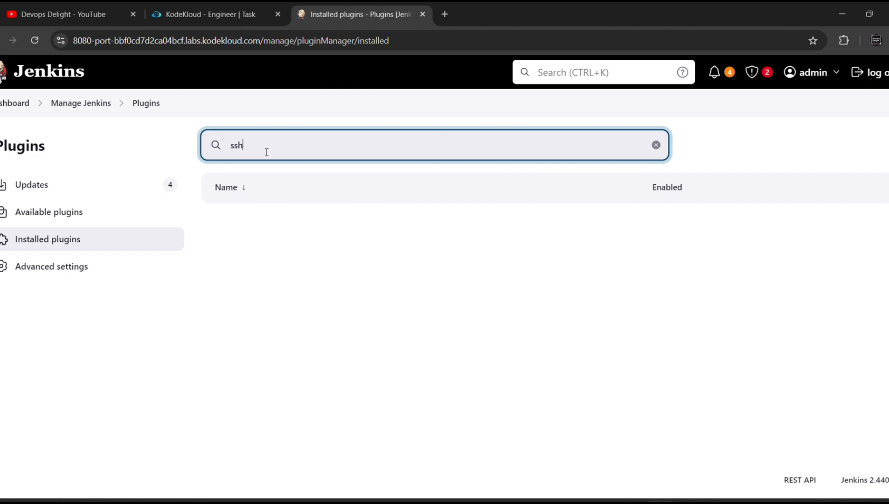
key("BackSpace")
key("BackSpace")
key("BackSpace")
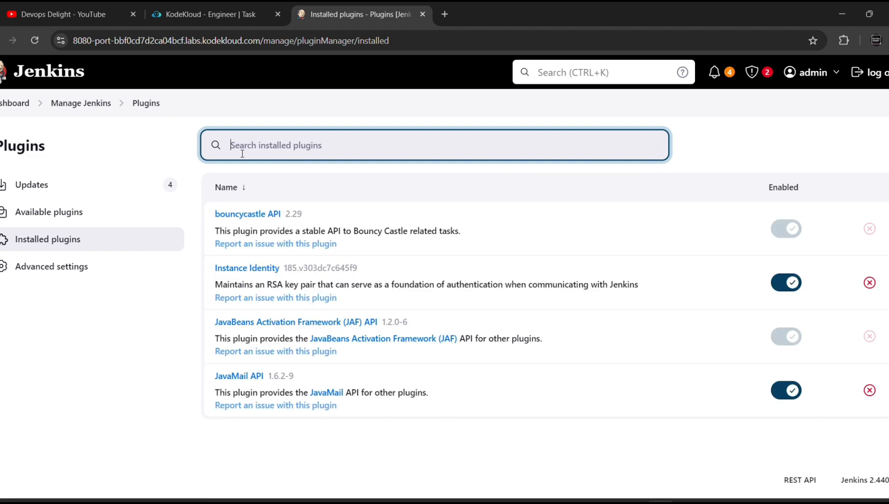
Search Available plugins for 'ssh' and tick the SSH and SSH Credentials plugins
left_click(51, 212)
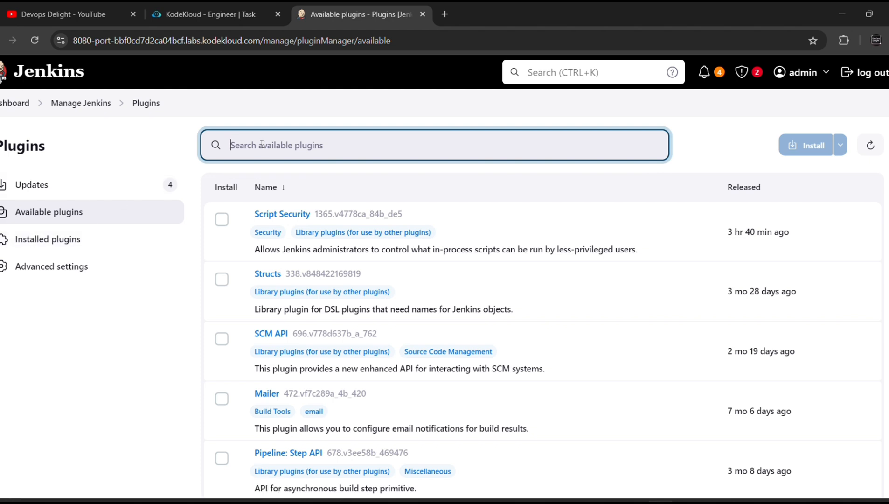
type("ssh")
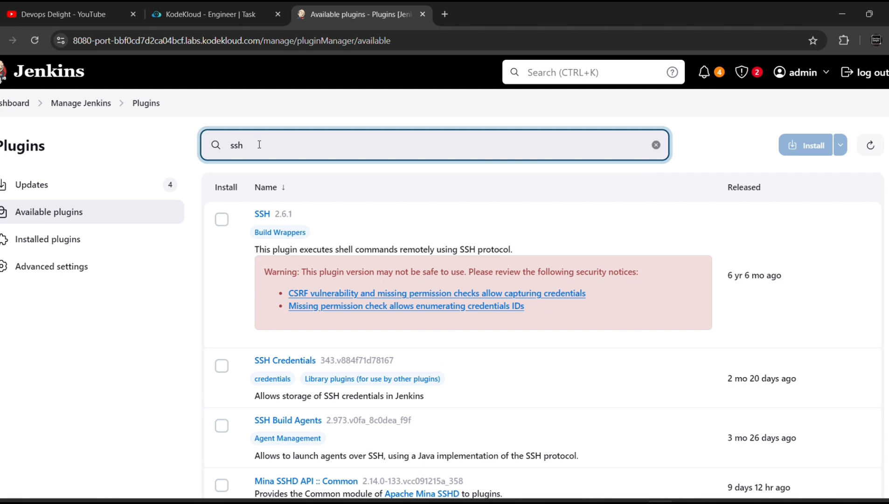
left_click(222, 224)
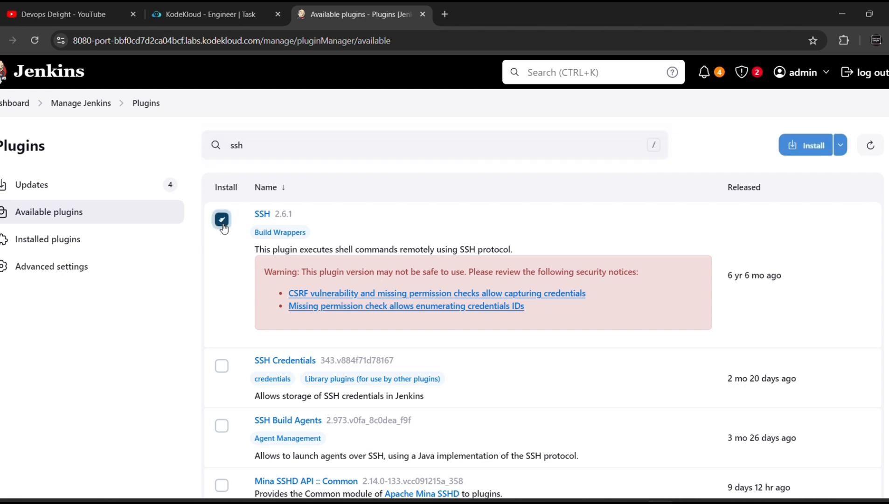
scroll(230, 283, "down", 2)
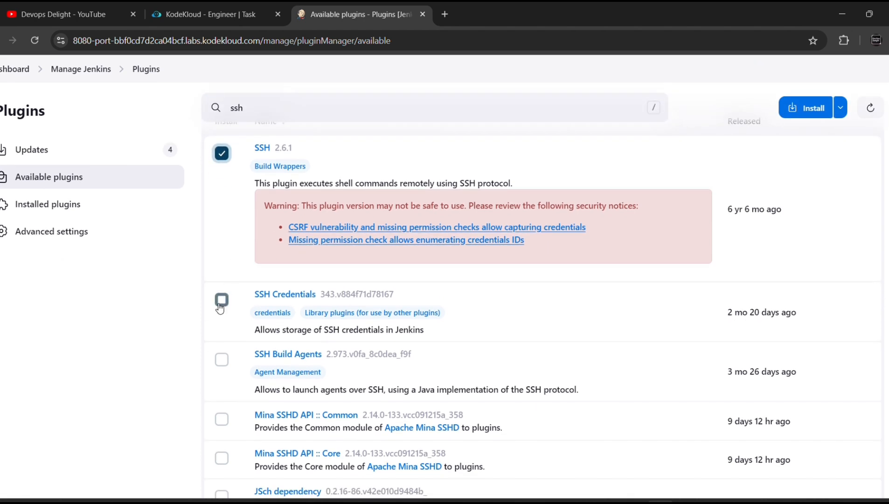
left_click(222, 300)
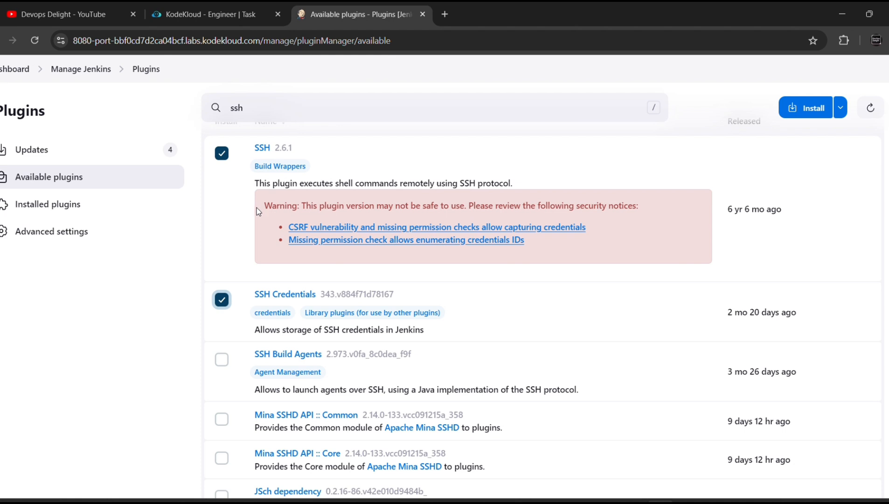
Install the two selected plugins and have Jenkins restart once installation completes
left_click(820, 112)
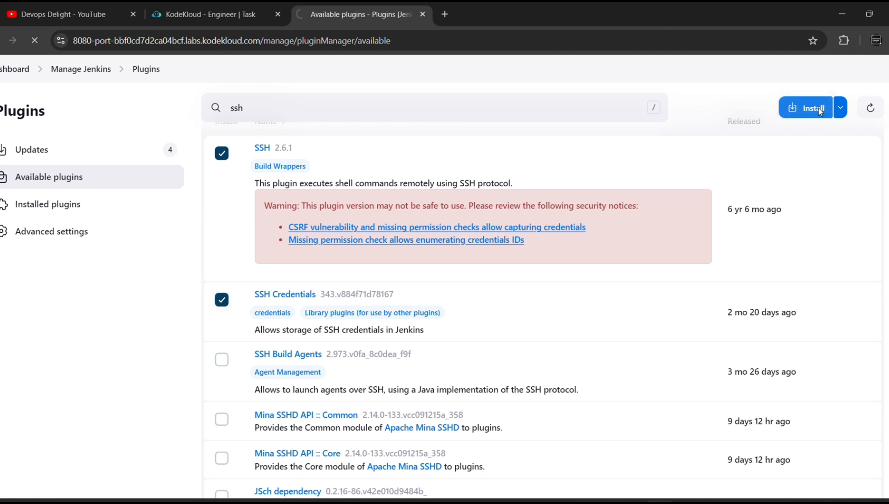
scroll(522, 290, "down", 1)
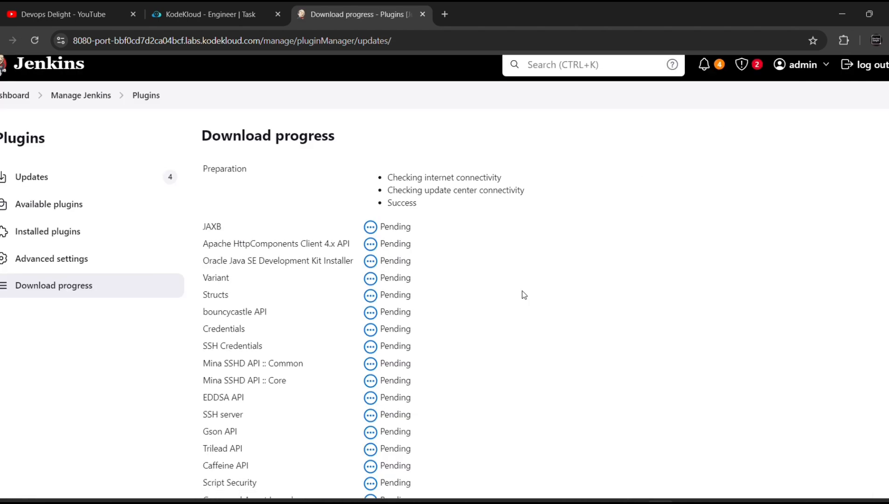
scroll(522, 290, "down", 1)
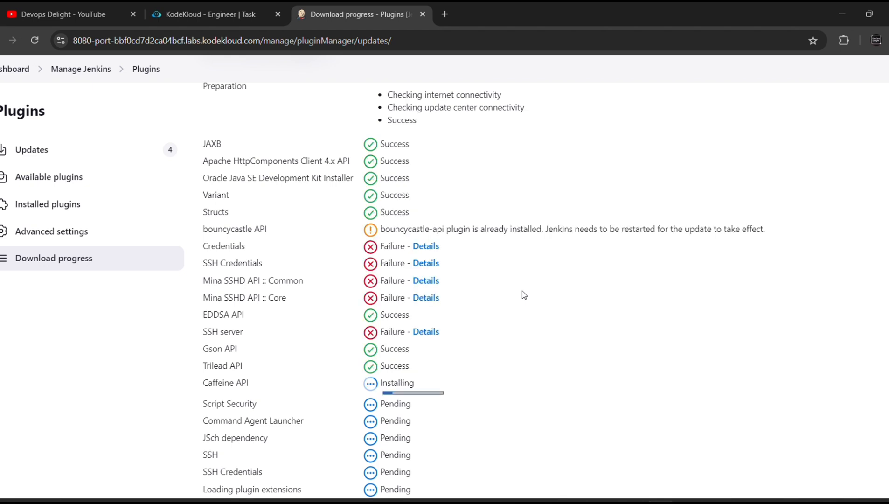
scroll(522, 292, "down", 3)
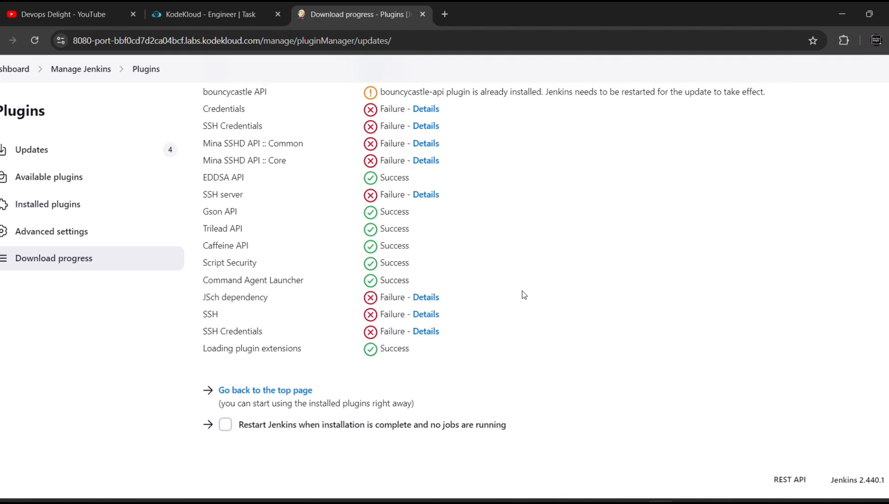
left_click(225, 425)
left_click(225, 425)
left_click(225, 429)
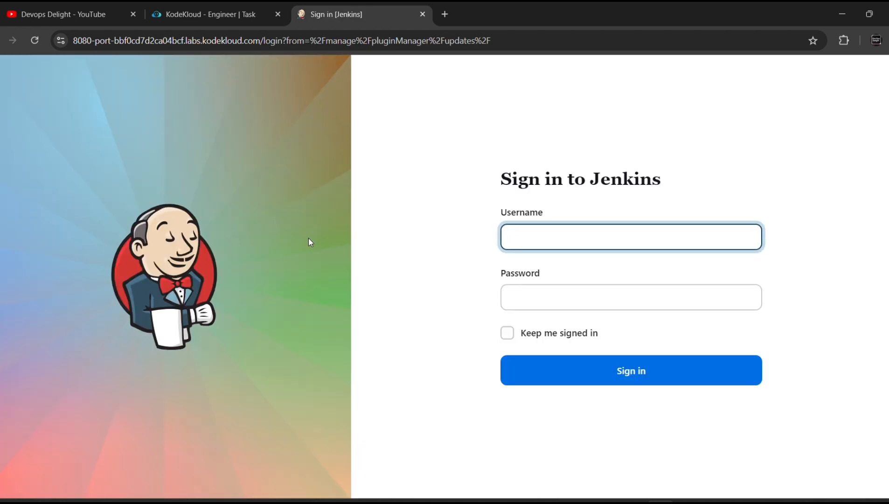
Sign back into Jenkins as admin using the password copied from the lab task
type("admin")
key("Tab")
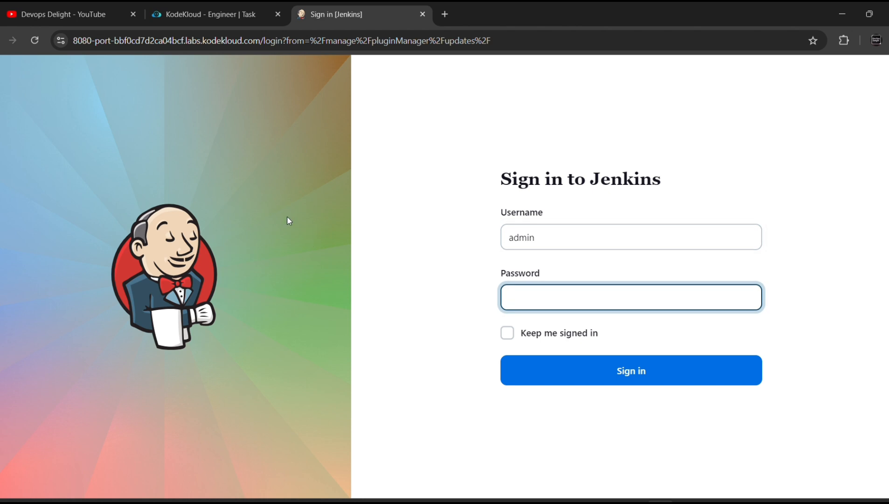
left_click(207, 14)
scroll(238, 248, "up", 4)
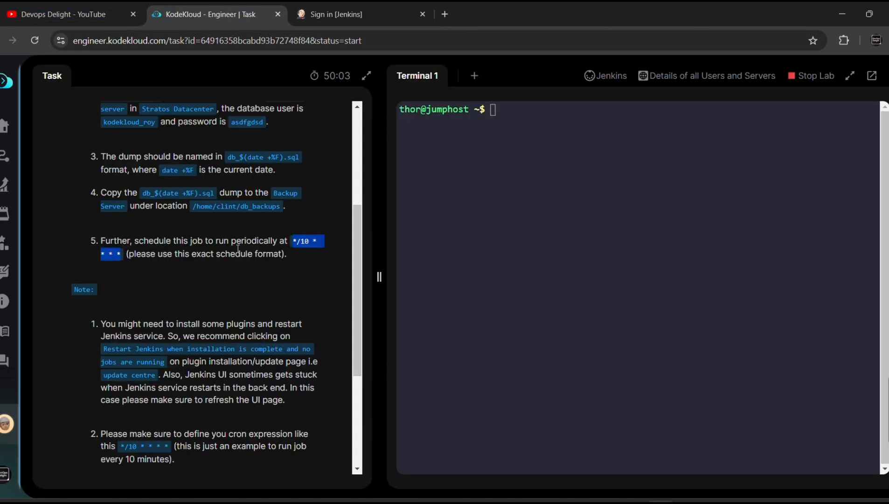
scroll(238, 249, "up", 1)
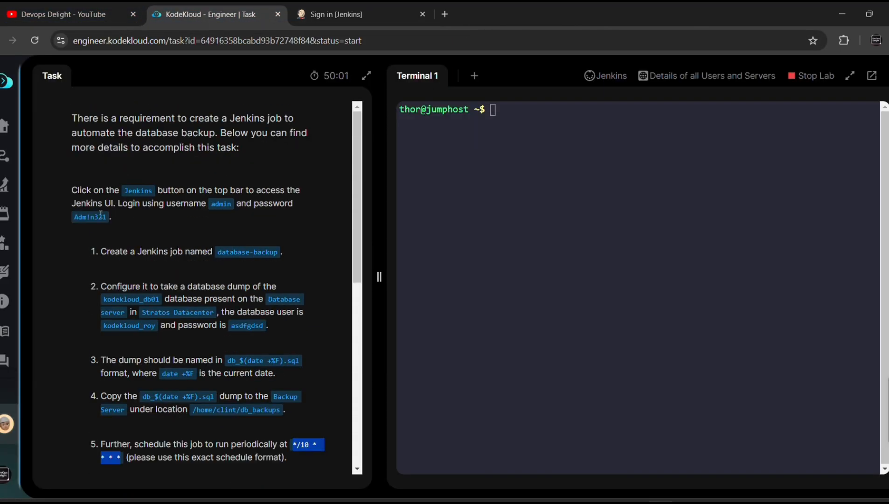
left_click_drag(107, 219, 73, 223)
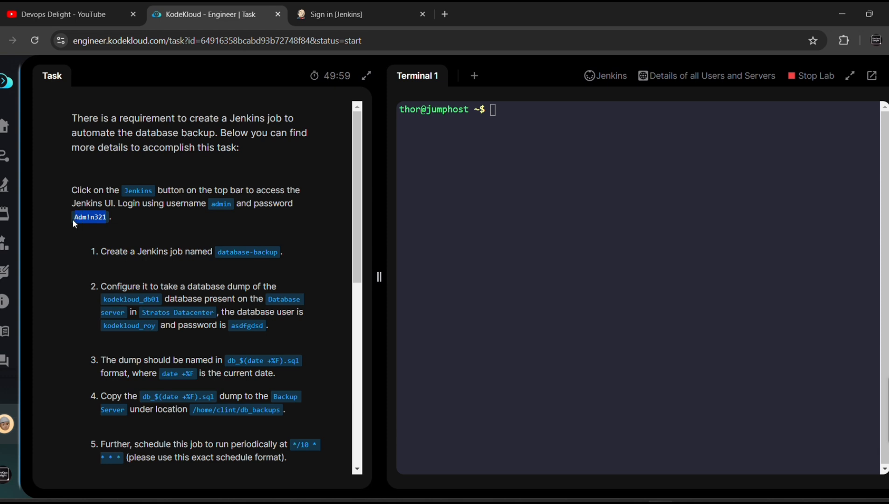
left_click(336, 14)
key("ctrl+v")
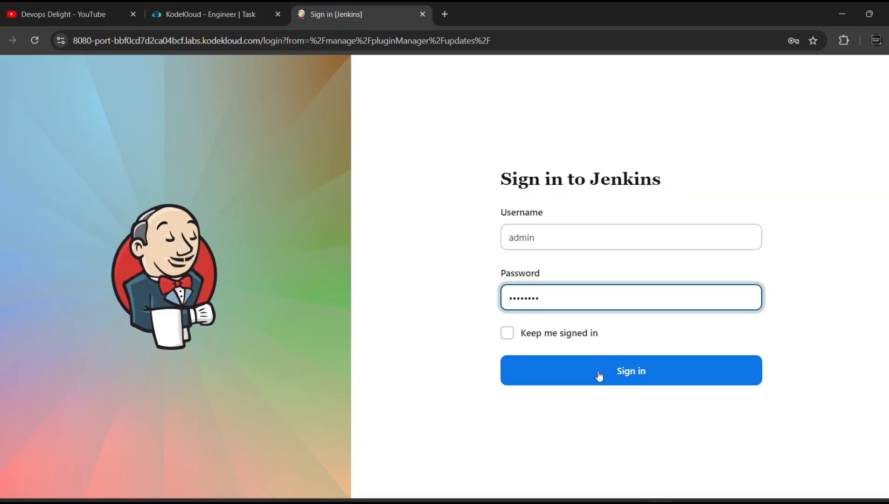
left_click(630, 379)
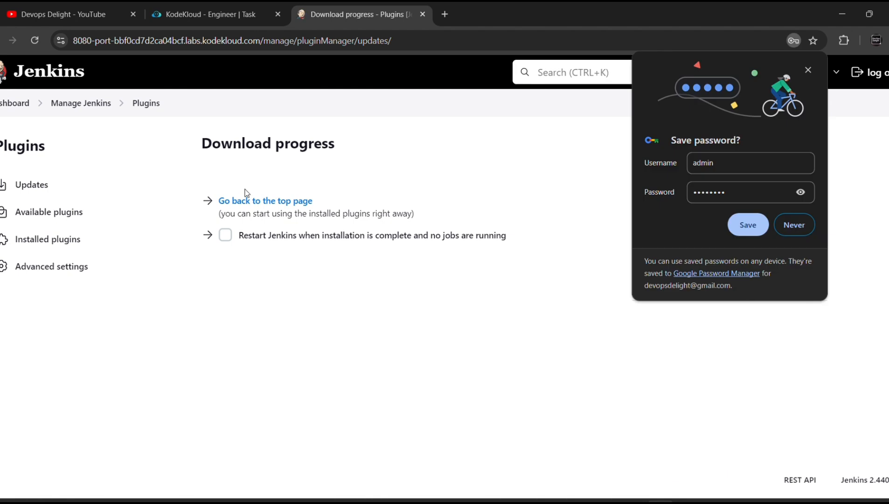
left_click(76, 104)
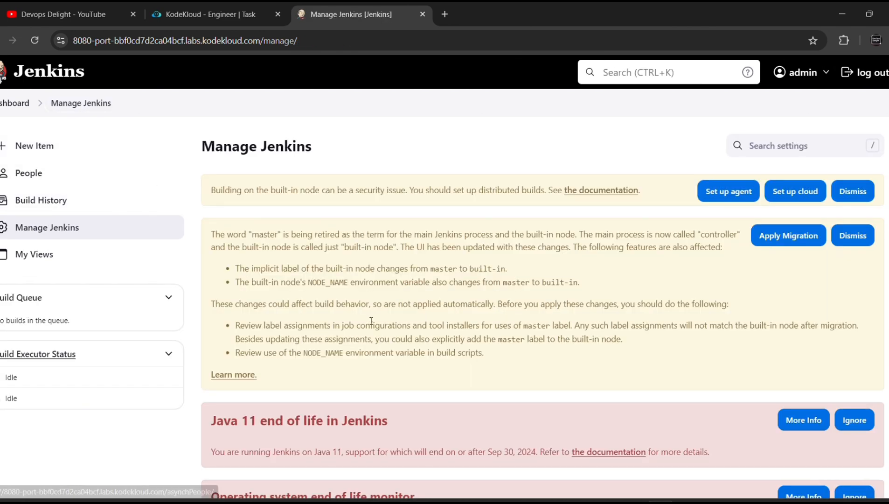
Open the Plugins page from Manage Jenkins and reload it after the 504 Gateway Time-out
scroll(372, 322, "down", 8)
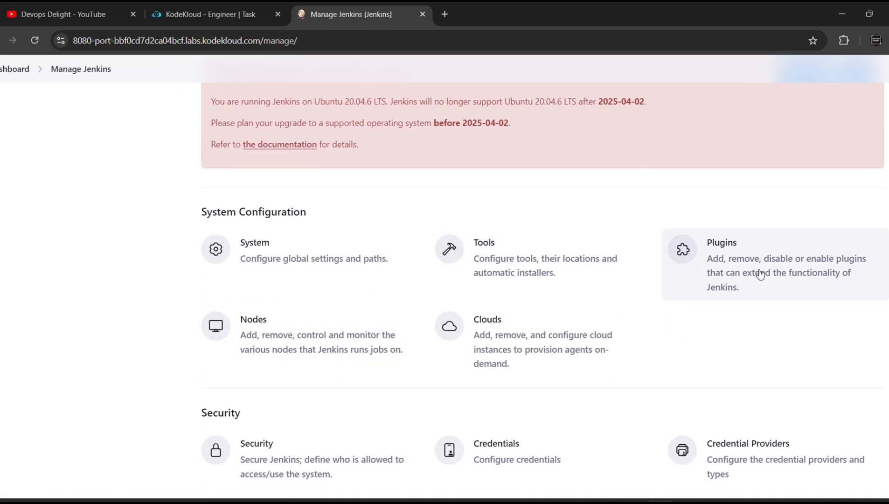
left_click(751, 266)
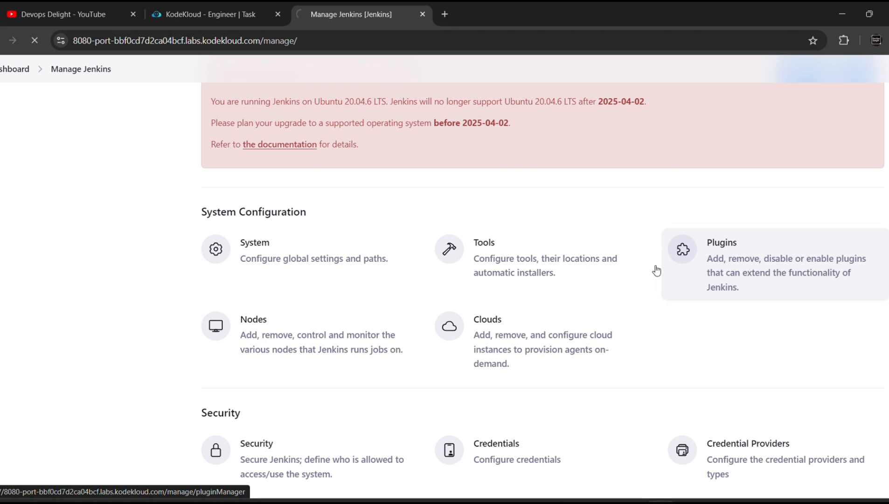
scroll(603, 286, "up", 1)
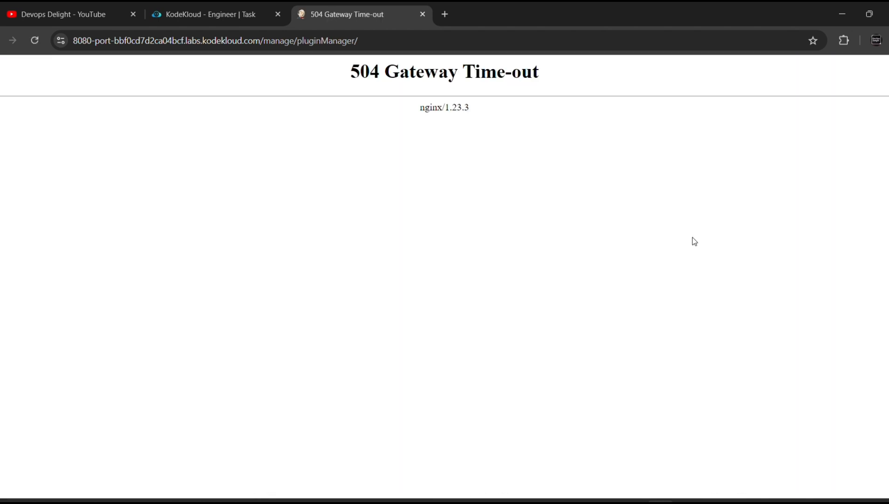
left_click(35, 41)
Open the 'Details of all Users and Servers' page and close the timed-out Jenkins tab
left_click(220, 6)
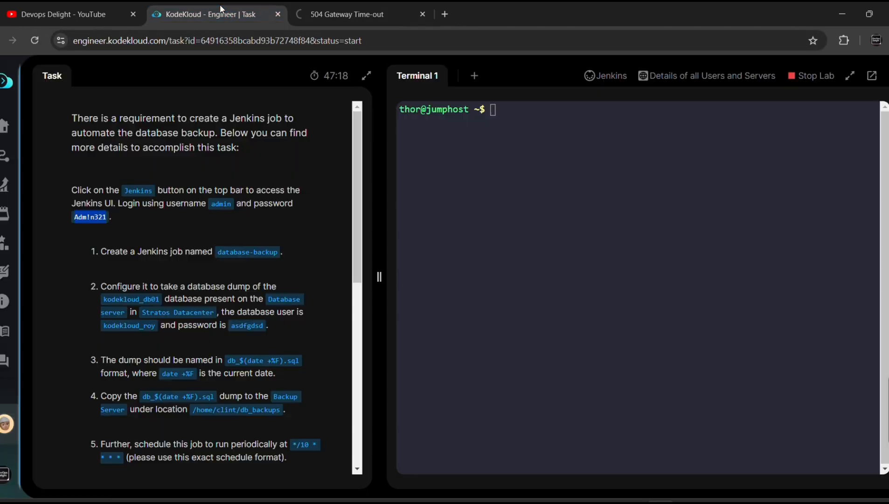
left_click(349, 6)
left_click(700, 78)
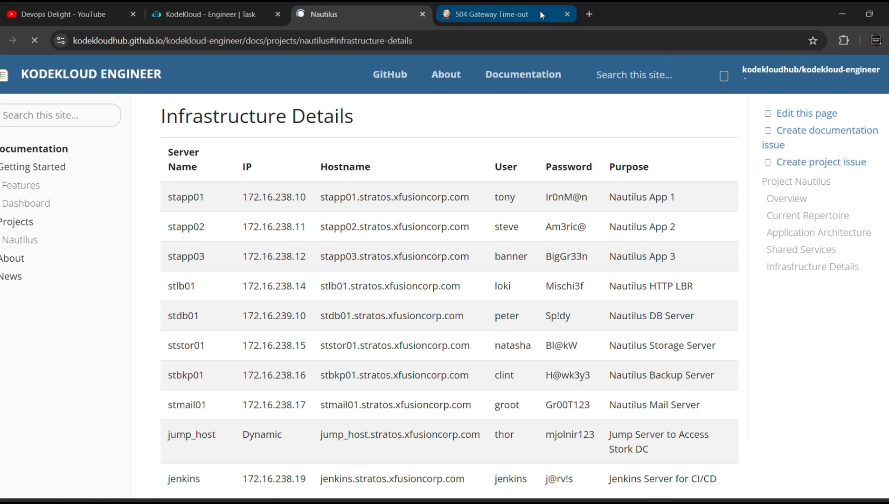
left_click(540, 10)
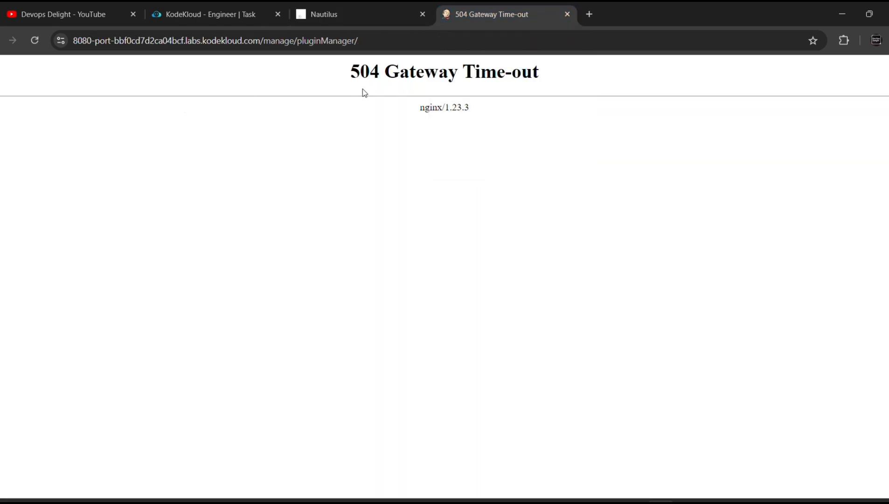
key("ctrl+w")
left_click(189, 15)
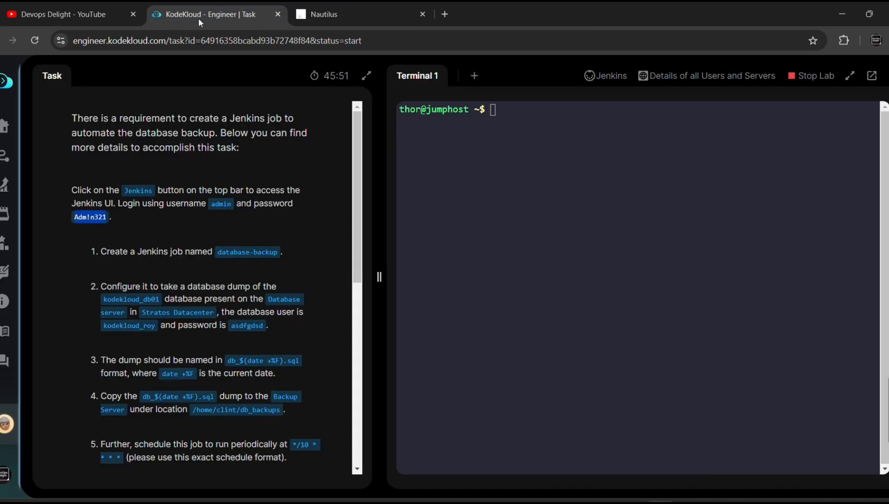
Reopen Jenkins in a new tab from the KodeKloud top bar and go to Manage Jenkins
left_click(608, 75)
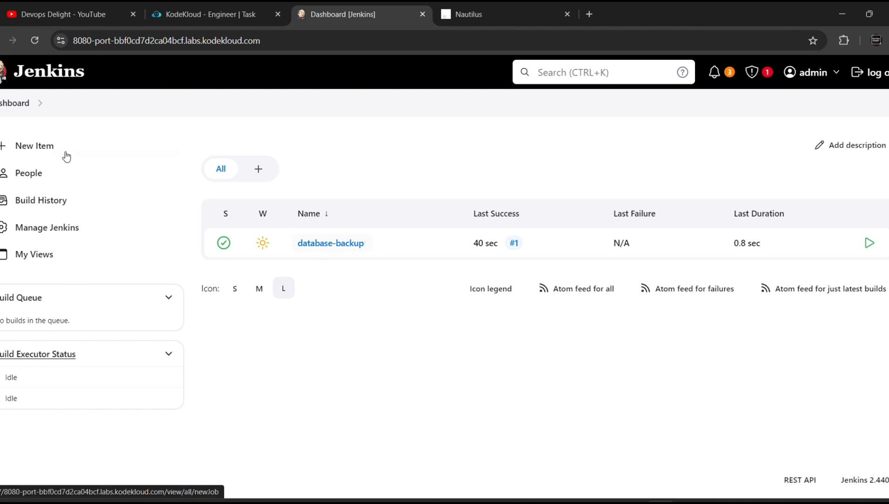
left_click(46, 231)
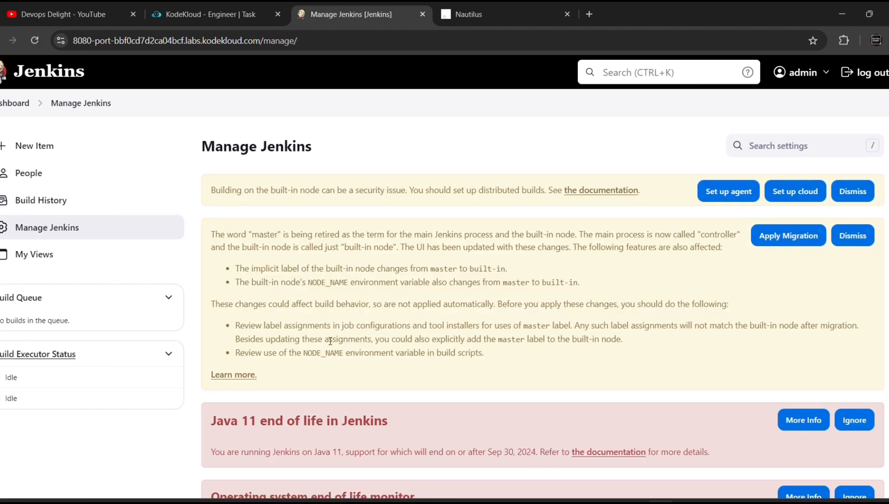
In Credentials > System, add a new domain with Domain Name 'db'
scroll(330, 342, "down", 10)
scroll(330, 344, "down", 3)
left_click(485, 335)
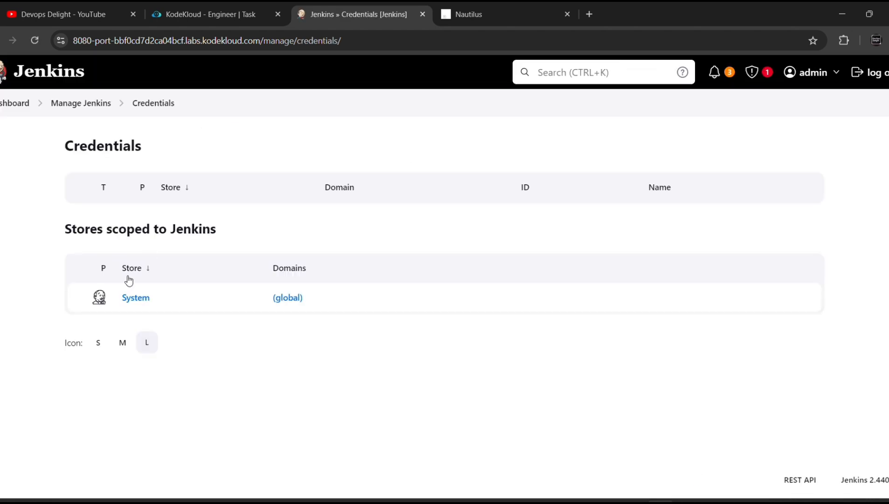
left_click(137, 299)
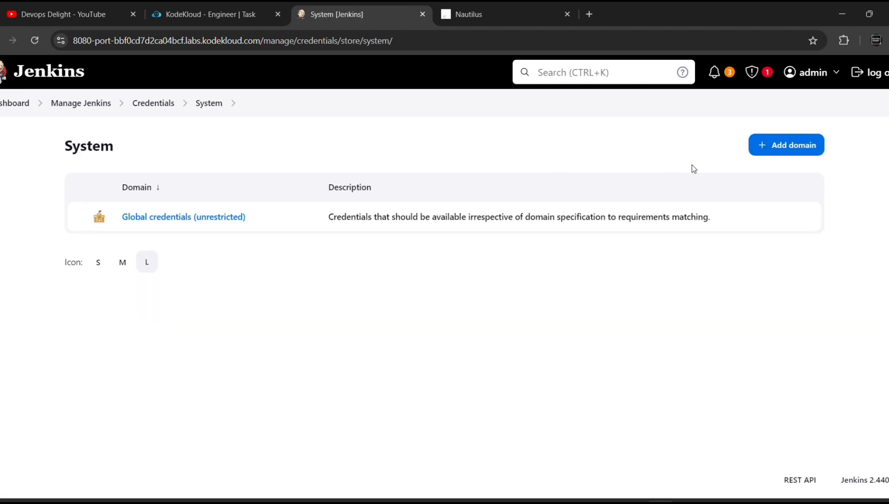
left_click(803, 146)
left_click(168, 196)
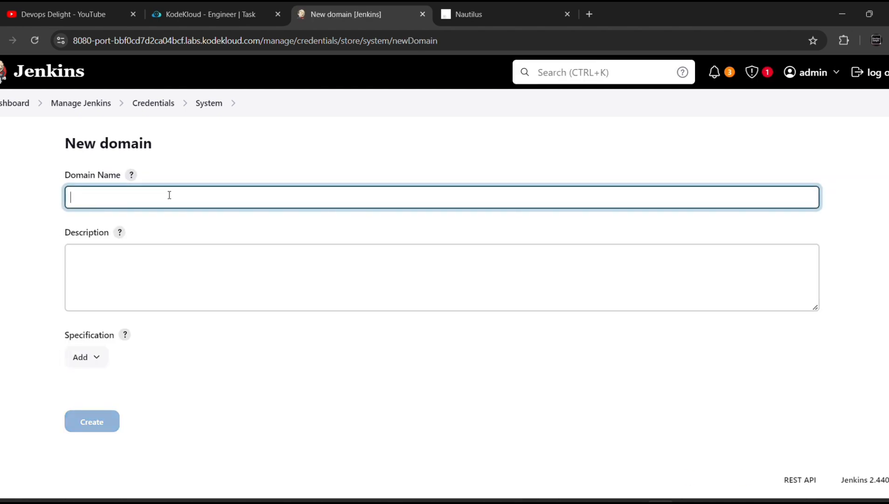
type("db")
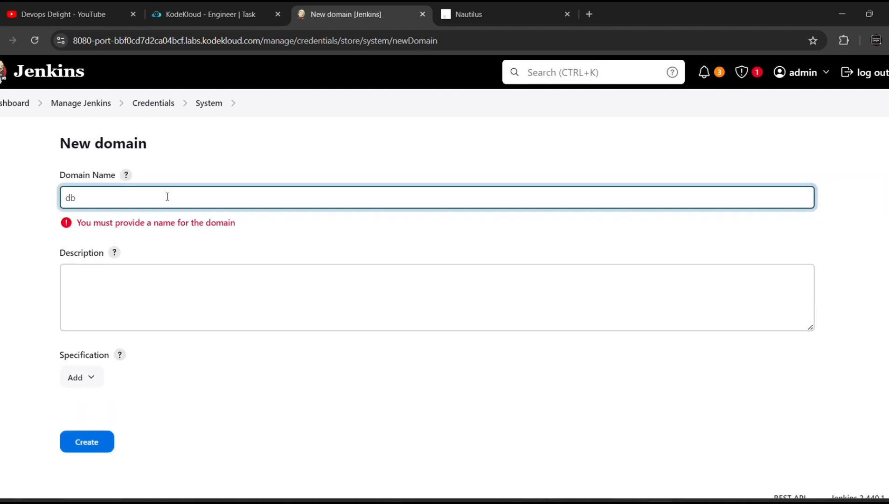
scroll(192, 343, "down", 1)
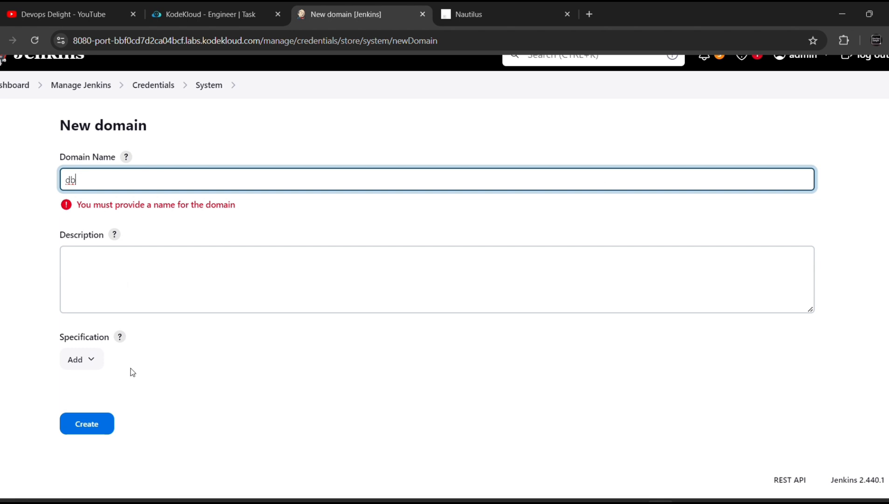
left_click(92, 425)
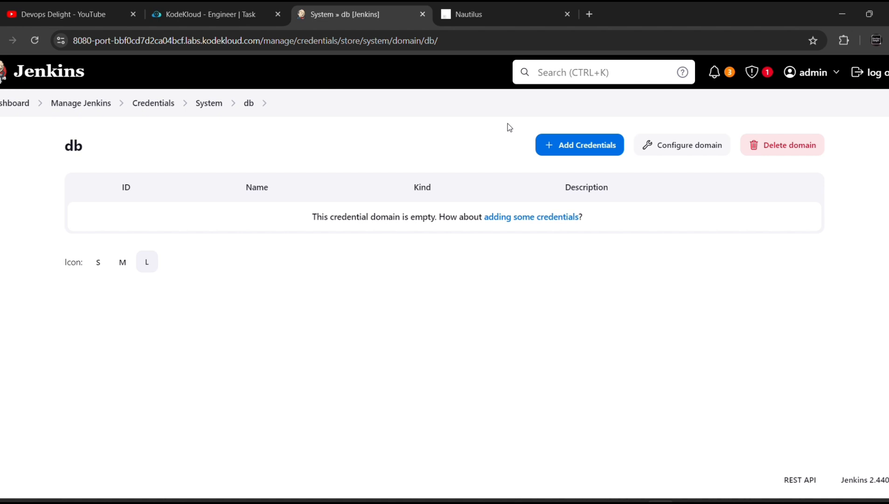
Start a new credential in the db domain and copy the database server's password from the infrastructure details
left_click(587, 144)
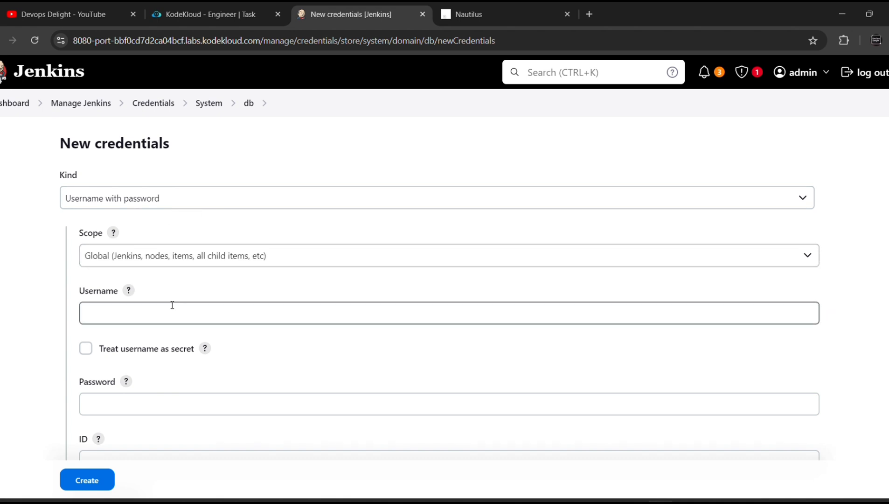
left_click(541, 12)
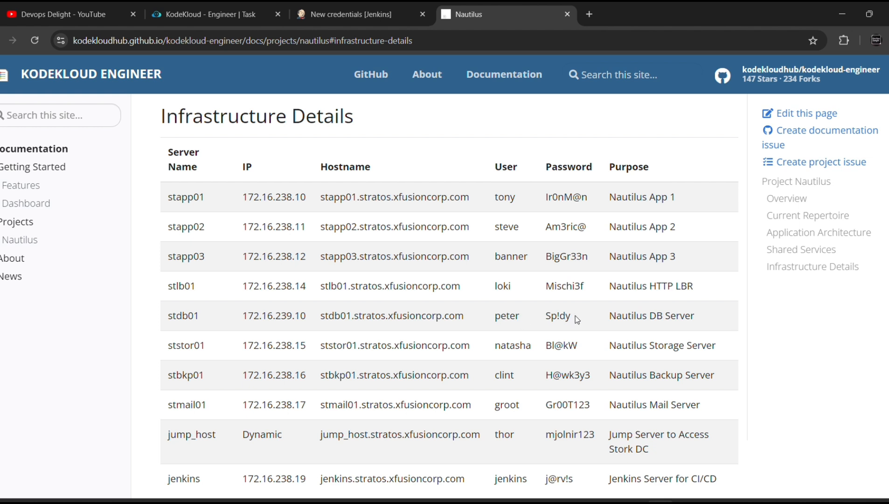
left_click_drag(575, 315, 545, 318)
left_click(327, 13)
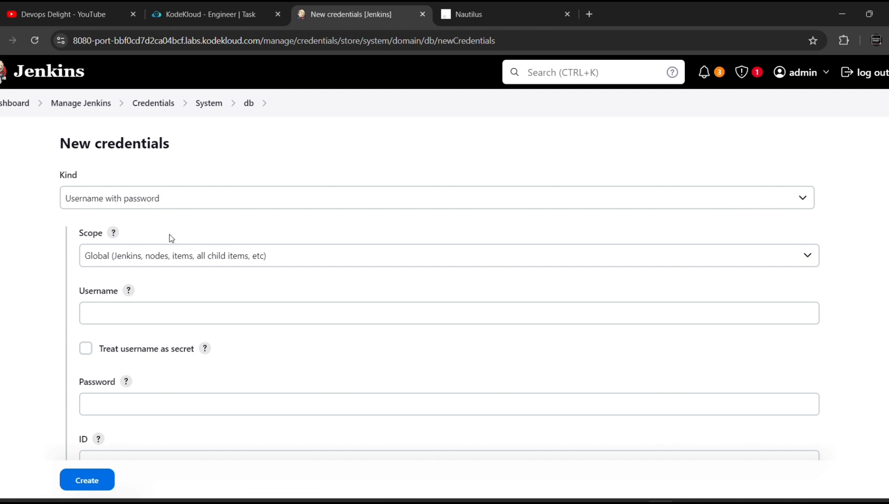
Enter the database server's username and paste its copied password
left_click(125, 314)
type("pe")
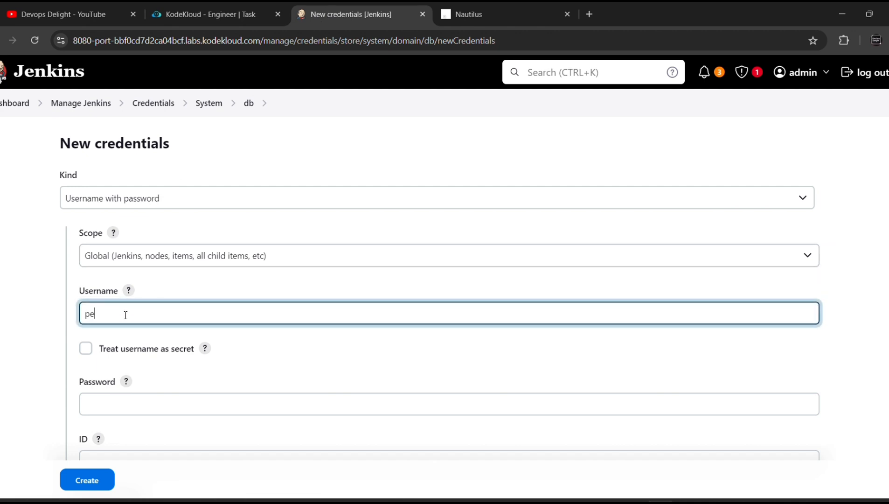
type("rte")
key("BackSpace")
key("BackSpace")
key("BackSpace")
type("ter")
left_click(133, 405)
key("ctrl+v")
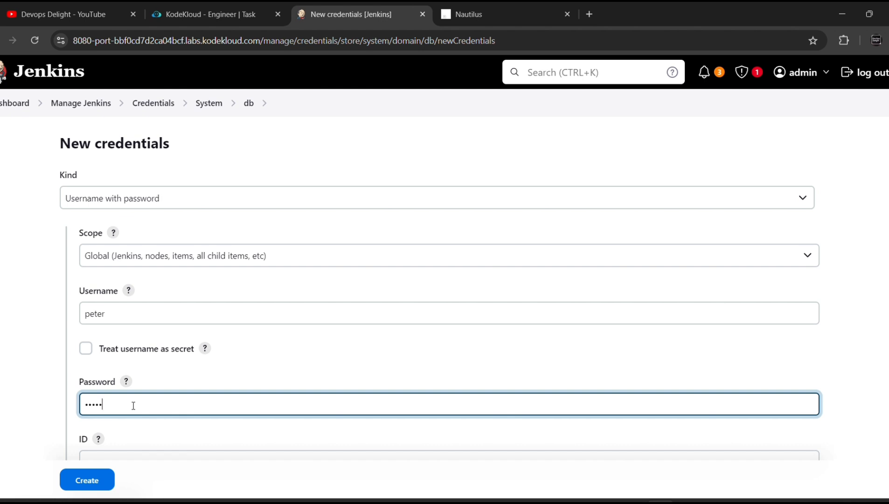
Set the credential ID to 'db server', create it, and return to the System store
scroll(133, 405, "down", 1)
left_click(103, 420)
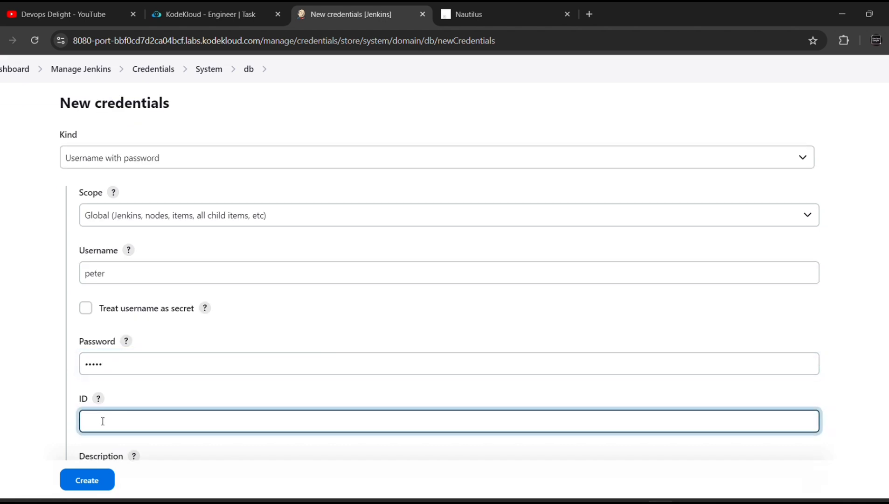
type("peter/db")
key("BackSpace")
key("BackSpace")
key("BackSpace")
key("BackSpace")
key("BackSpace")
key("BackSpace")
key("BackSpace")
type("pete")
key("BackSpace")
key("BackSpace")
key("BackSpace")
key("BackSpace")
type("db server")
scroll(103, 421, "down", 2)
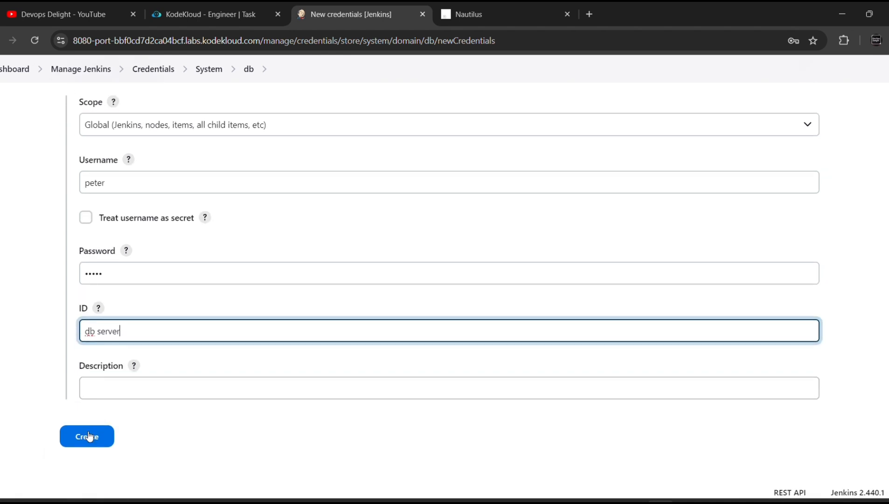
left_click(89, 436)
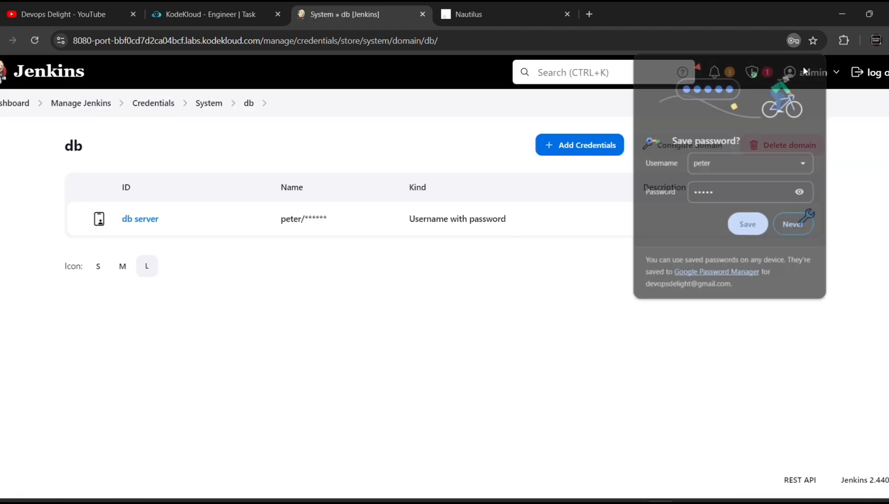
left_click(804, 70)
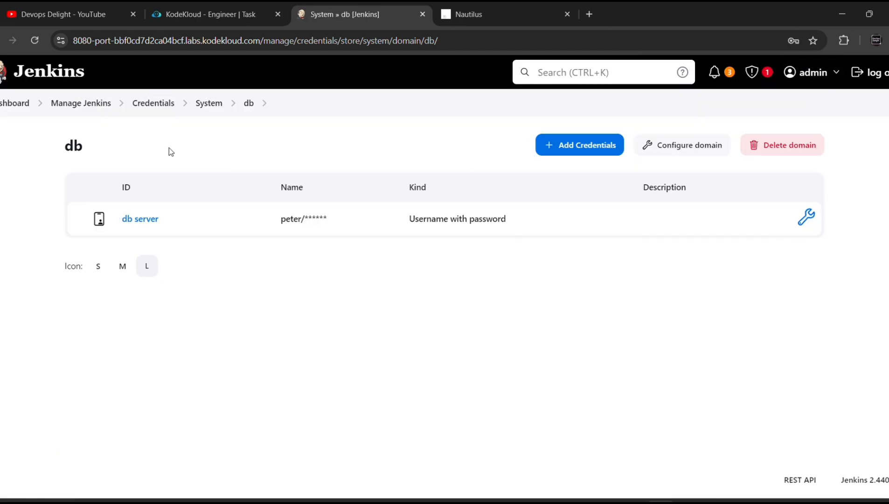
left_click(211, 110)
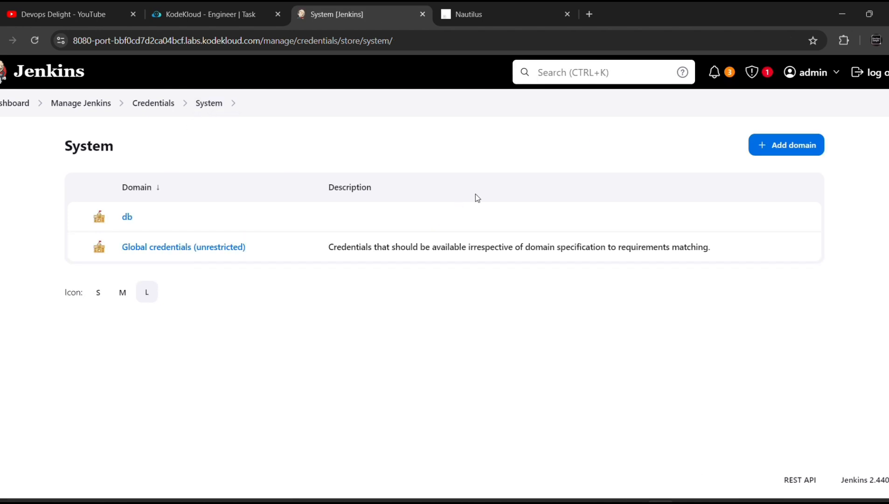
Add a second credentials domain named 'backup' to the System store
left_click(784, 146)
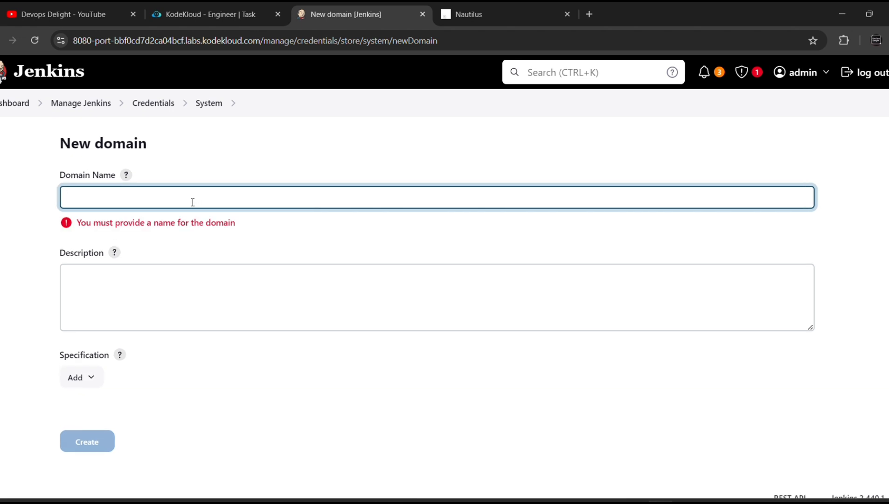
type("b")
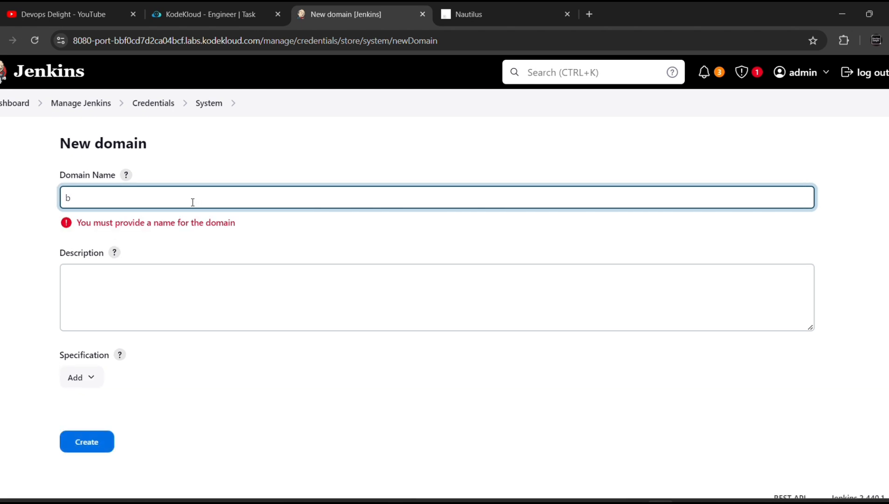
key("BackSpace")
type("backup")
left_click(93, 443)
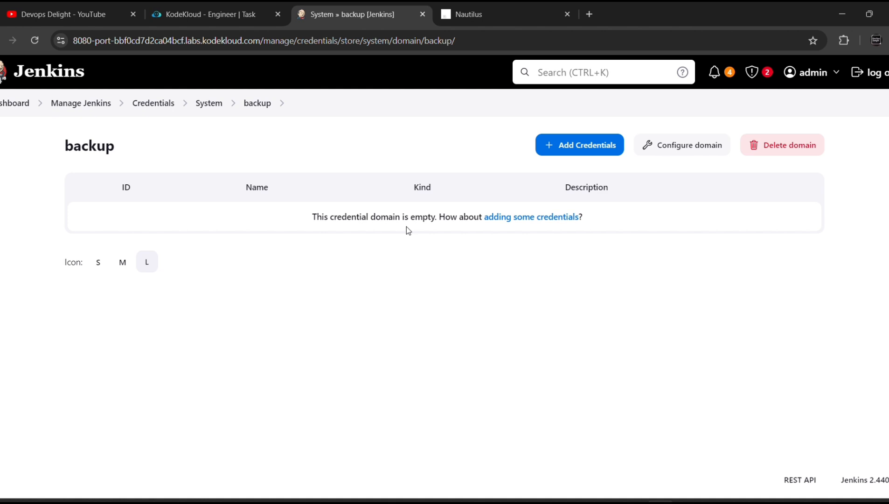
Start a new credential in the backup domain and look up the backup server's password
left_click(577, 139)
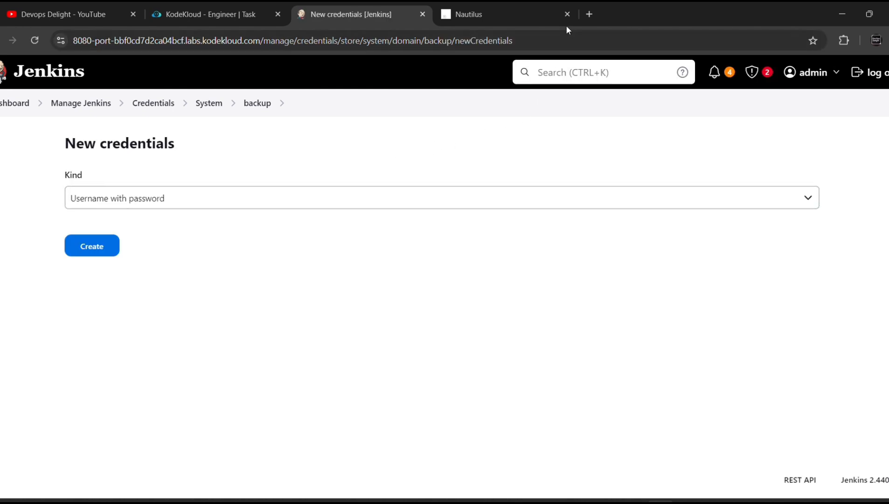
left_click(542, 21)
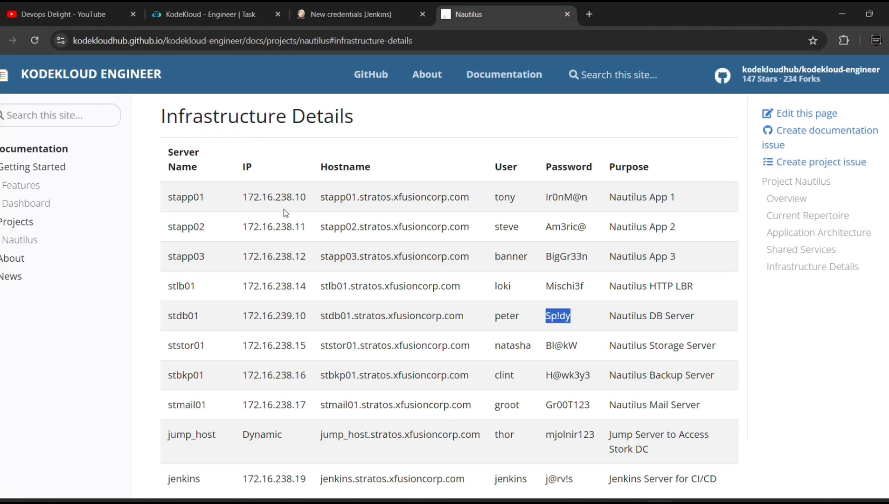
scroll(292, 214, "down", 1)
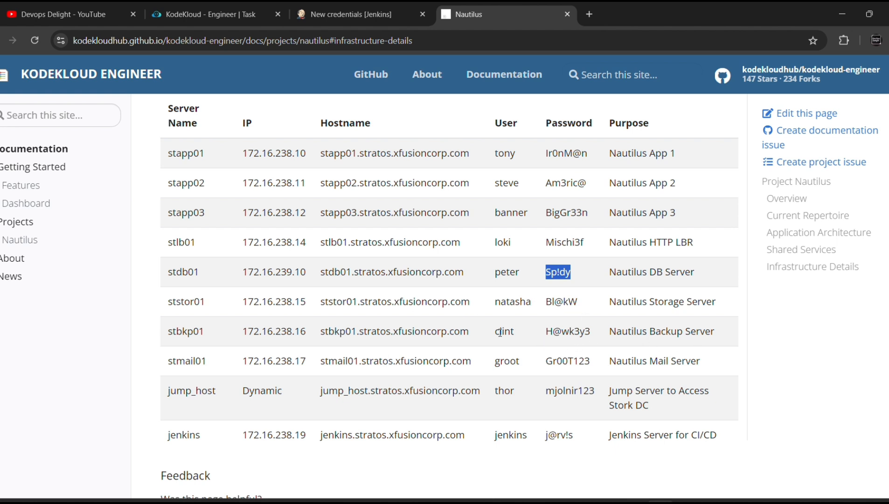
left_click_drag(593, 333, 547, 333)
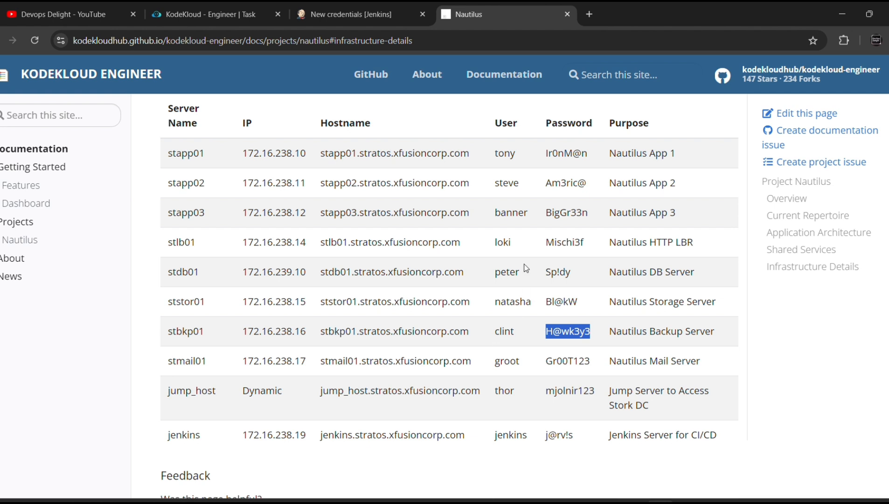
left_click(322, 8)
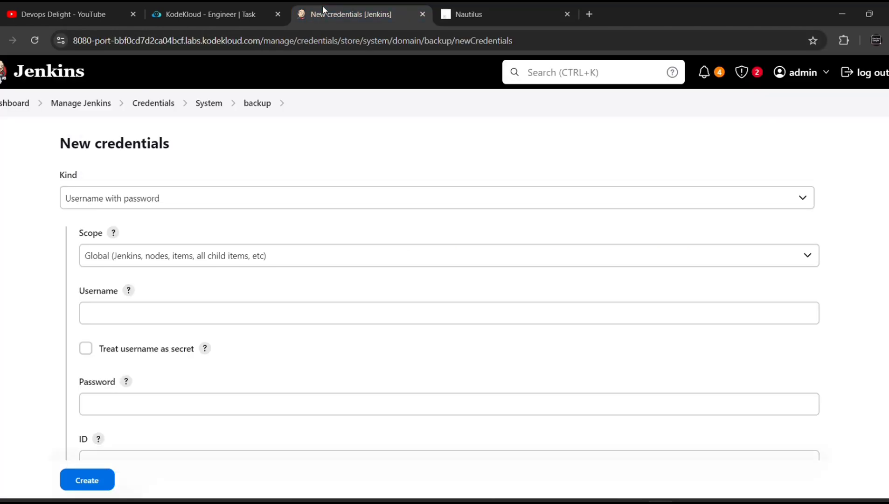
Enter the backup server's username and password
left_click(201, 319)
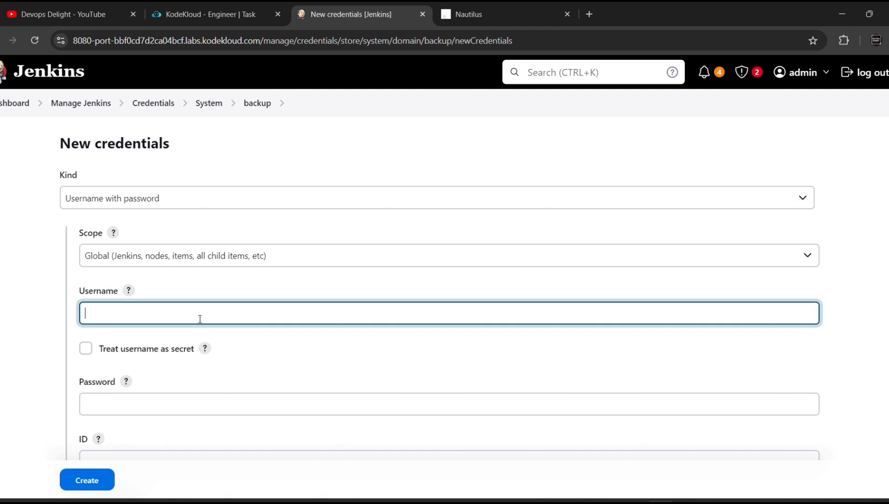
type("ci")
type("int")
key("Tab")
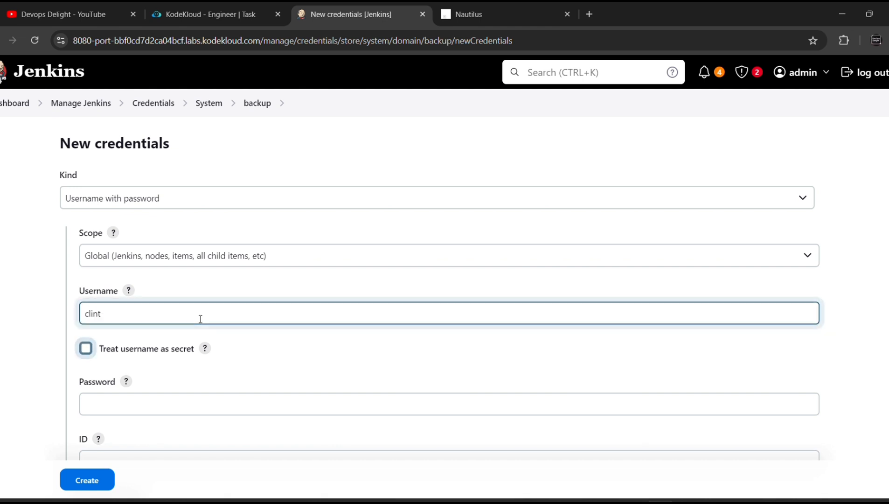
scroll(196, 383, "down", 1)
left_click(192, 375)
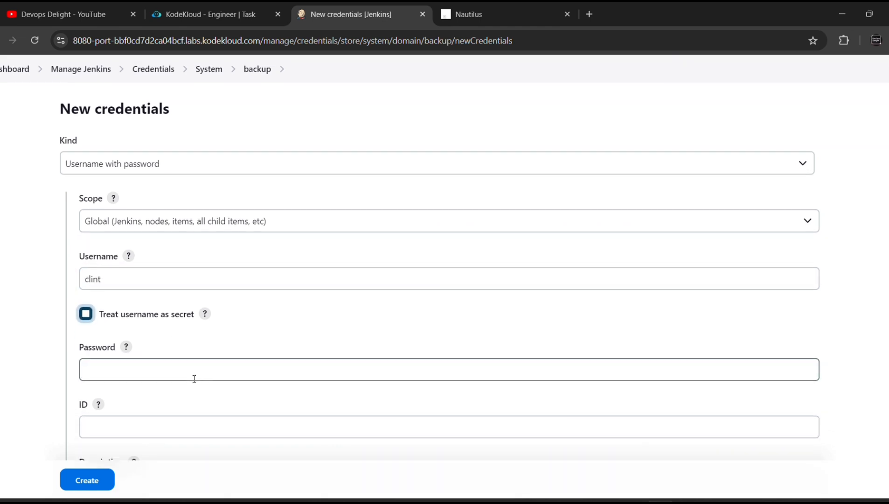
Set the credential ID to 'backupserver' and create the credential
scroll(158, 372, "down", 1)
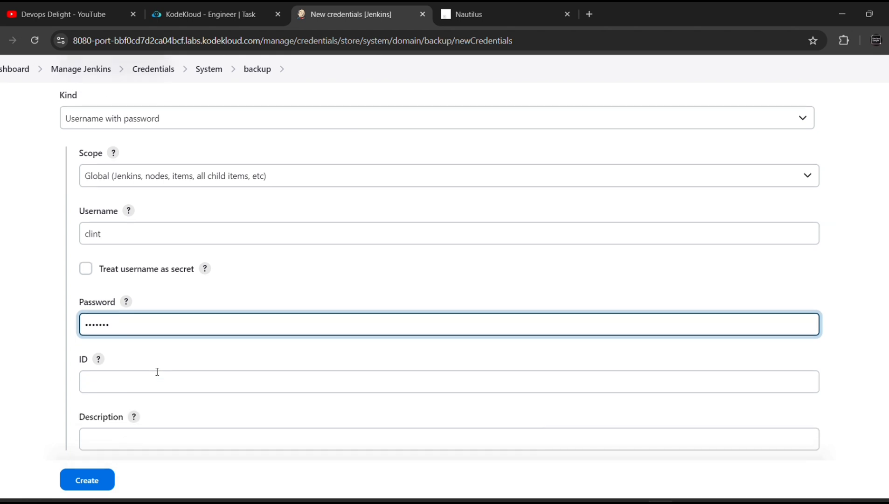
left_click(104, 383)
type("backupserver")
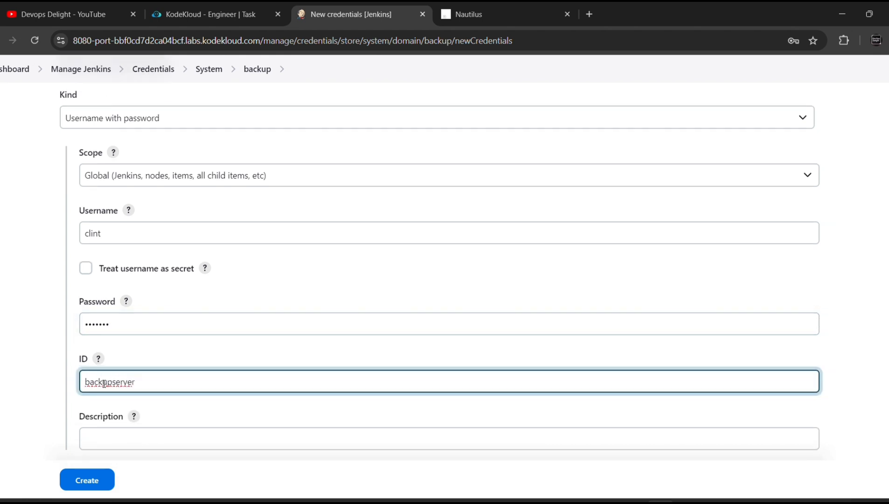
scroll(104, 383, "down", 2)
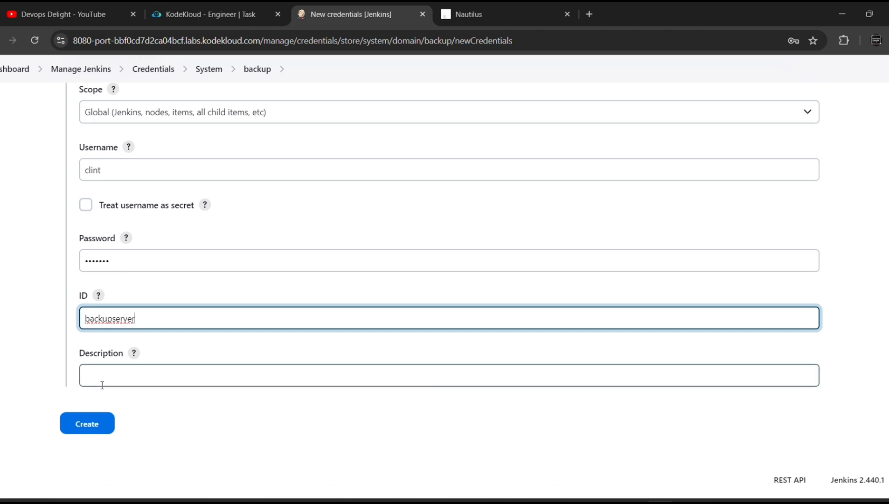
left_click(88, 427)
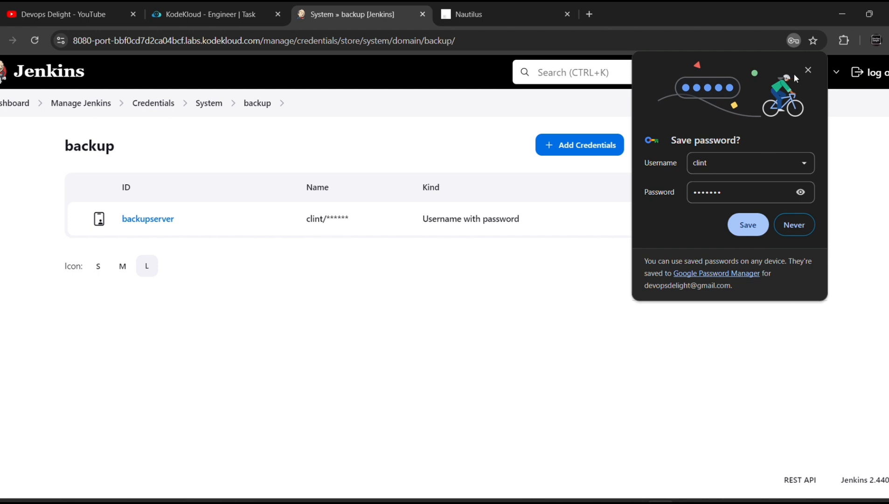
left_click(808, 70)
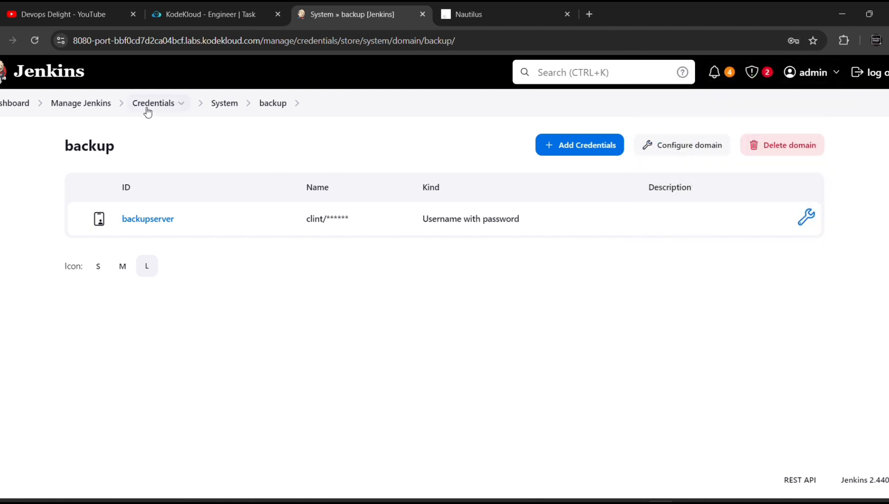
Check that the credentials overview lists db server and backupserver, then return to Manage Jenkins
left_click(154, 106)
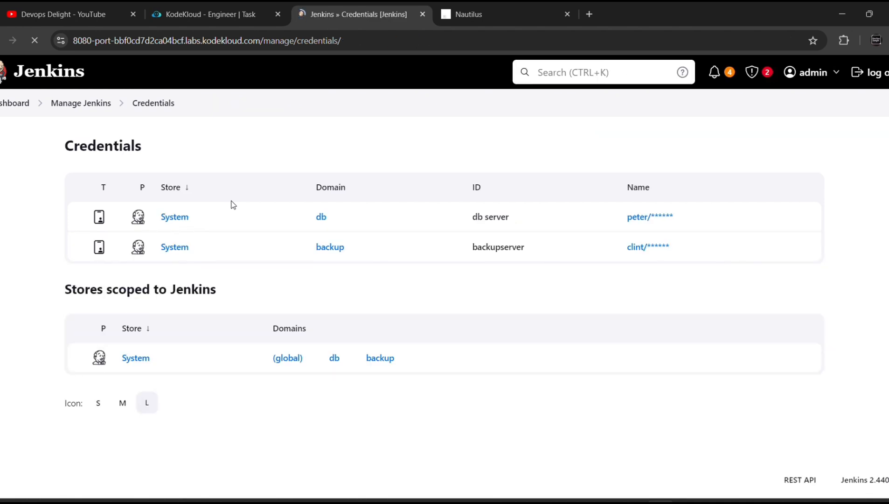
left_click(74, 108)
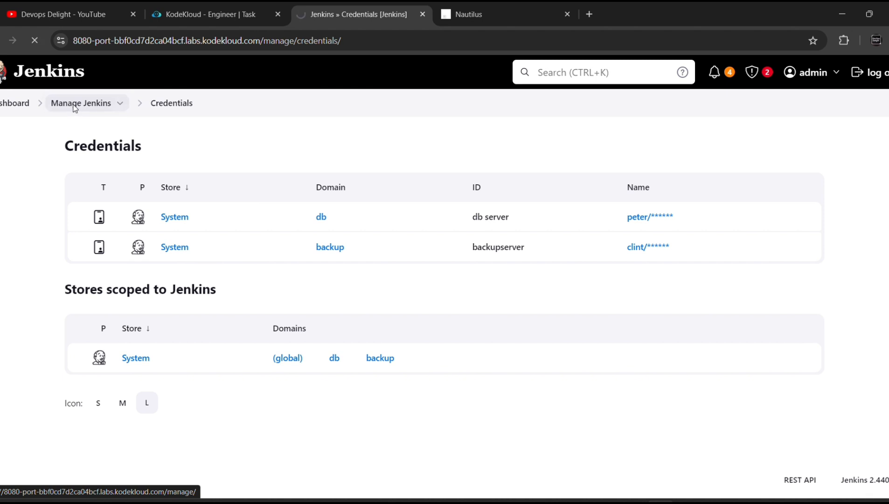
scroll(290, 258, "down", 5)
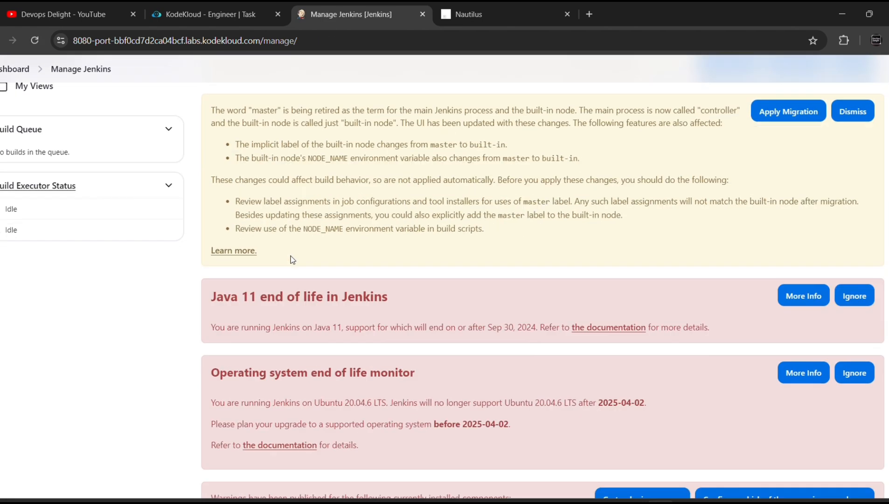
scroll(292, 260, "down", 10)
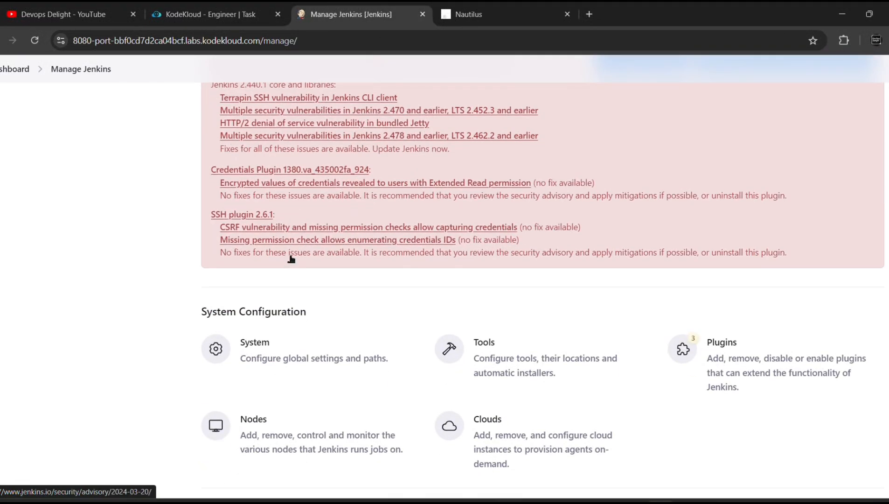
scroll(249, 260, "up", 1)
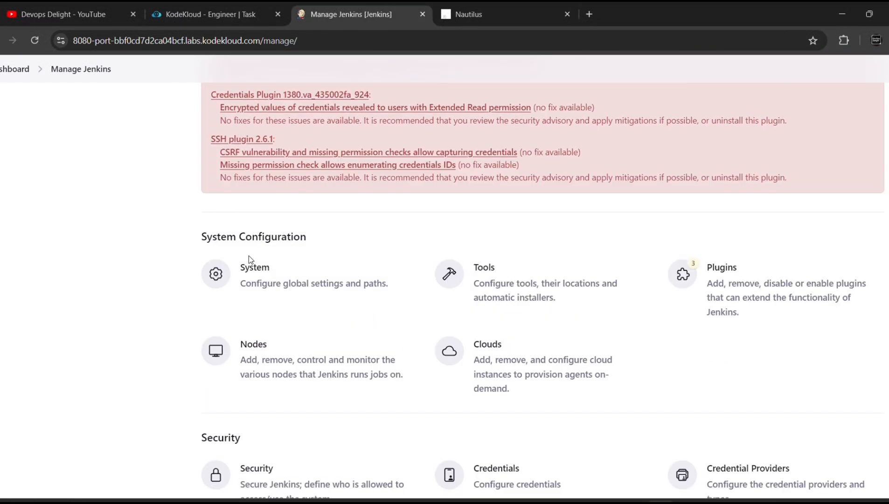
In System settings, add an SSH remote host with hostname stdb01 from the server list
left_click(272, 284)
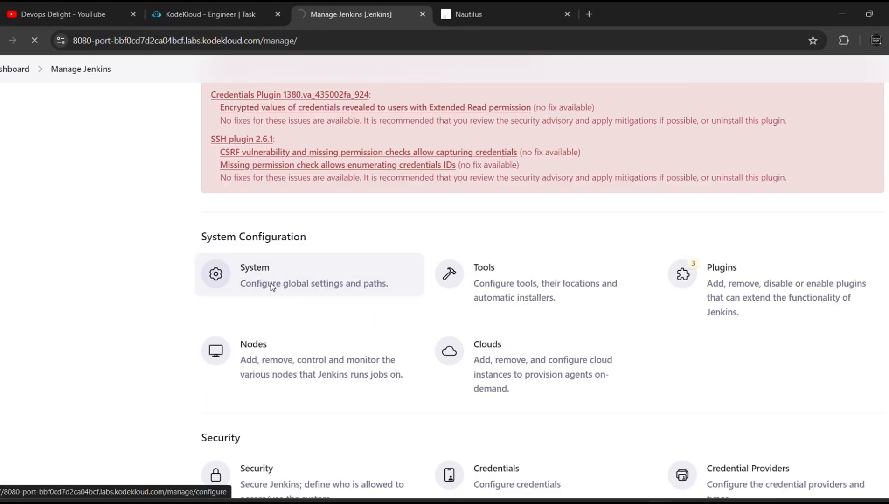
scroll(272, 287, "down", 10)
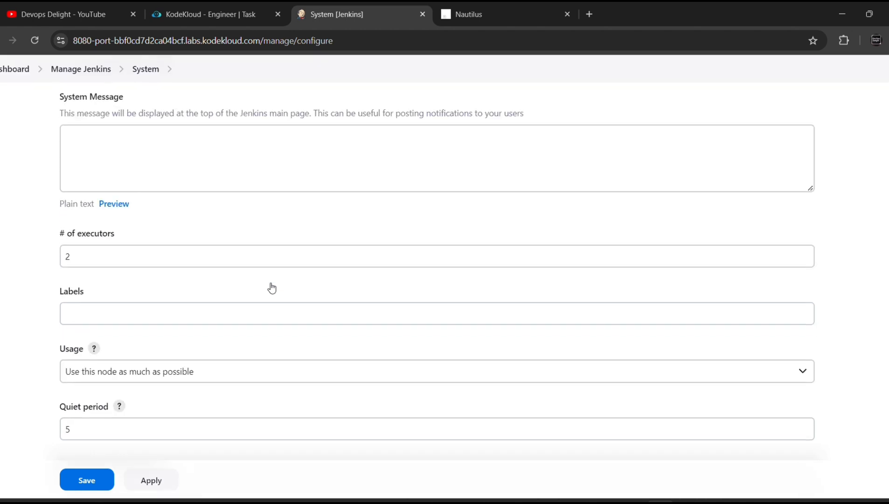
scroll(272, 287, "down", 7)
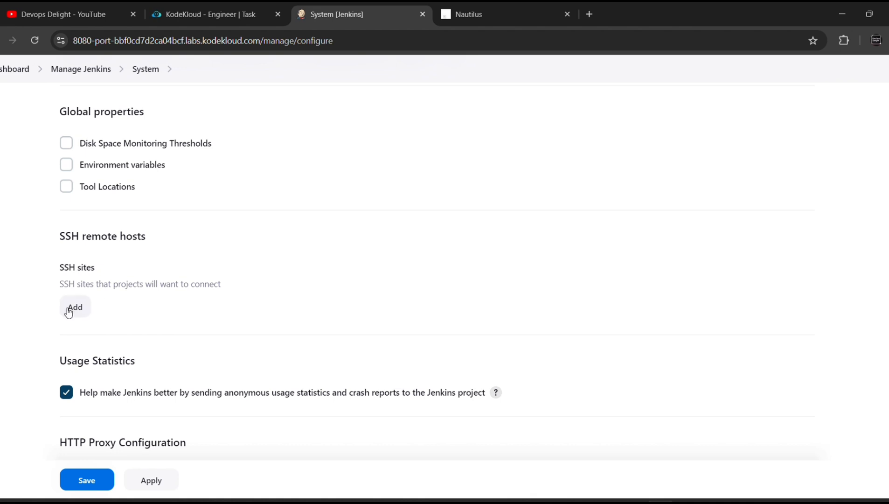
left_click(69, 312)
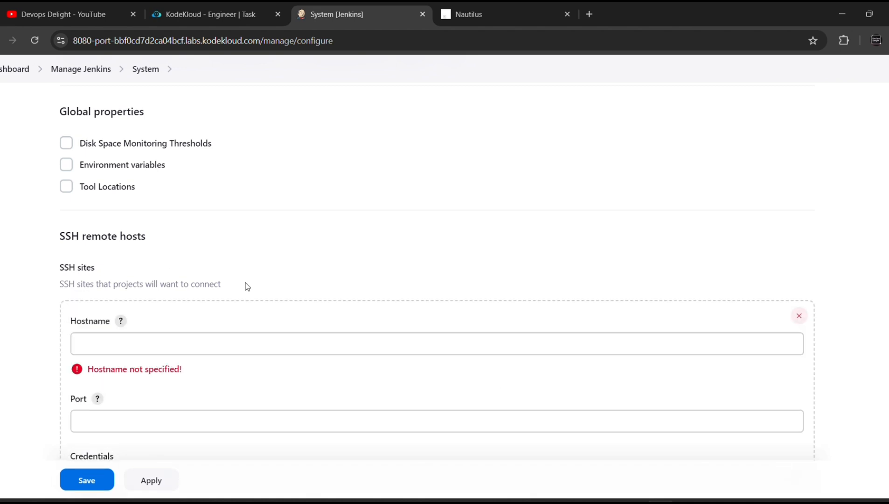
scroll(245, 286, "down", 1)
left_click(158, 291)
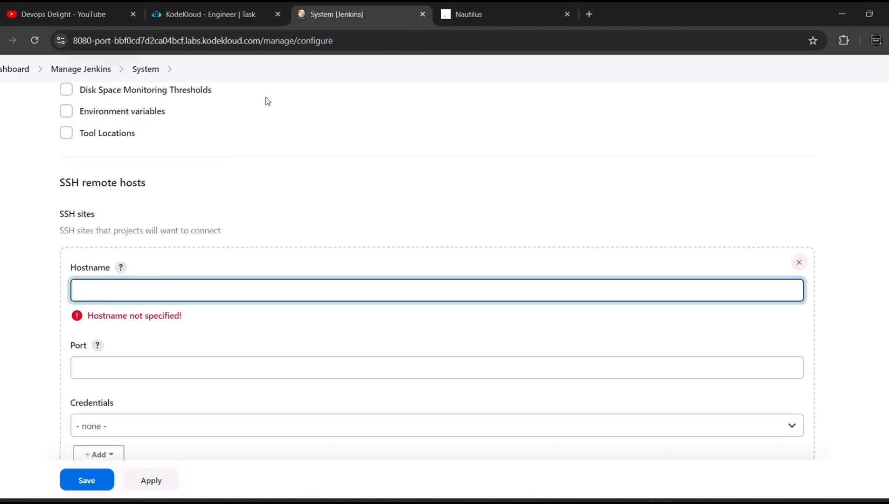
left_click(539, 21)
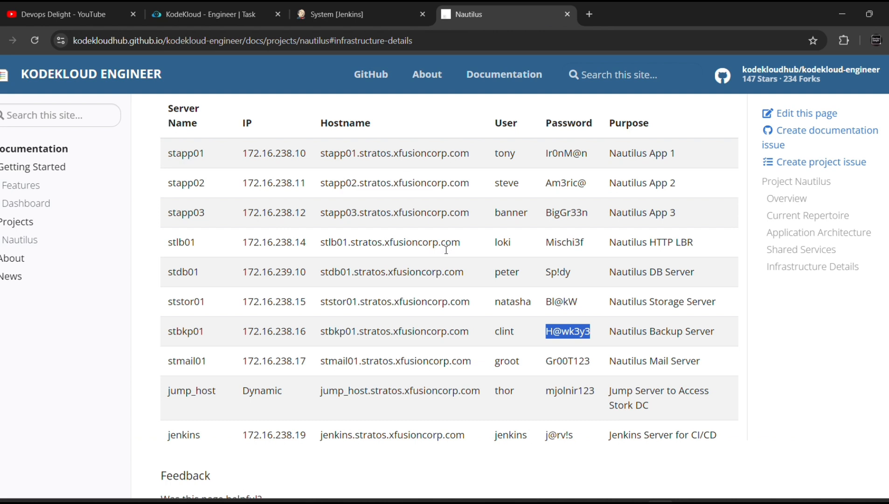
scroll(466, 254, "down", 1)
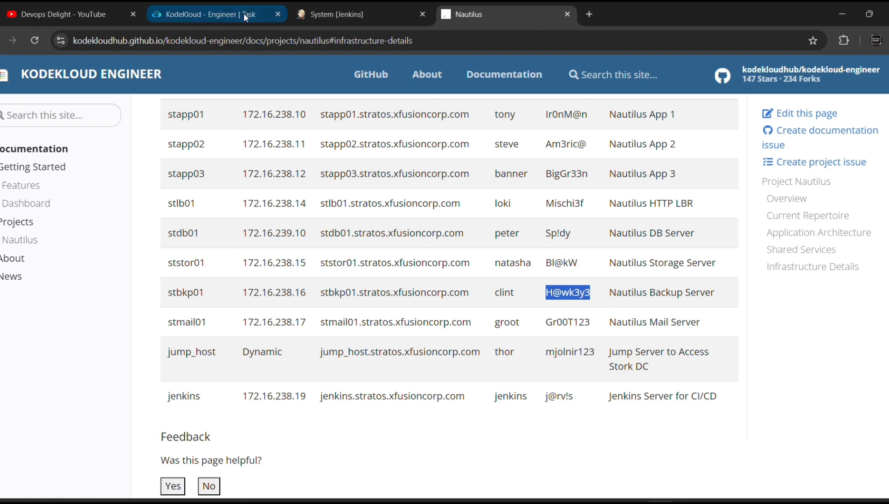
left_click(226, 6)
scroll(197, 251, "down", 2)
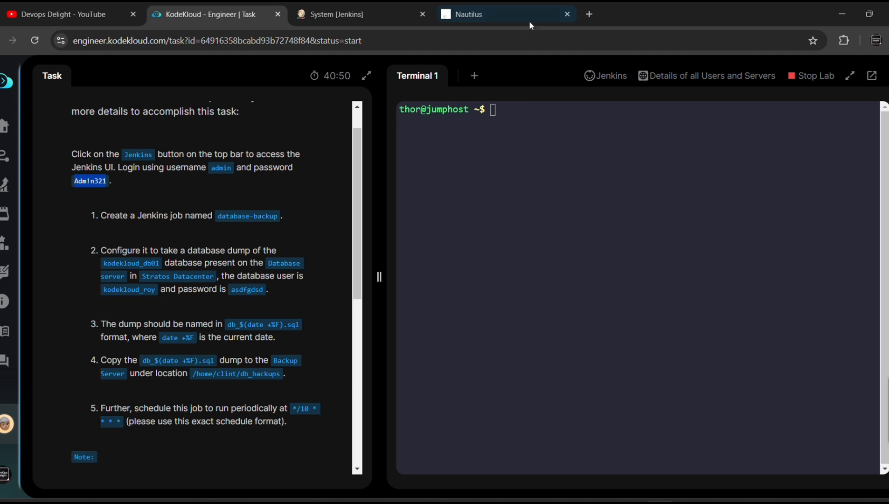
left_click(540, 12)
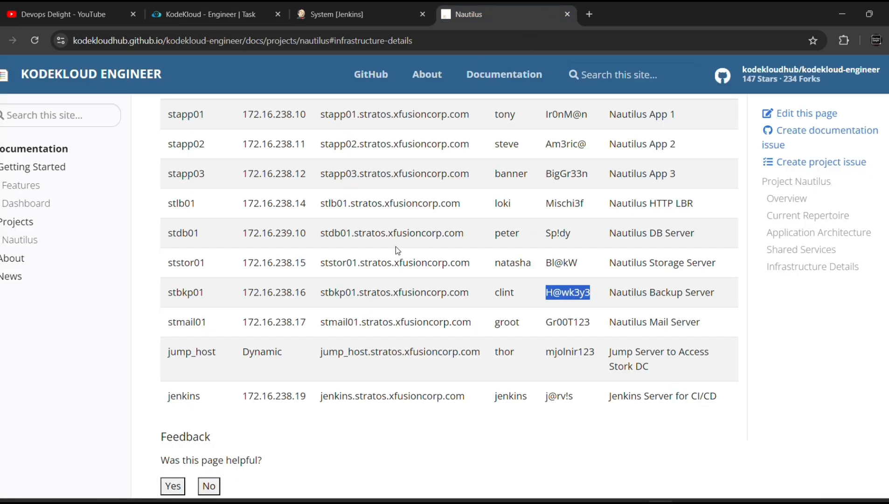
left_click(201, 237)
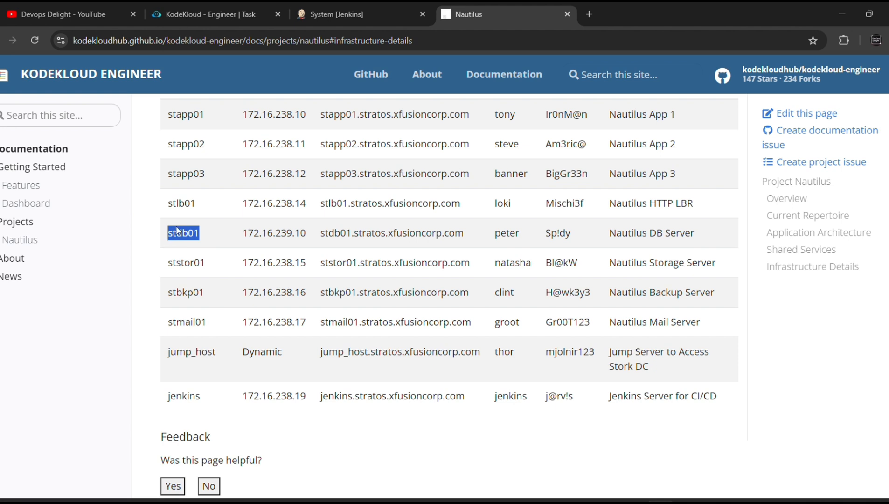
left_click(330, 4)
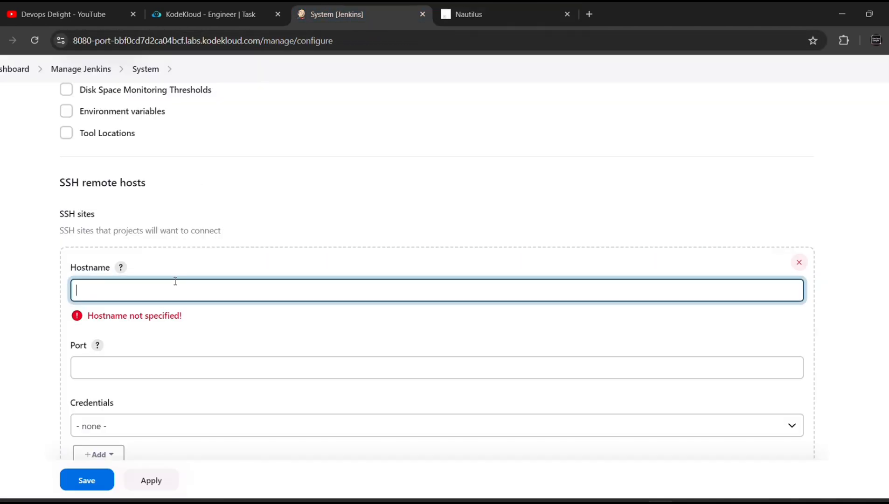
type("stdb01")
Give the stdb01 host port 22, the database user's credentials, and enable Pty
left_click(155, 367)
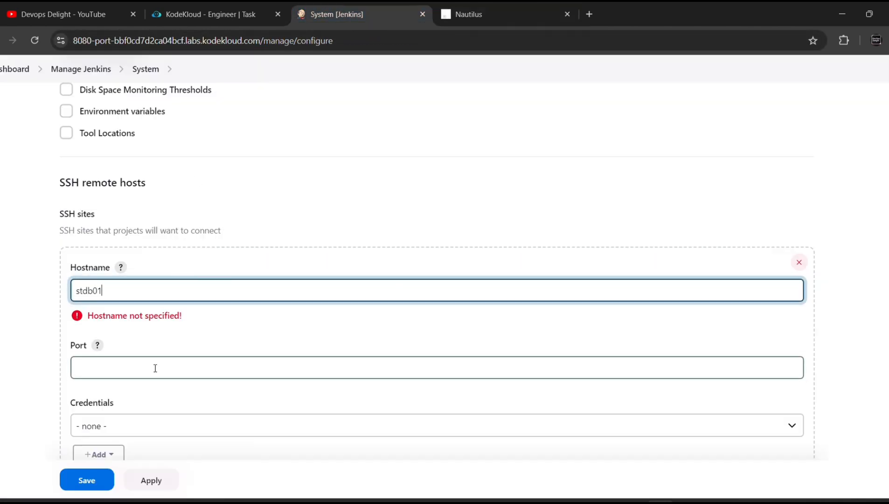
type("22")
scroll(155, 368, "down", 1)
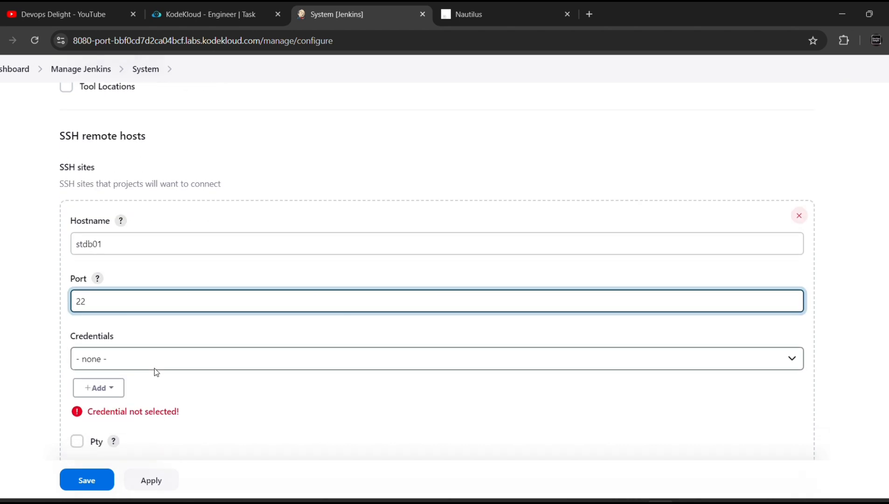
left_click(134, 366)
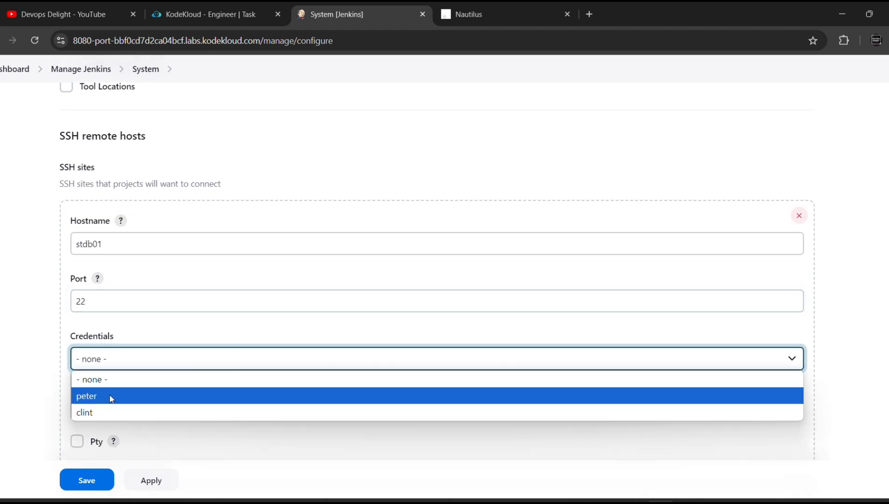
left_click(111, 398)
scroll(111, 399, "down", 2)
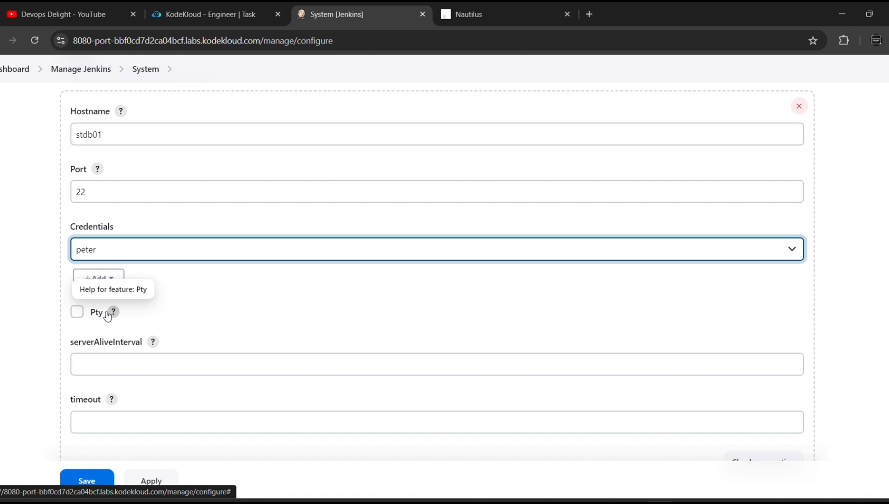
left_click(77, 317)
Verify the SSH connection to stdb01 succeeds and save the system configuration
scroll(200, 333, "down", 3)
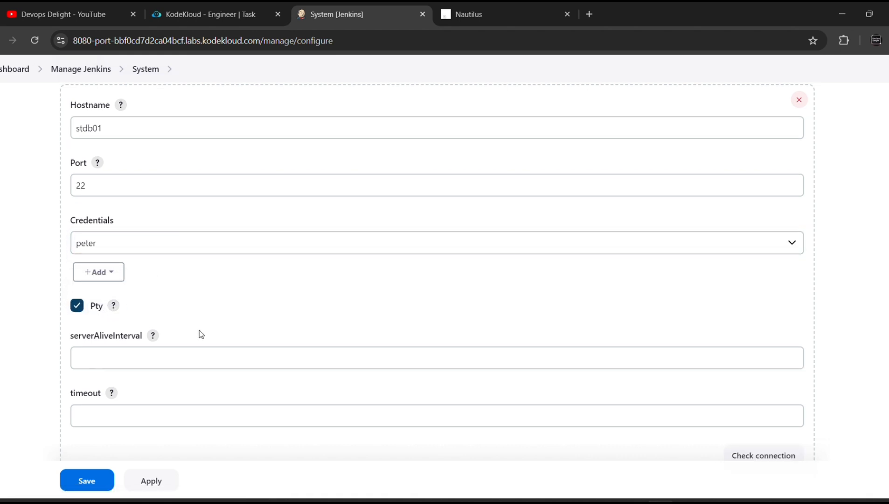
scroll(200, 333, "down", 2)
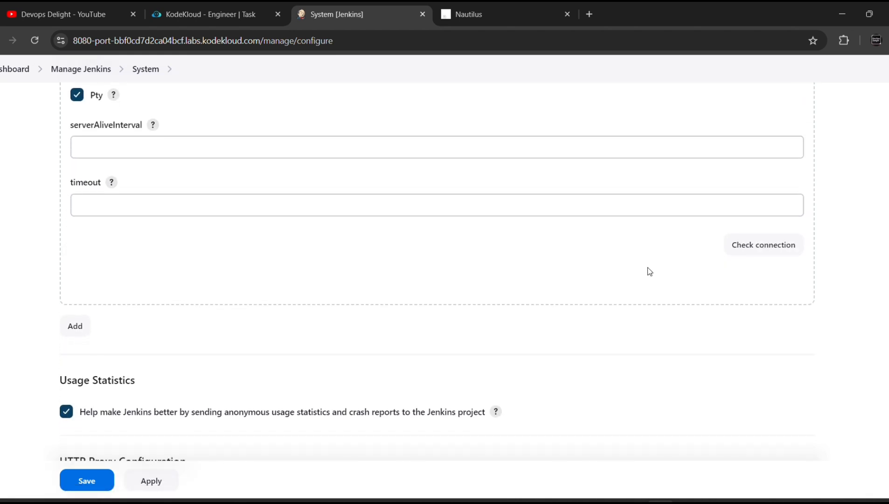
left_click(765, 245)
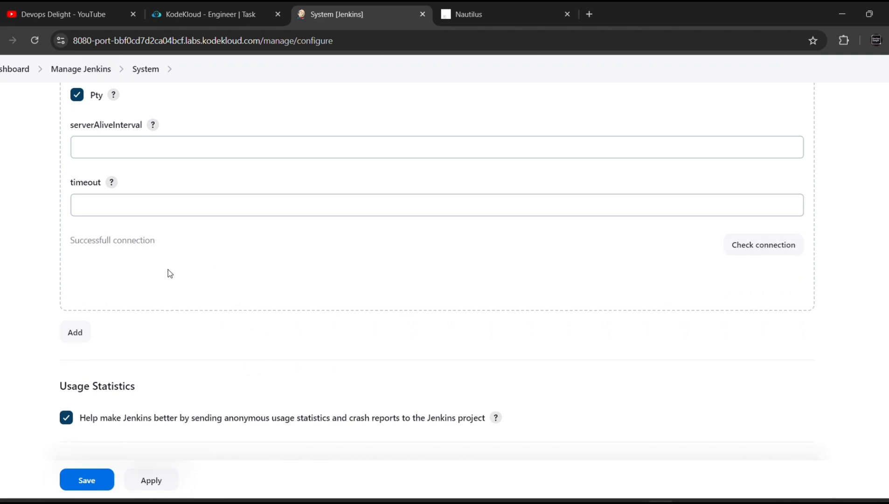
scroll(199, 279, "down", 1)
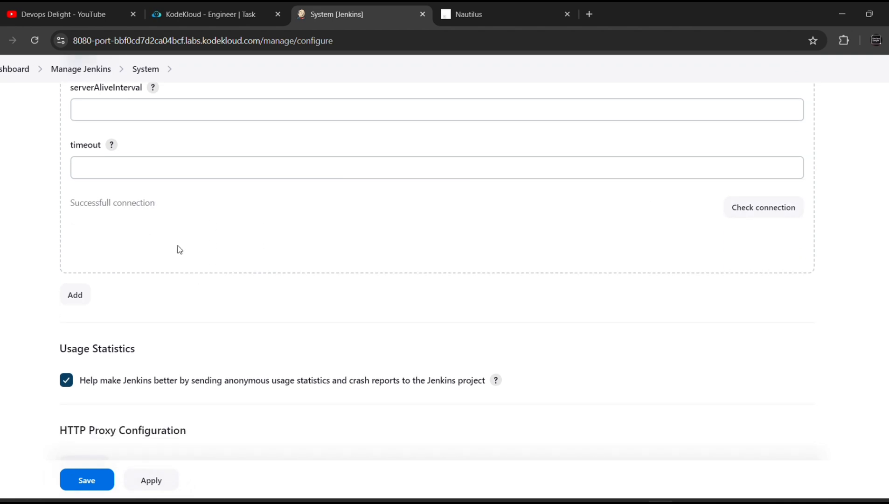
scroll(177, 248, "up", 2)
scroll(178, 249, "up", 4)
scroll(178, 248, "down", 4)
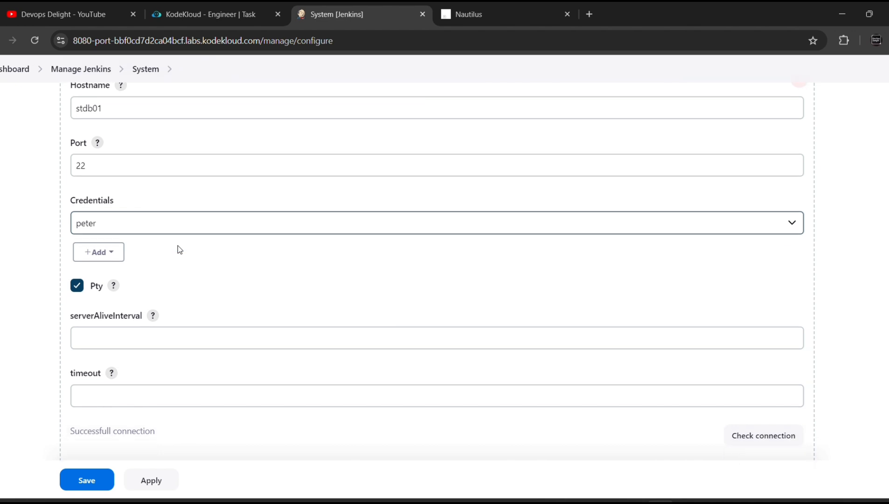
scroll(177, 248, "down", 3)
scroll(120, 379, "down", 3)
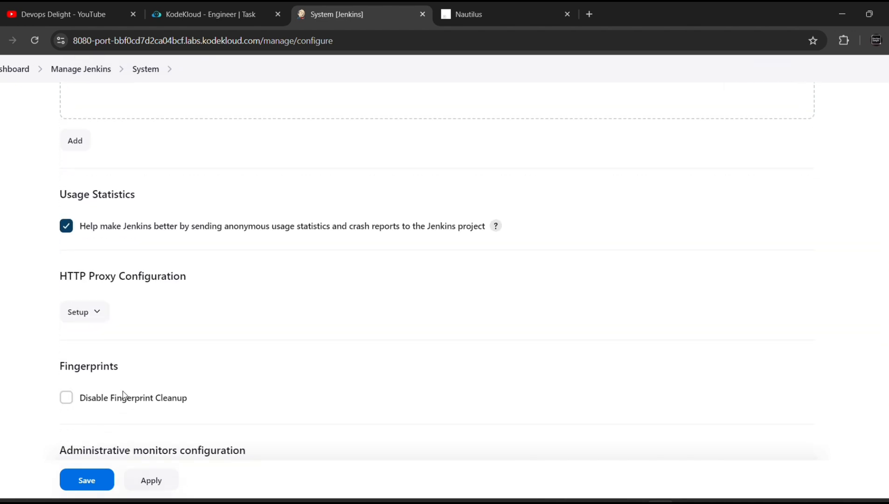
left_click(87, 486)
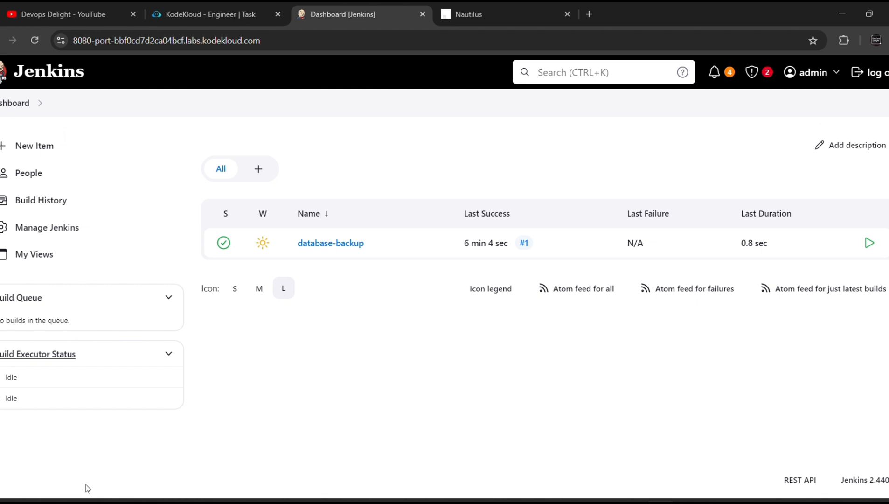
Begin an ssh command and copy the database server user's password from the server details
left_click(200, 22)
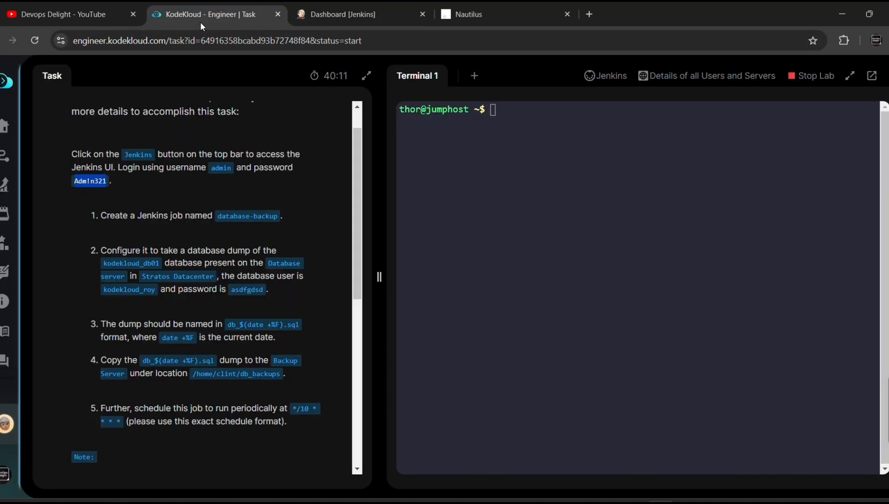
left_click(552, 146)
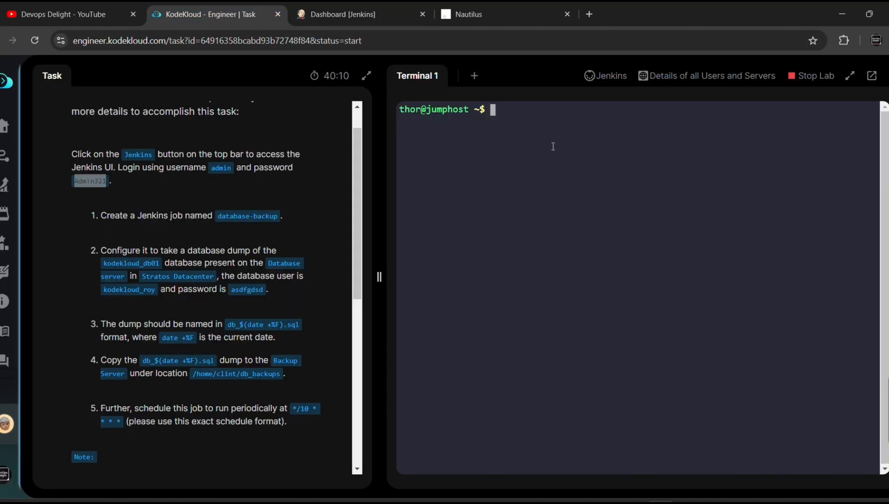
type("ssh")
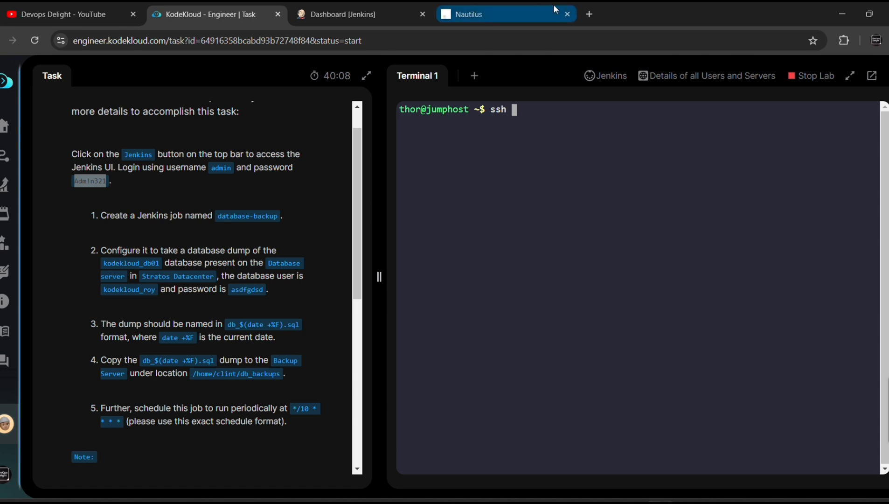
left_click(553, 9)
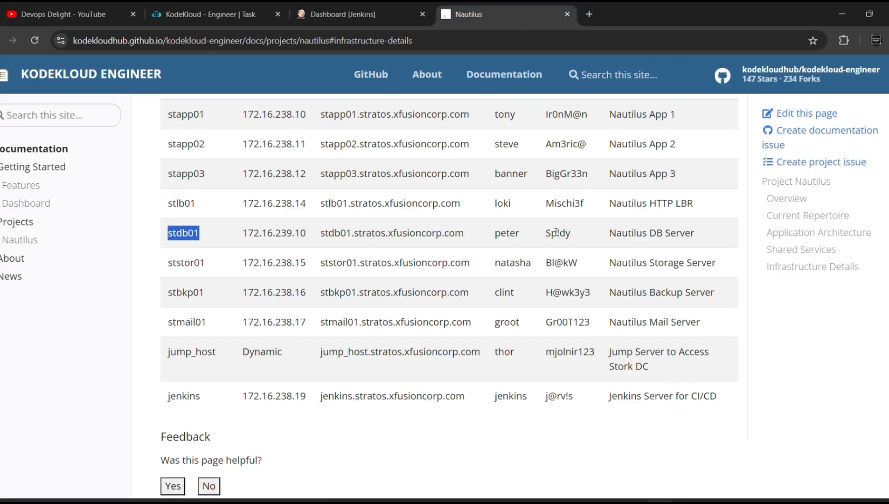
left_click(573, 240)
left_click_drag(572, 238, 545, 238)
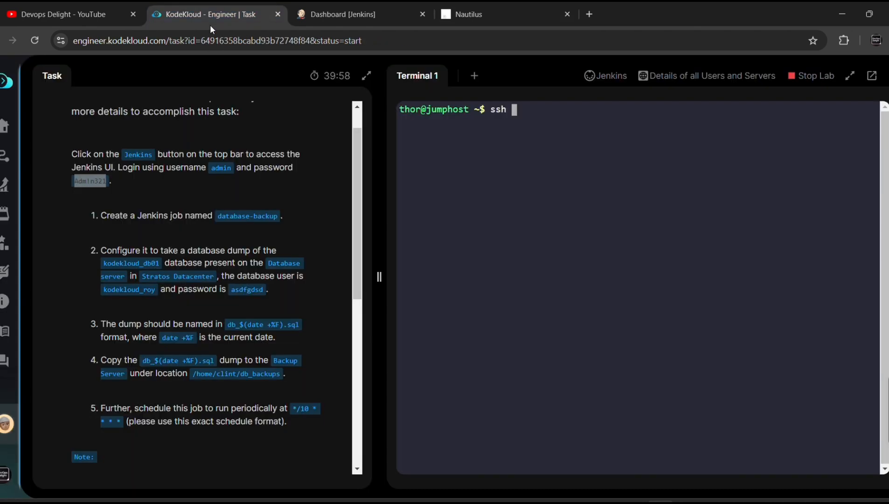
SSH into stdb01 as the database server's user, accepting the host key and pasting the password
left_click(210, 25)
type("p")
type("ter")
key("BackSpace")
key("BackSpace")
key("BackSpace")
type("eter@stdb01")
key("Return")
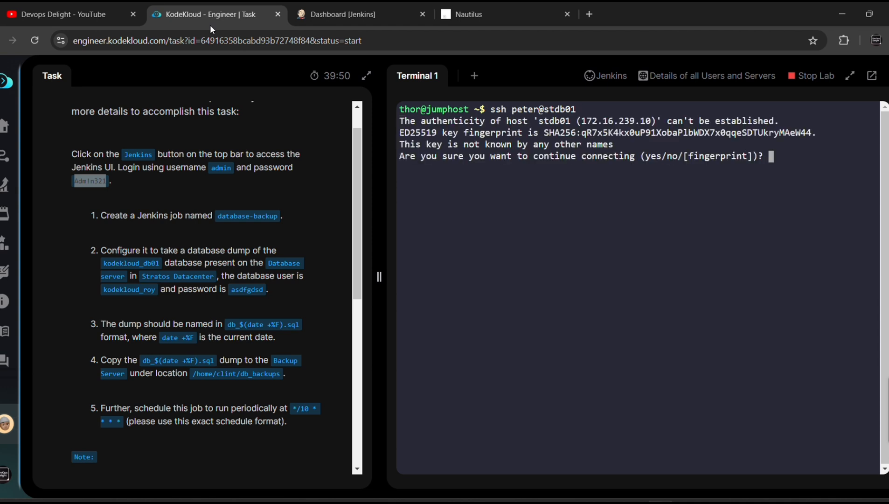
type("yes")
key("Return")
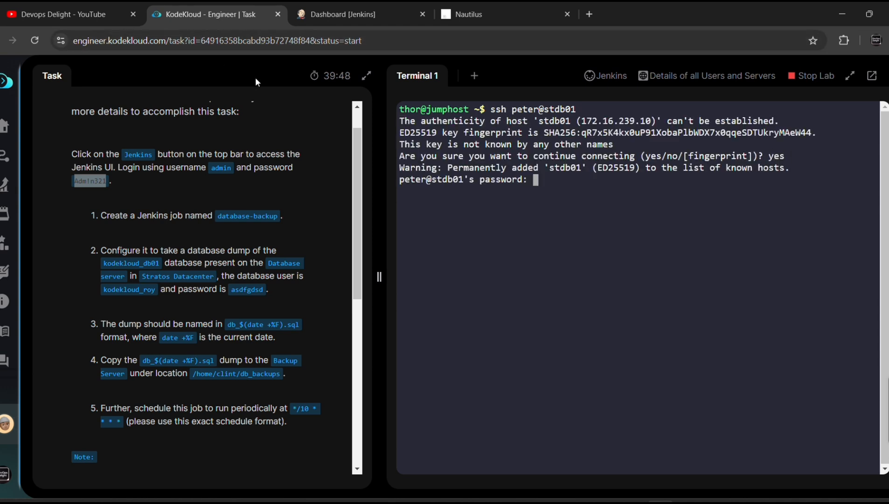
right_click(544, 192)
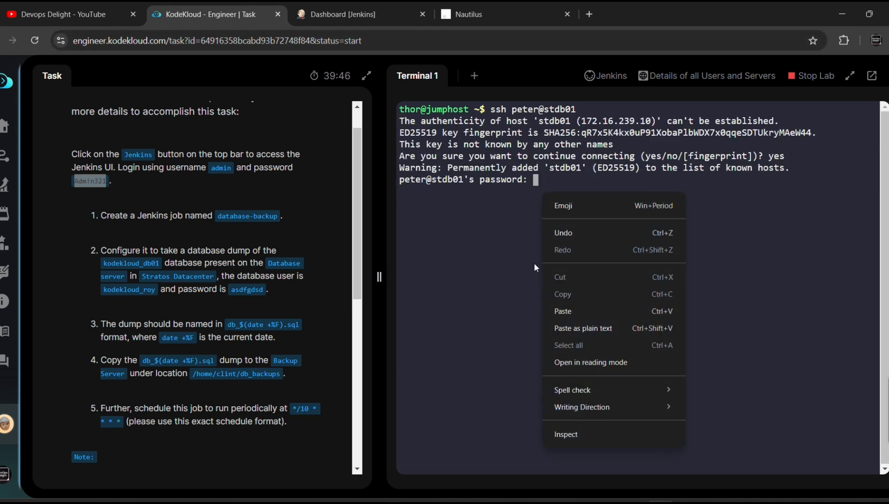
left_click(569, 310)
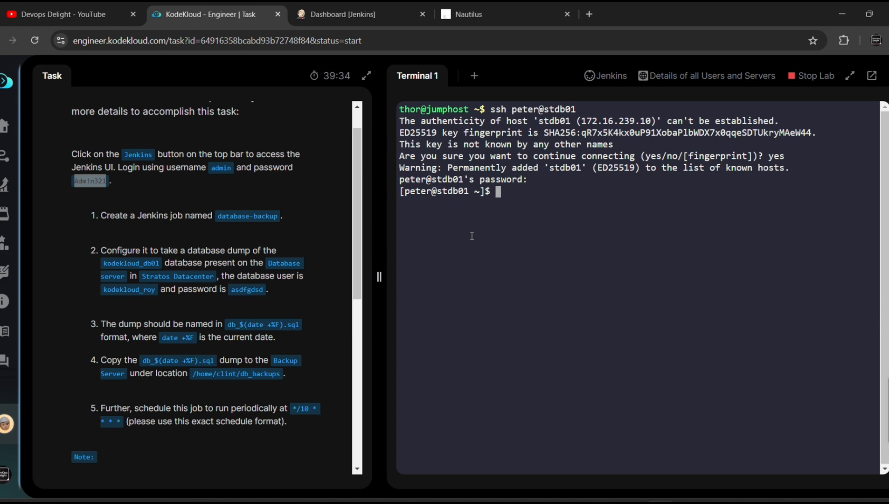
Try mysql as the regular user, then become root with 'sudo su -' using the pasted password
type("mysql")
key("Return")
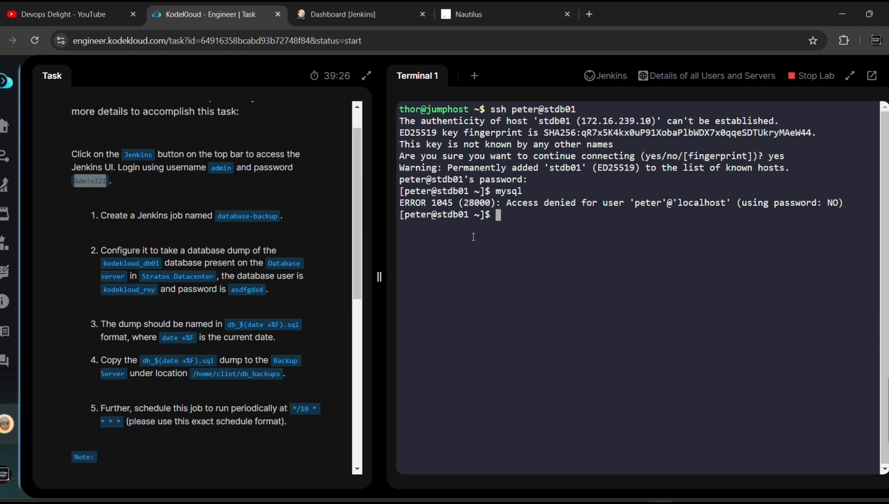
type("sudo su -")
key("Return")
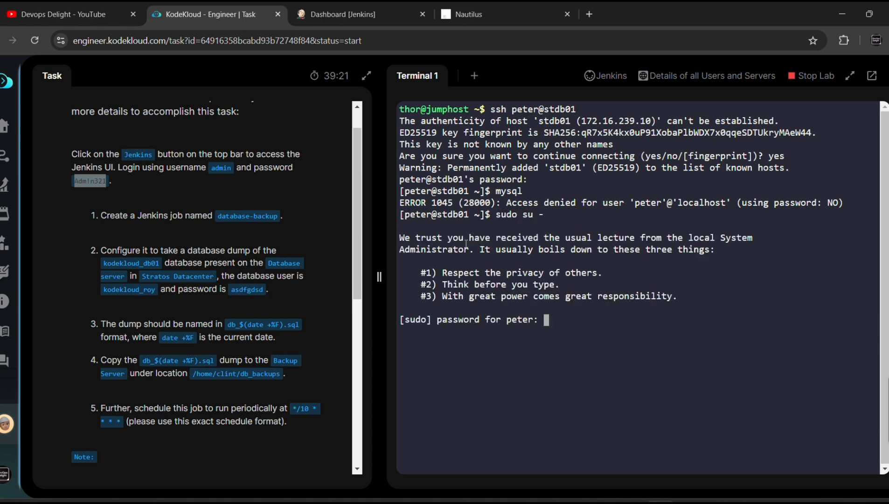
right_click(570, 325)
left_click(601, 188)
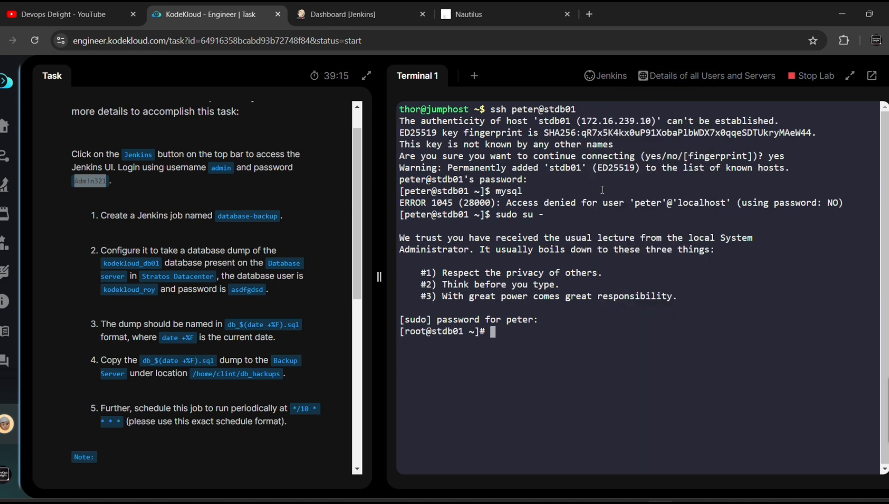
Start the MariaDB client as root and run 'show databases;'
type("mysql")
key("Return")
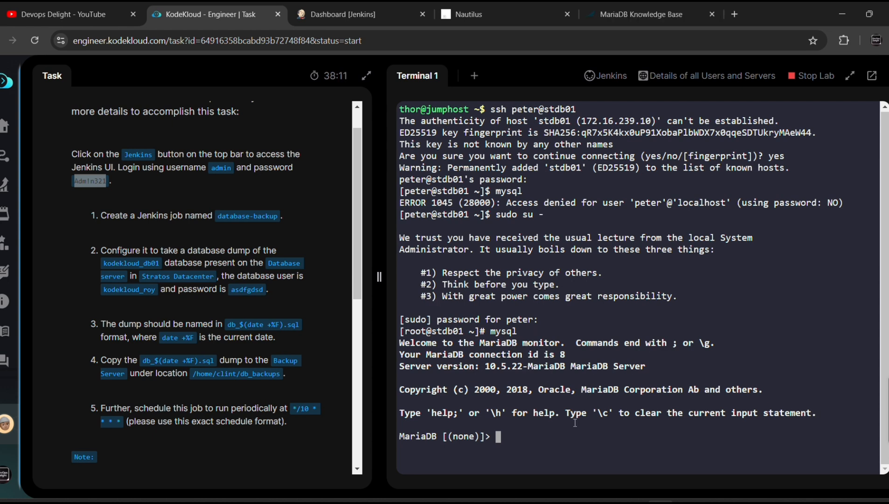
type("show data")
type("abases")
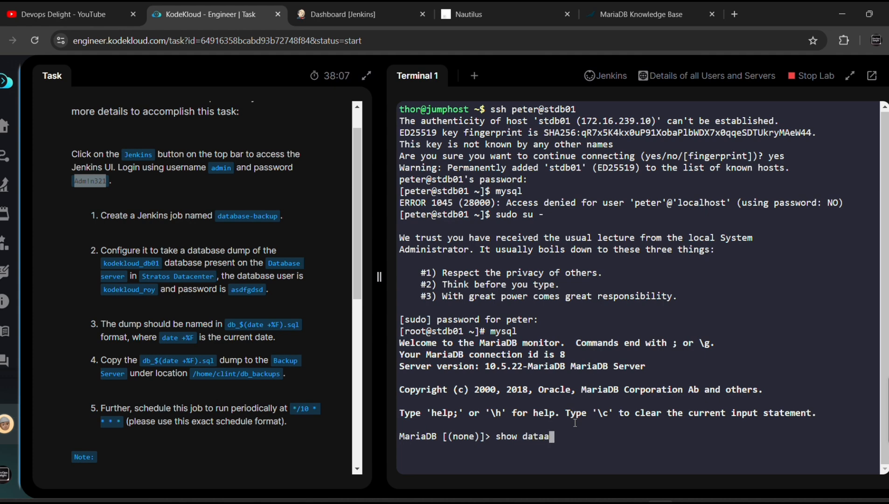
type(";")
key("Return")
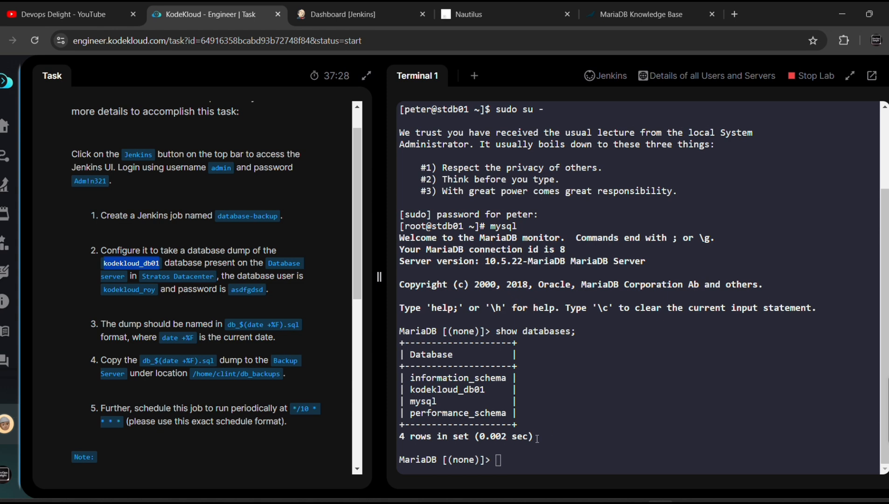
Run 'use kodekloud_db01;' and 'show tables;' to list its 12 wp_ tables
left_click(537, 439)
type("use")
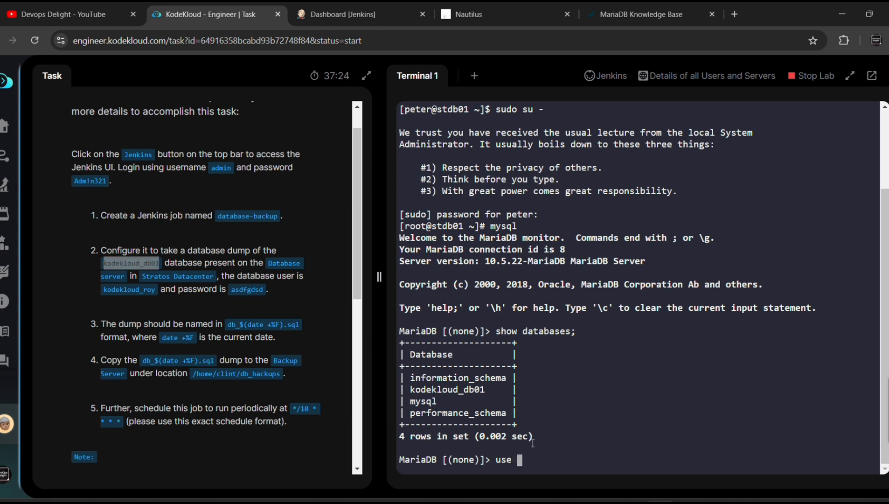
right_click(538, 454)
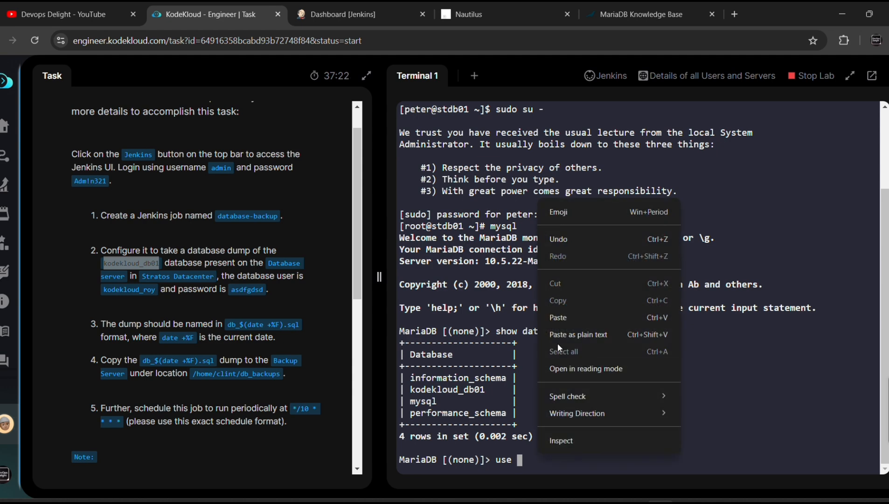
left_click(565, 317)
type(";")
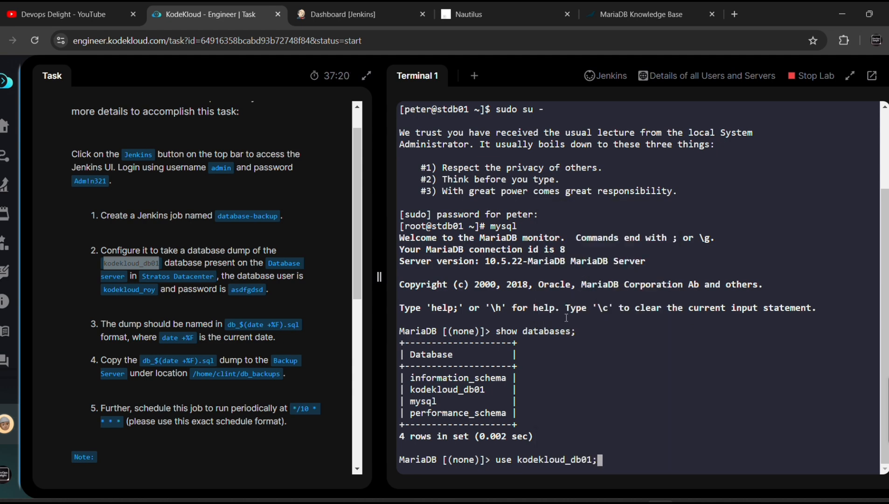
key("Return")
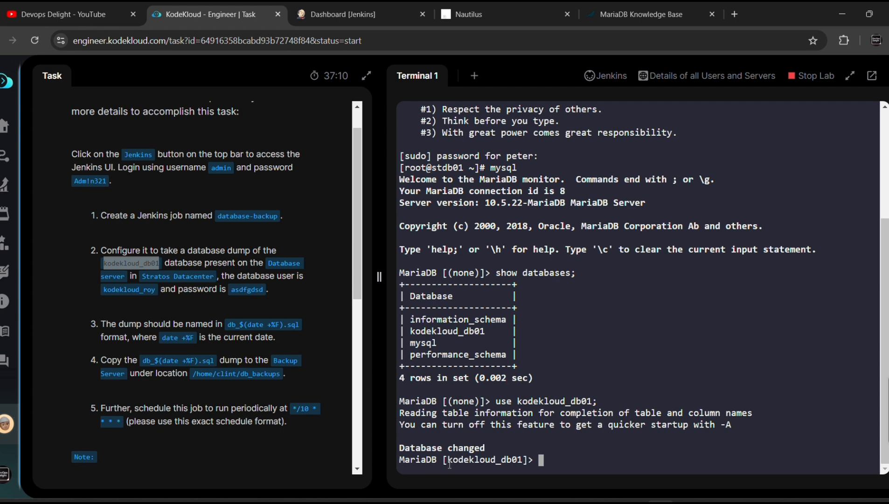
type("show tables")
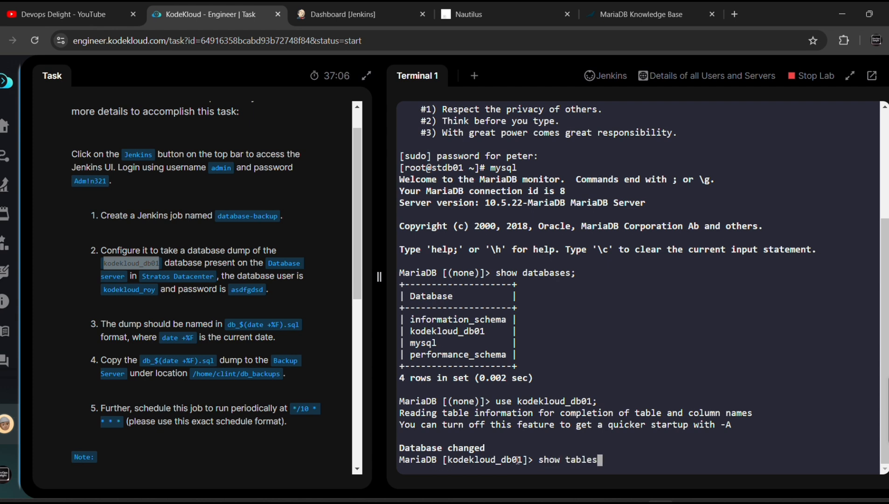
type(";")
key("Return")
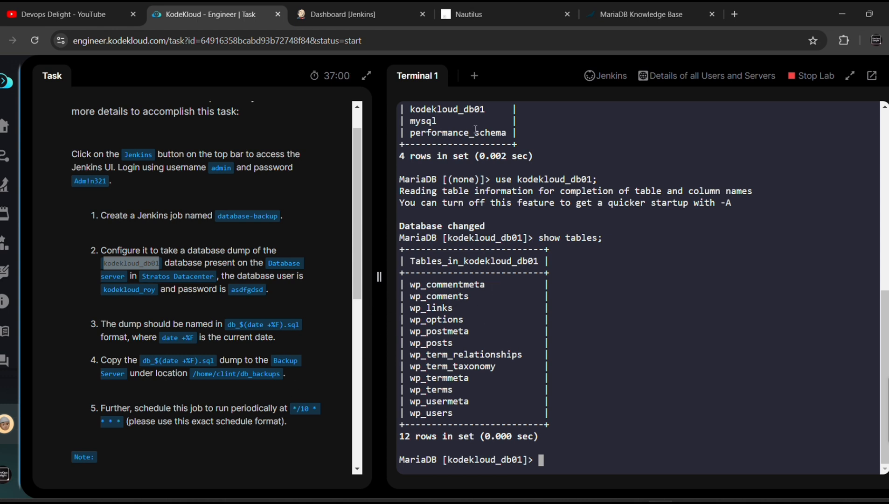
In a second terminal, SSH into stbkp01 as the backup server's user, accepting the host key
left_click(474, 75)
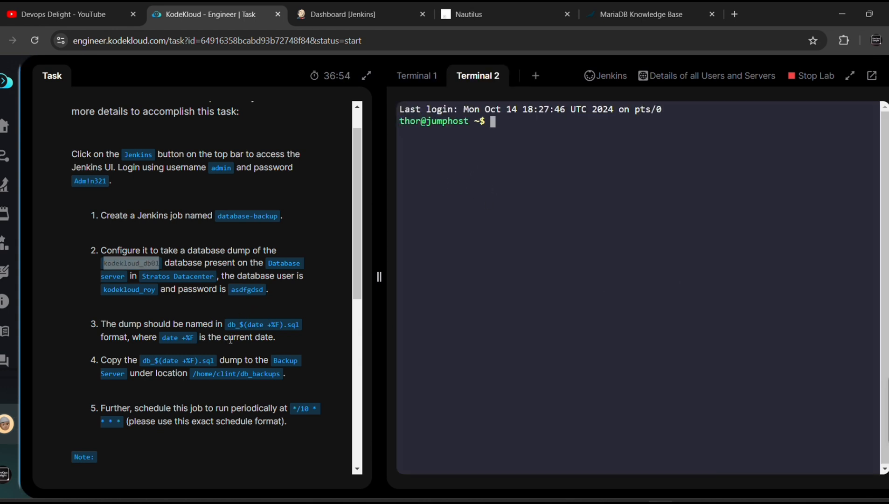
type("ssh")
left_click(549, 9)
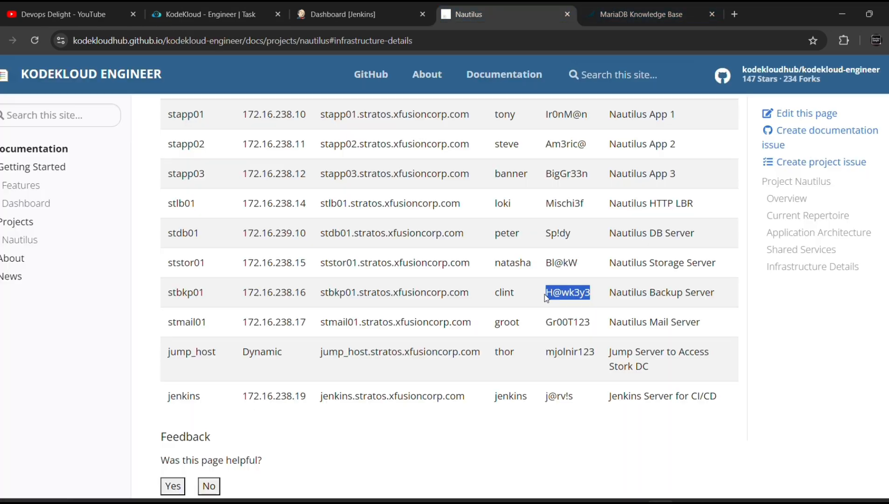
left_click(209, 10)
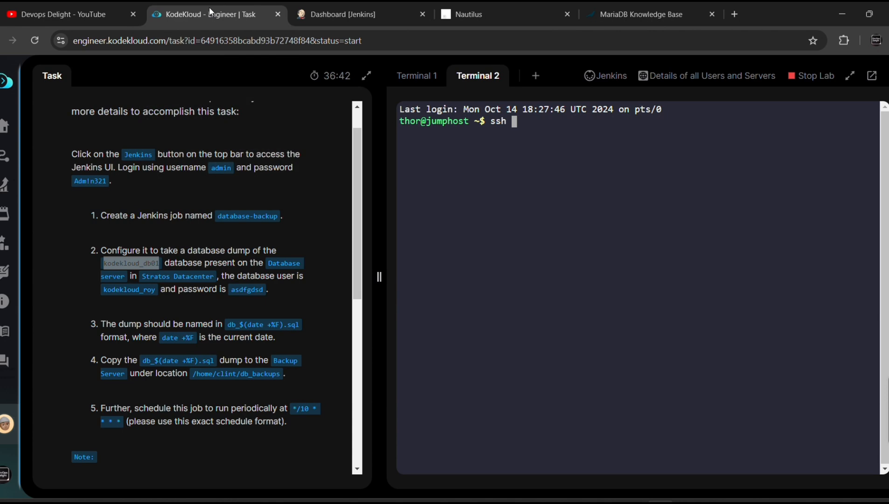
type("clint@")
left_click(549, 12)
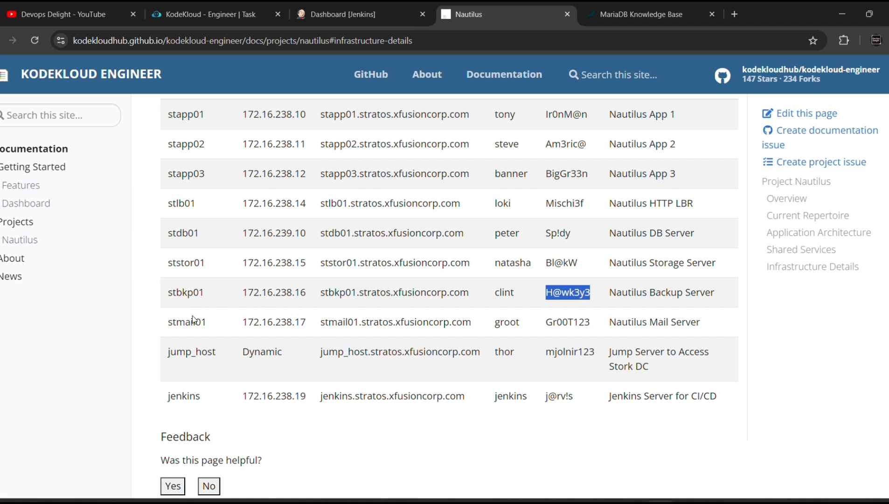
left_click(212, 4)
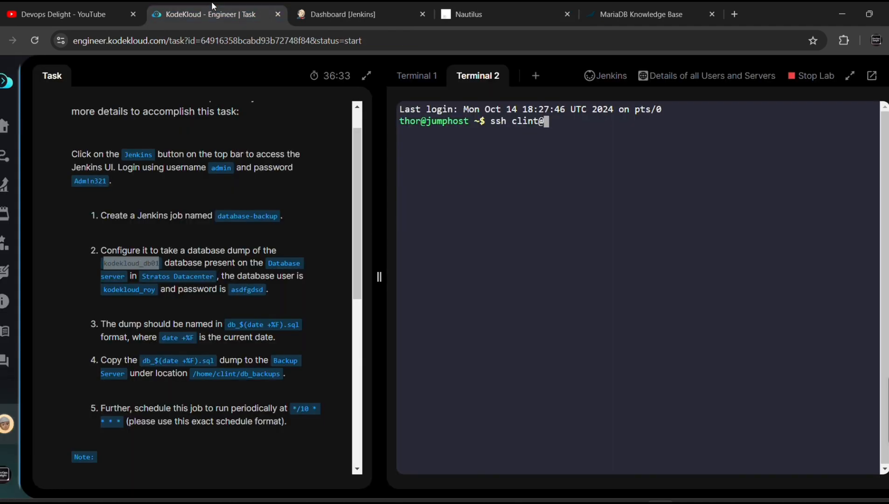
type("stbkp01")
key("Return")
type("yes")
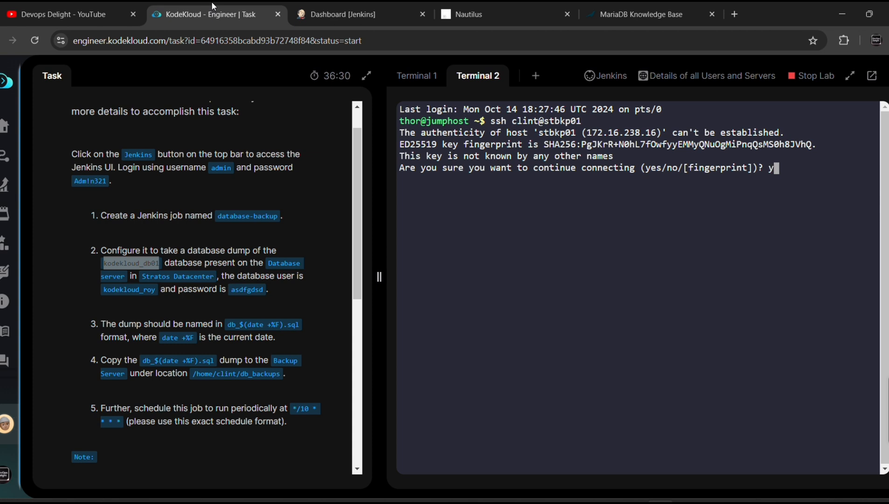
key("Return")
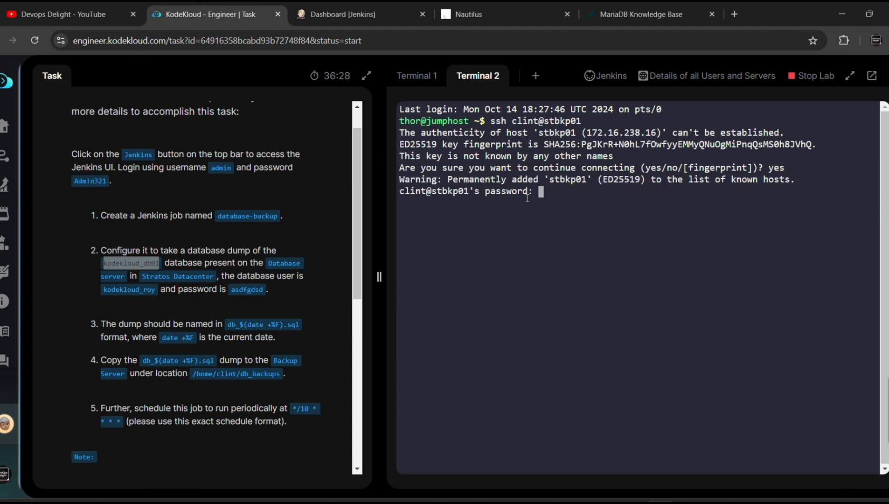
right_click(544, 199)
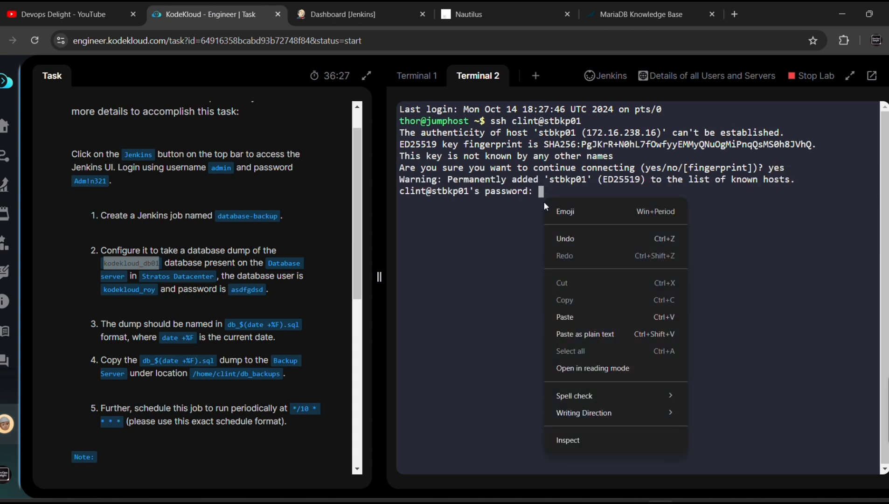
left_click(578, 317)
key("Return")
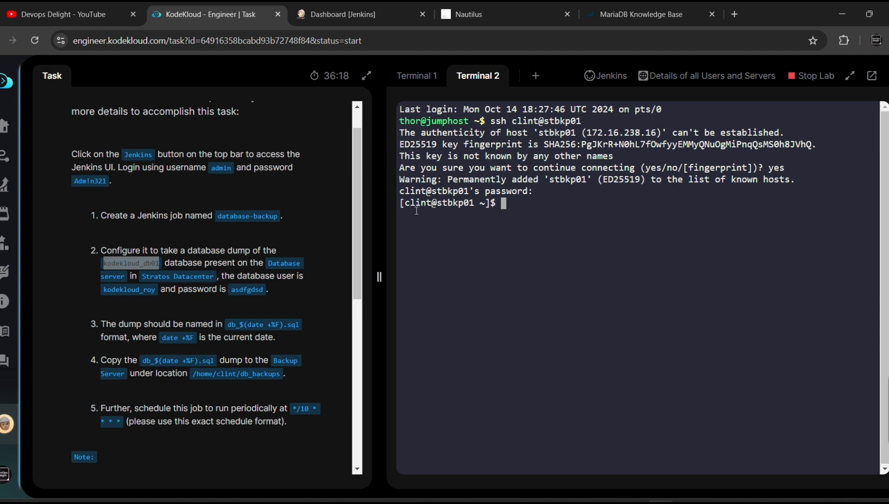
Change into /home/clint/db_backups and list it with 'ls -la', showing it empty
scroll(260, 319, "down", 1)
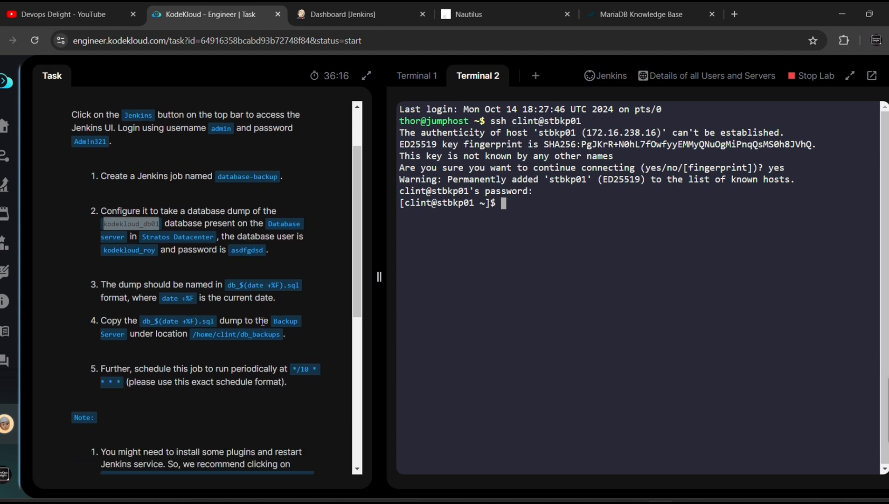
left_click_drag(193, 335, 282, 335)
key("ctrl+c")
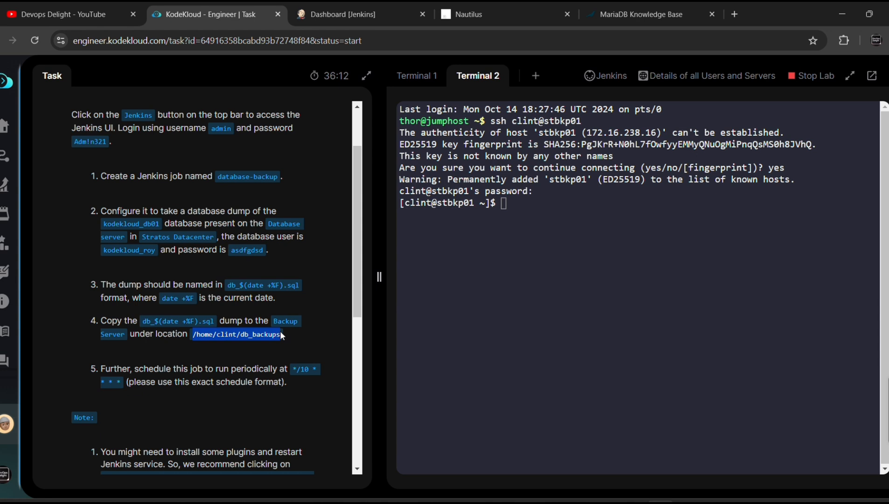
left_click(542, 291)
type("cd")
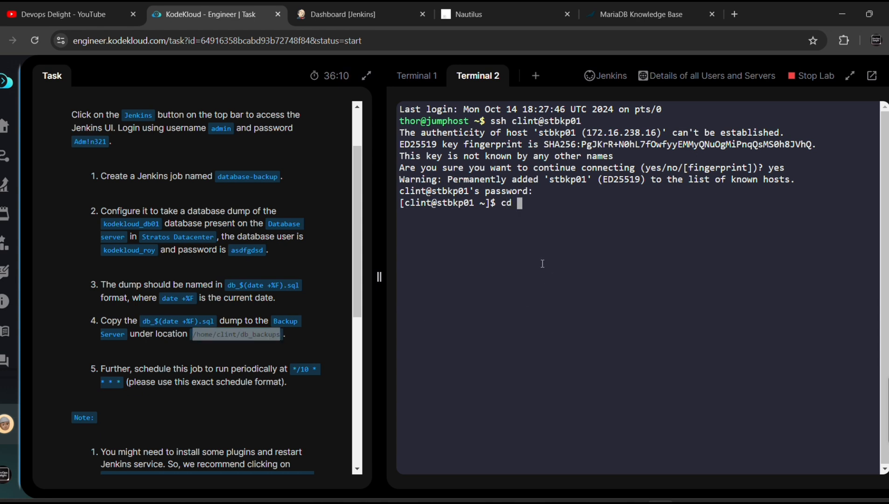
right_click(542, 263)
left_click(574, 126)
key("Return")
type("ls -la")
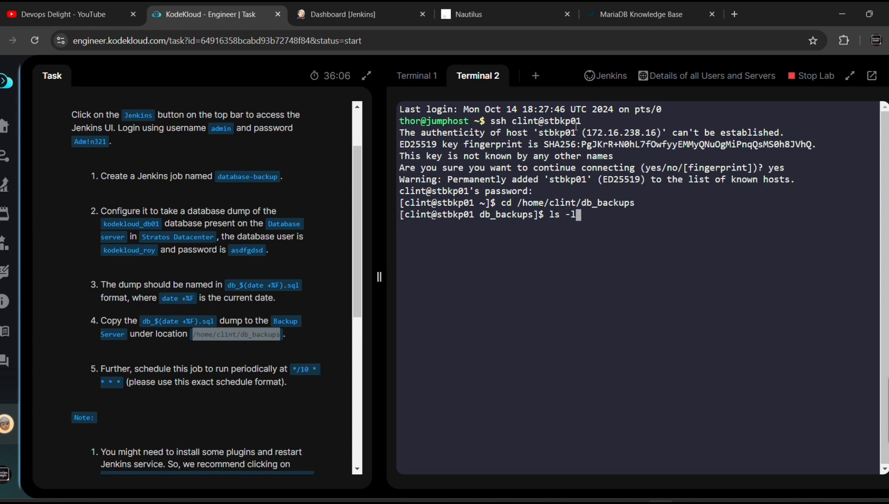
key("Return")
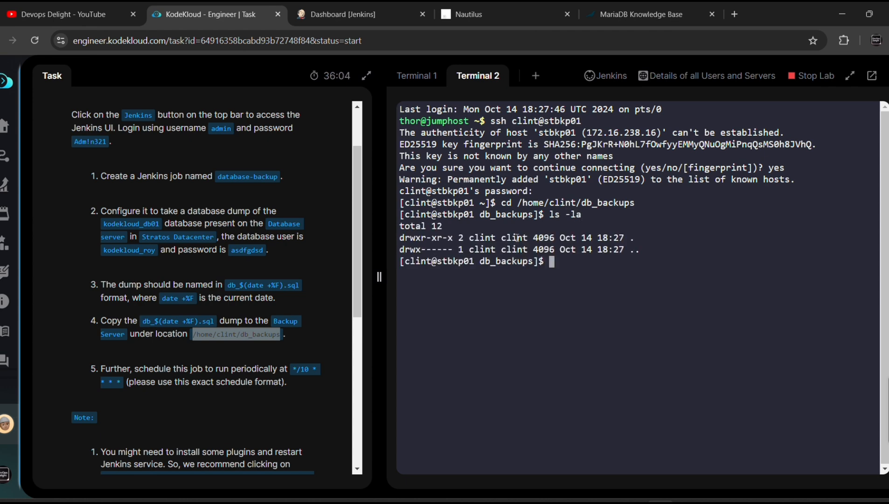
Add an 'Execute shell script on remote host using ssh' build step to database-backup's configuration
left_click(331, 16)
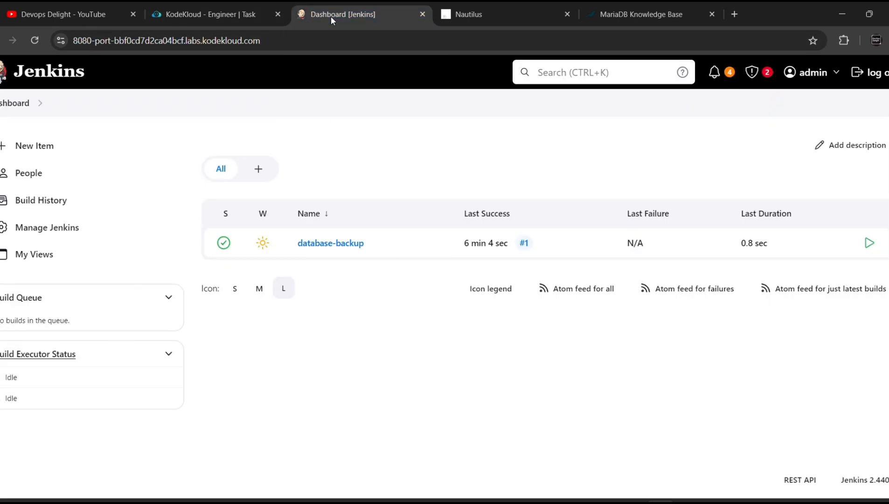
left_click(323, 250)
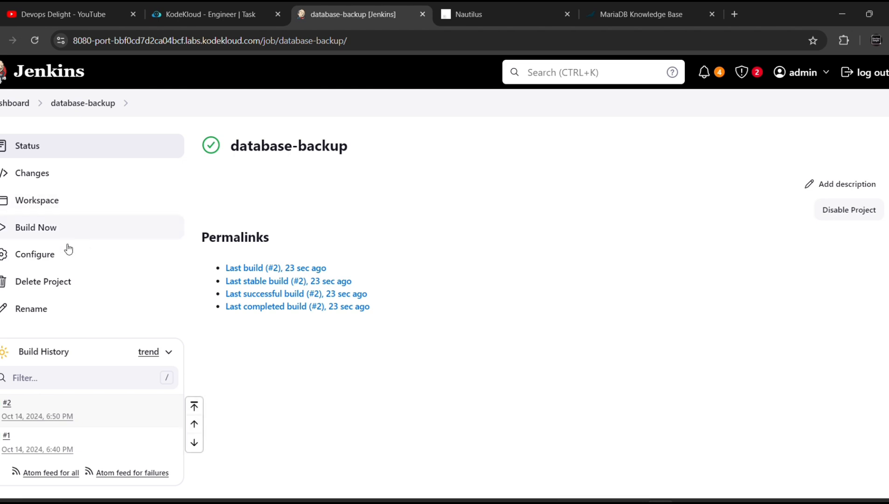
left_click(41, 260)
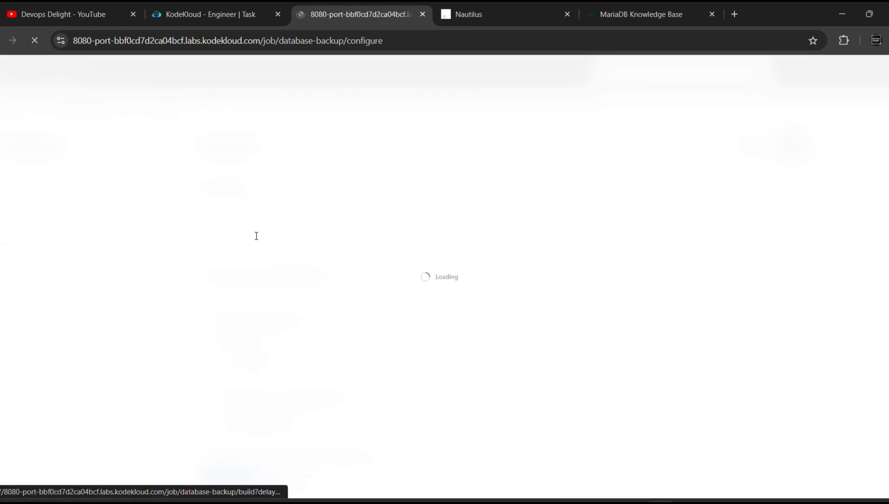
scroll(293, 289, "down", 8)
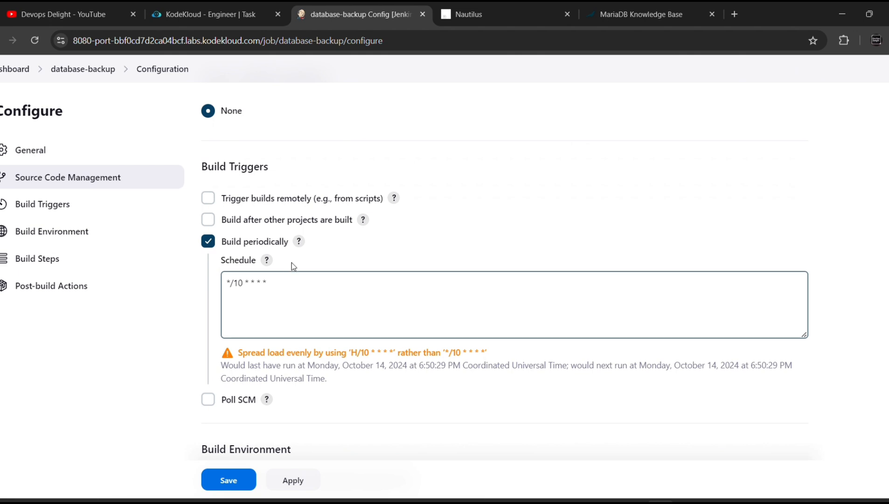
scroll(292, 264, "down", 5)
scroll(290, 268, "down", 1)
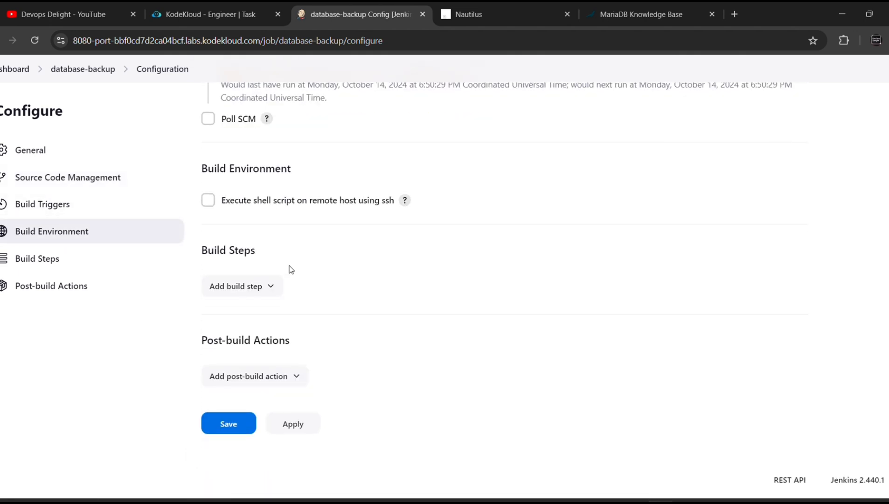
left_click(262, 288)
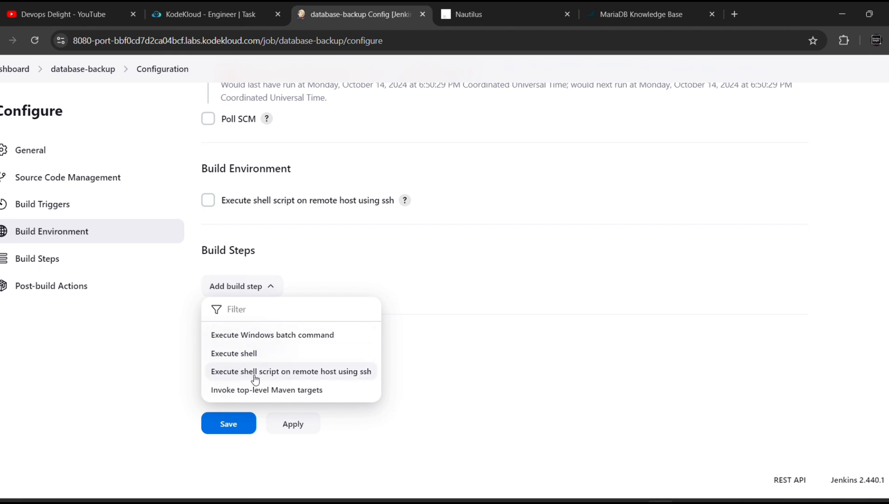
left_click(342, 374)
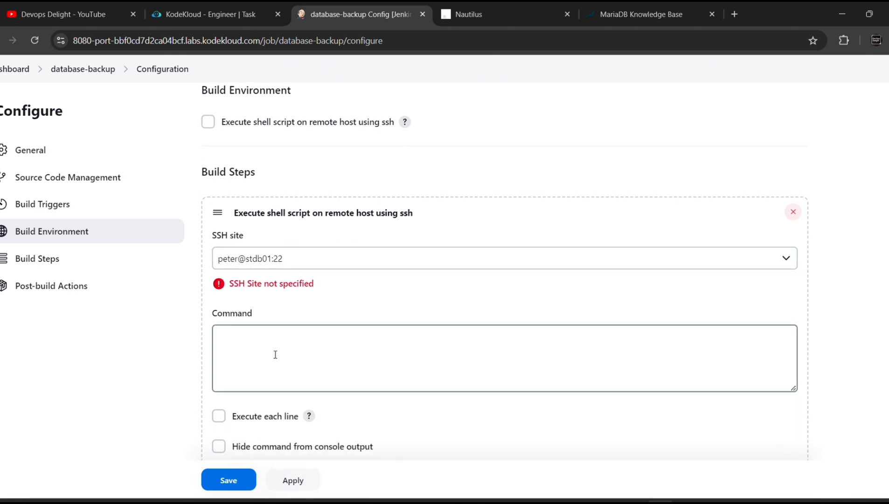
left_click(259, 349)
key("ctrl+shift+Tab")
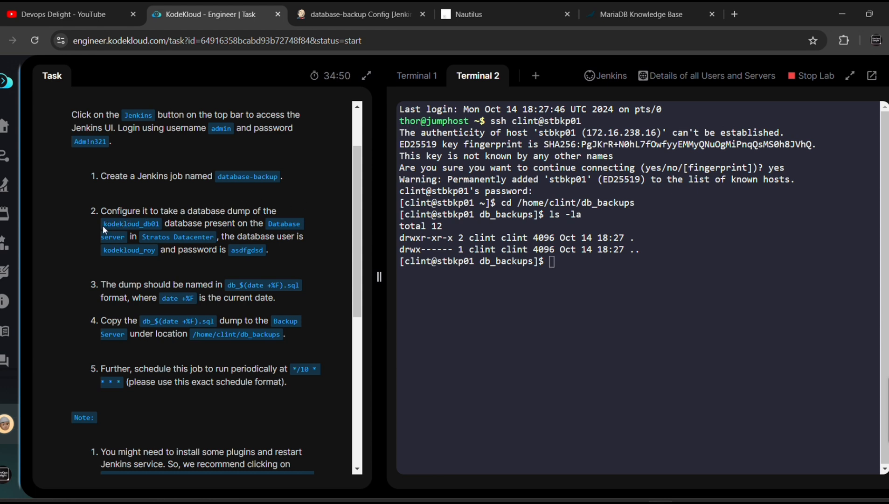
Type mysqldump into the remote SSH build step's Command box, removing the stray space
left_click_drag(102, 225, 149, 233)
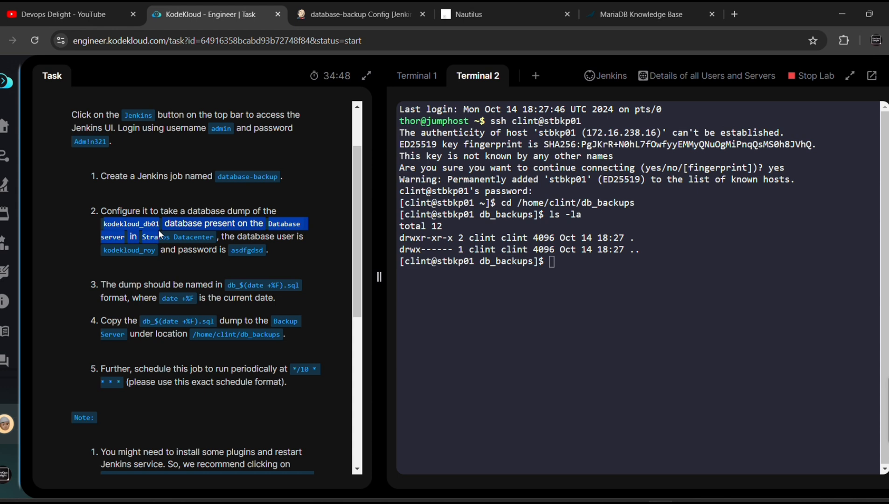
left_click(325, 262)
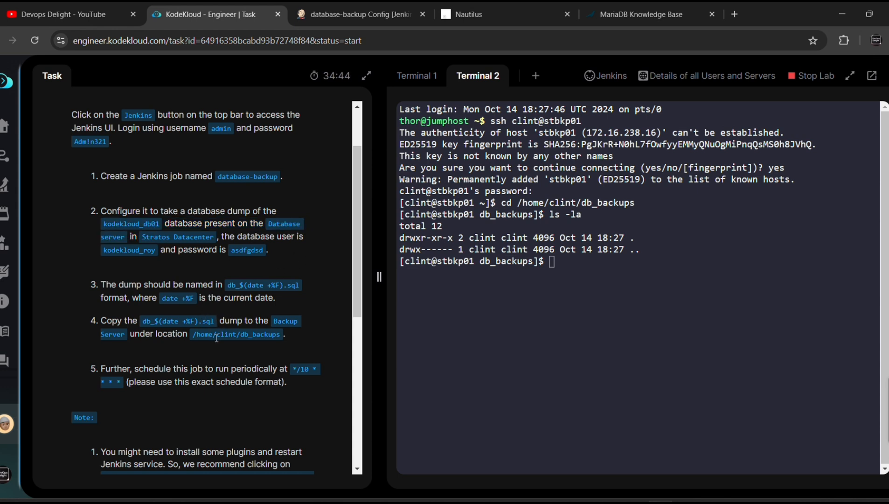
left_click_drag(192, 335, 261, 337)
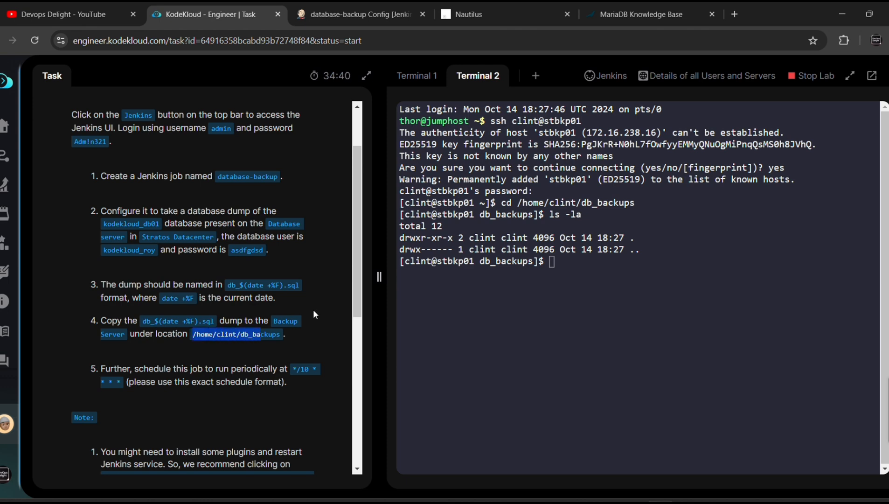
left_click(336, 9)
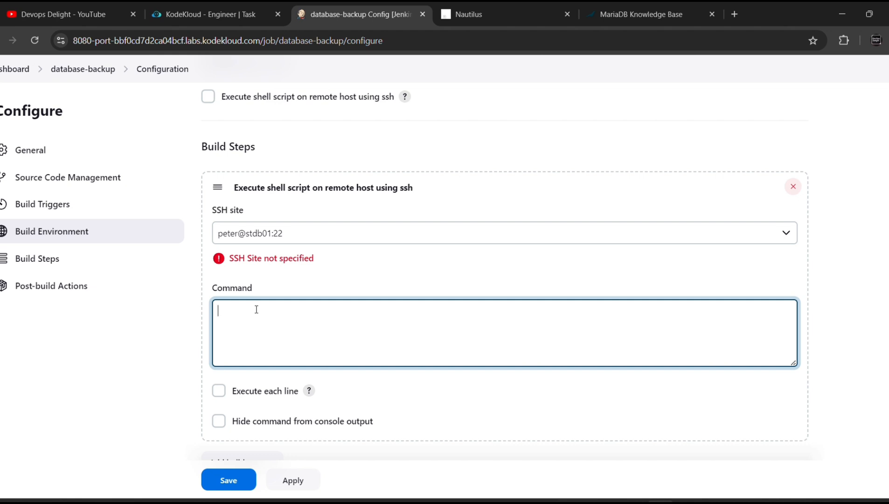
type("mysql dump")
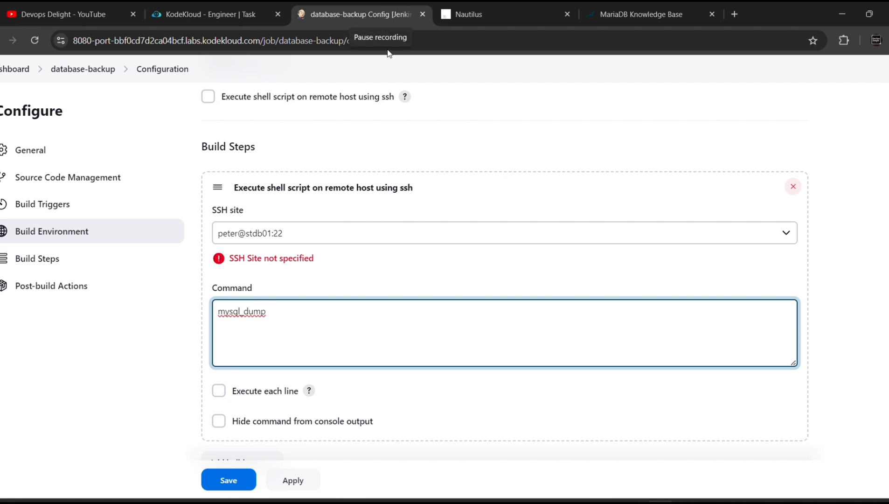
left_click(382, 21)
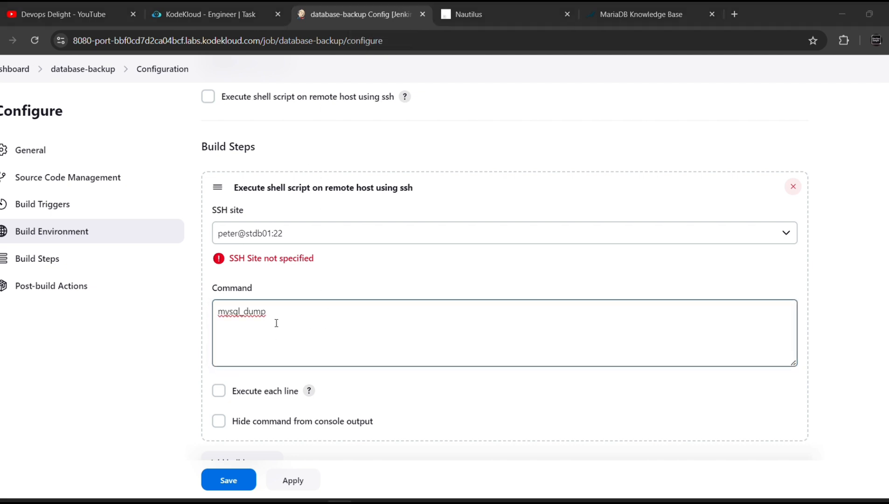
left_click(265, 312)
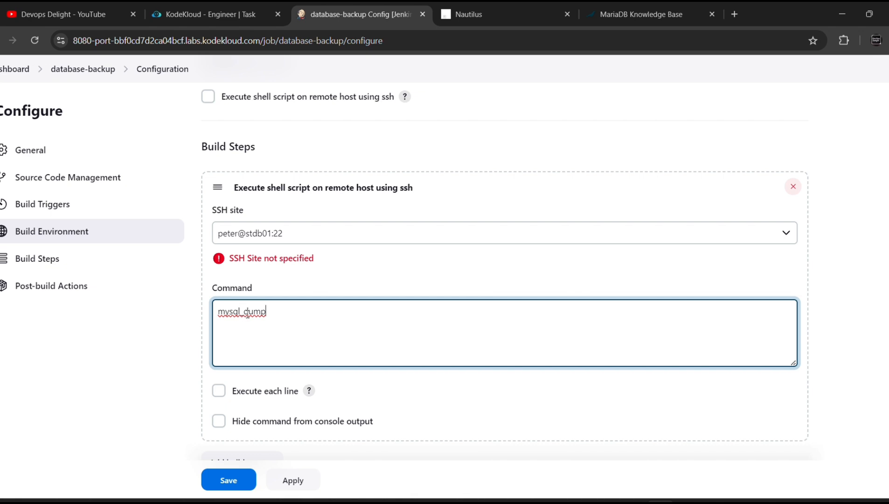
key("Delete")
left_click(284, 316)
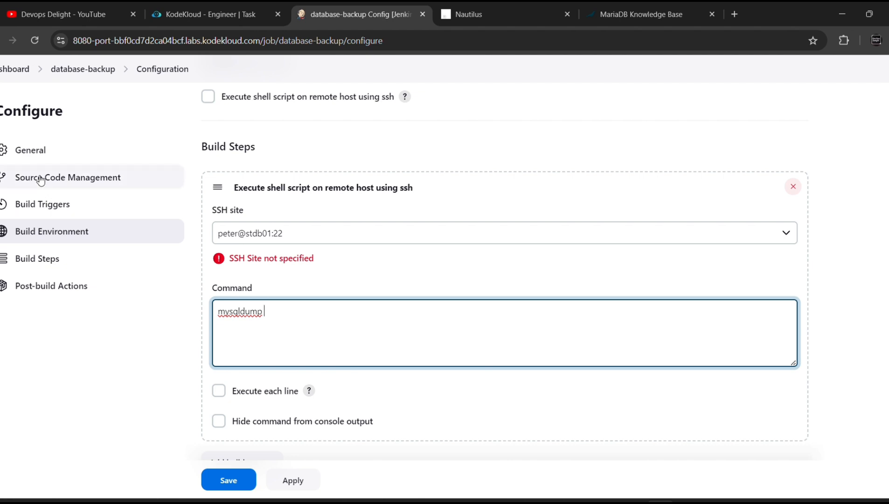
Add kodekloud_db01 and '-u' with the database user name to the command, followed by '-p'
left_click(190, 23)
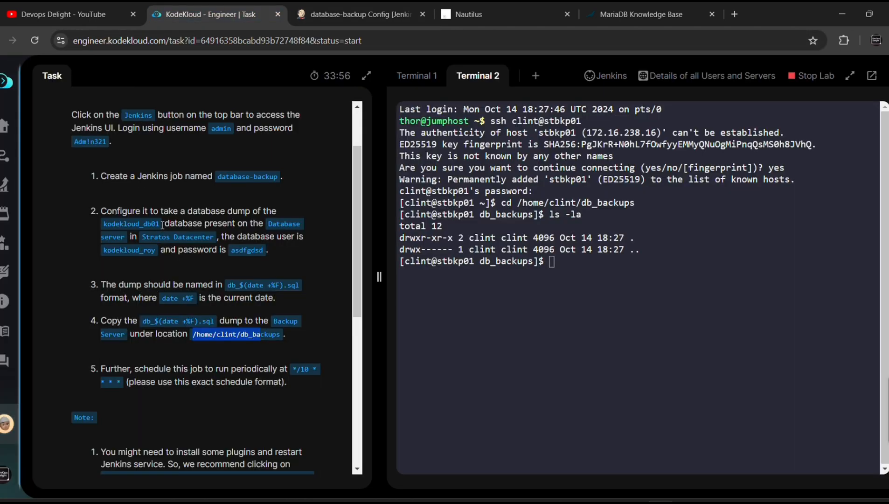
left_click_drag(159, 224, 103, 223)
key("ctrl+c")
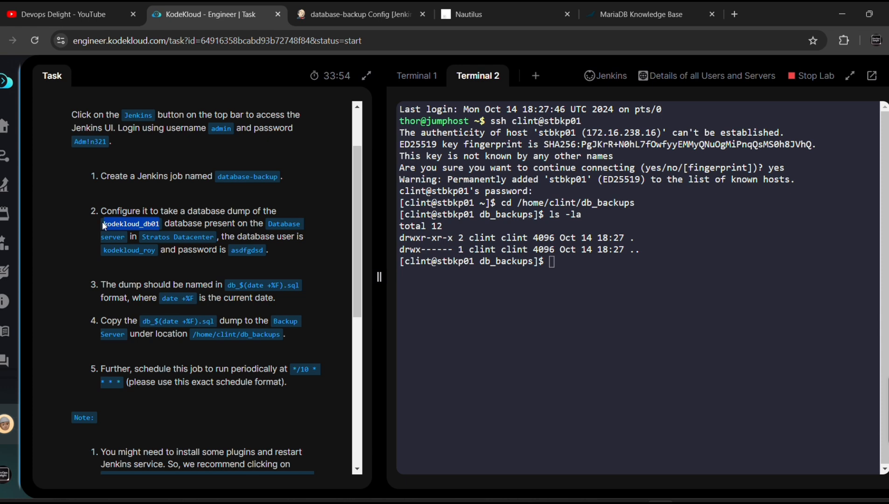
left_click(324, 15)
key("ctrl+v")
type("-u")
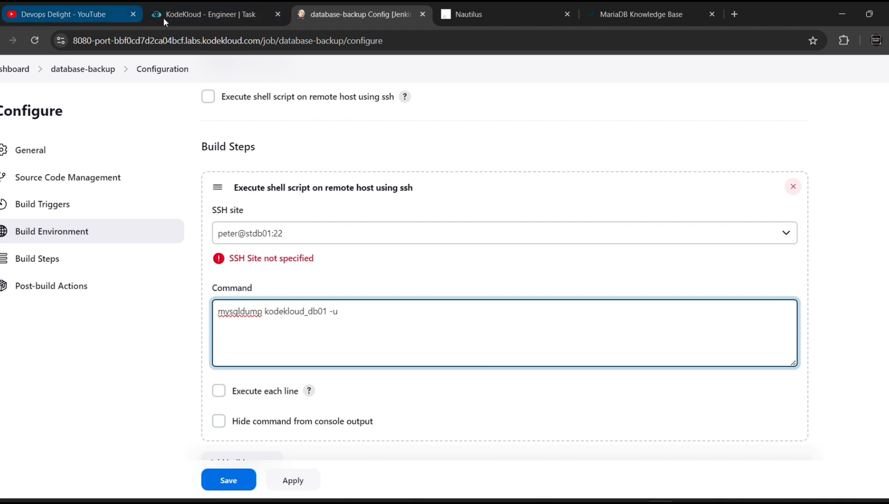
left_click(184, 15)
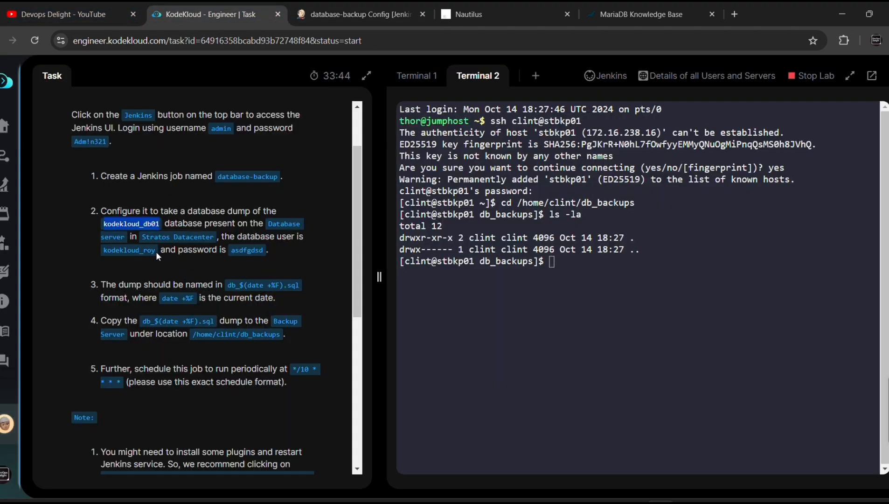
left_click_drag(156, 251, 103, 257)
key("ctrl+c")
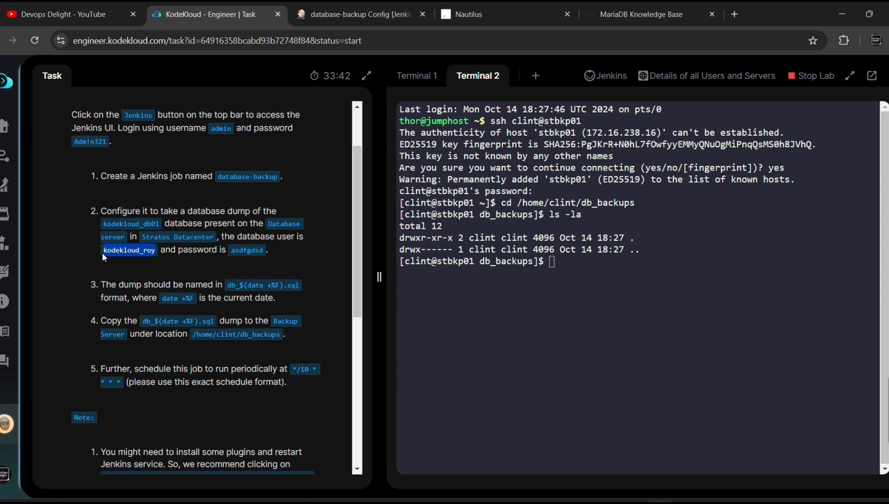
left_click(337, 13)
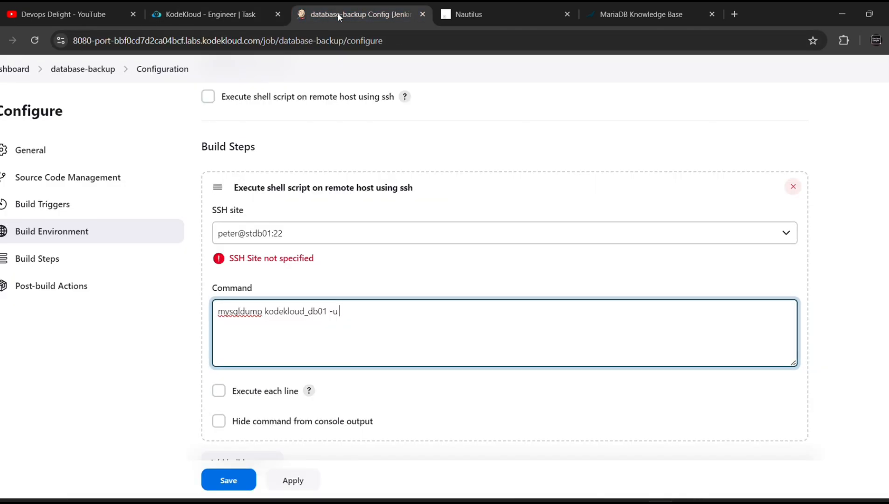
key("ctrl+v")
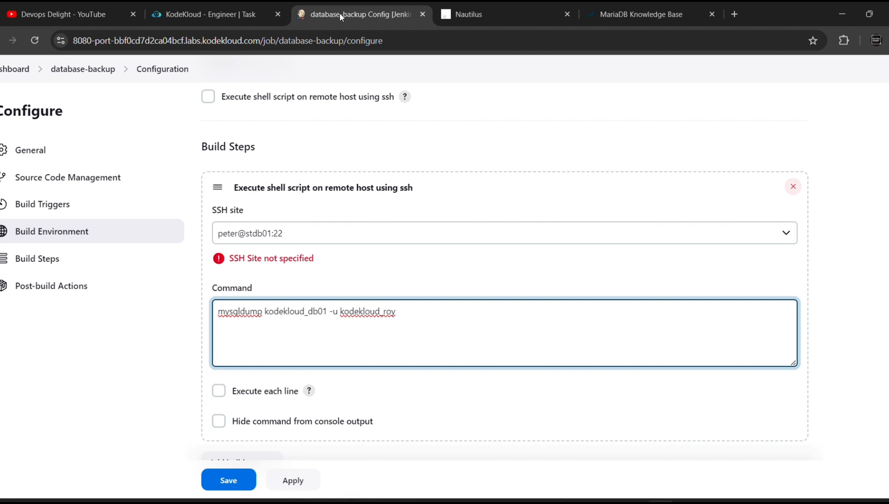
type("-p")
Finish the command with the database password and redirect output to db_$(date +%F).sql
left_click(208, 14)
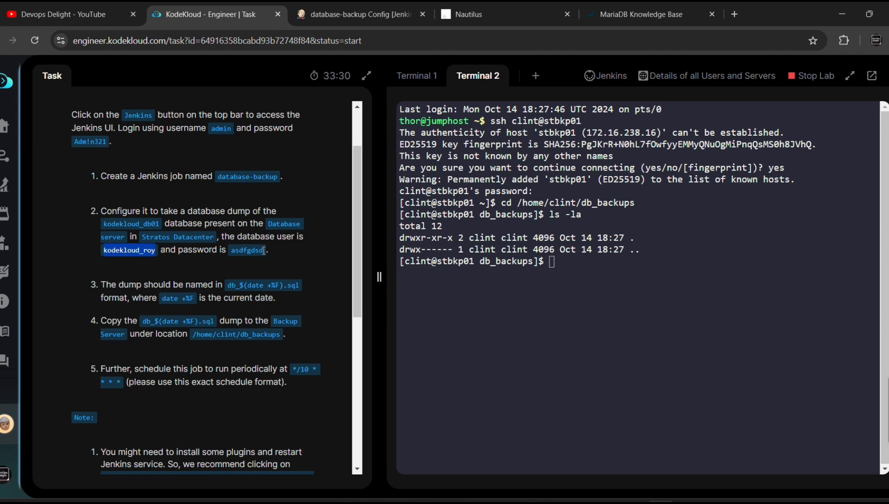
left_click_drag(264, 250, 231, 256)
key("ctrl+c")
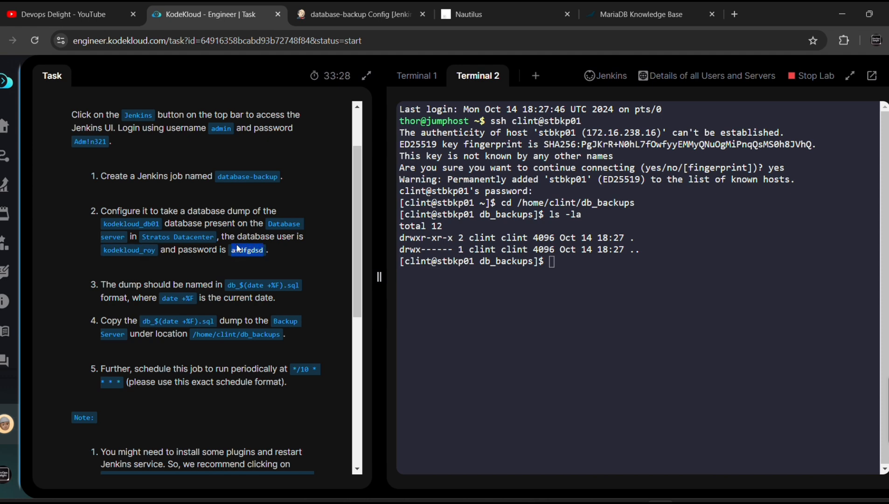
left_click(343, 7)
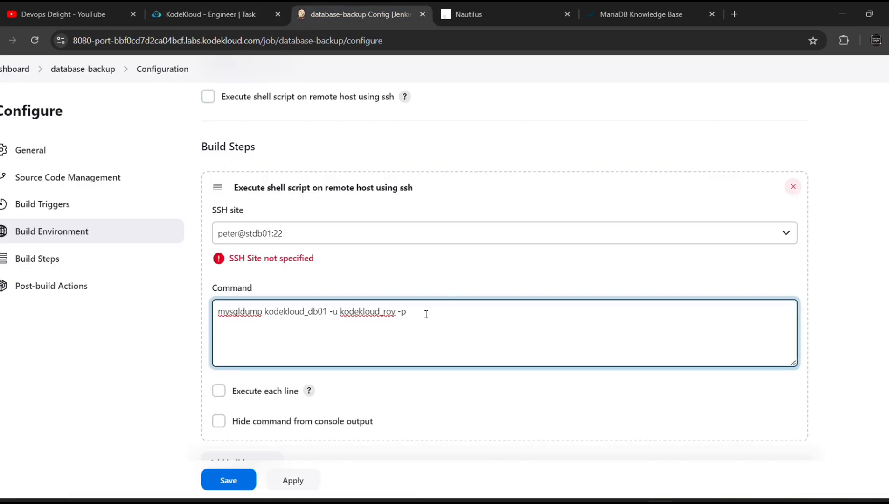
key("ctrl+v")
left_click(230, 16)
left_click(293, 259)
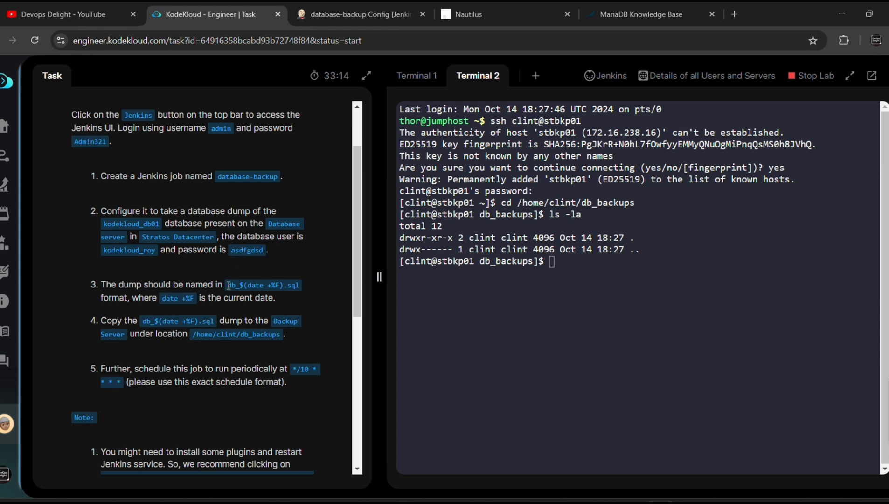
left_click_drag(228, 285, 300, 285)
key("ctrl+c")
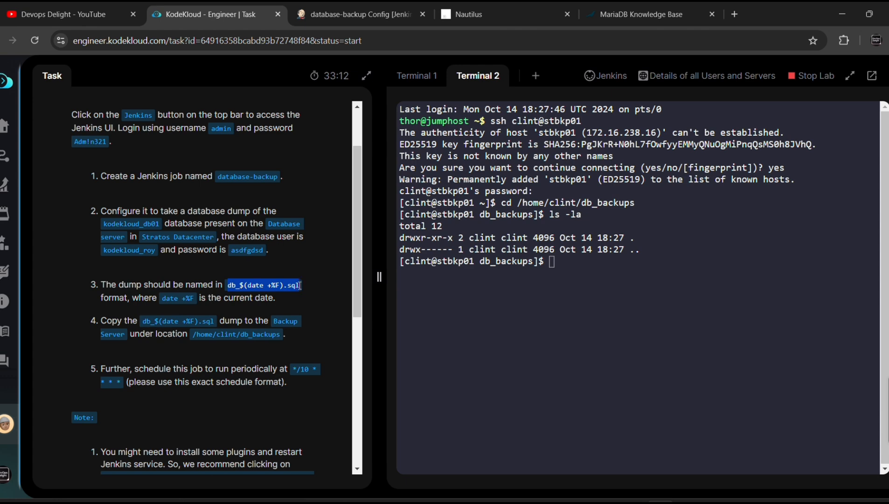
left_click(330, 12)
key("ctrl+v")
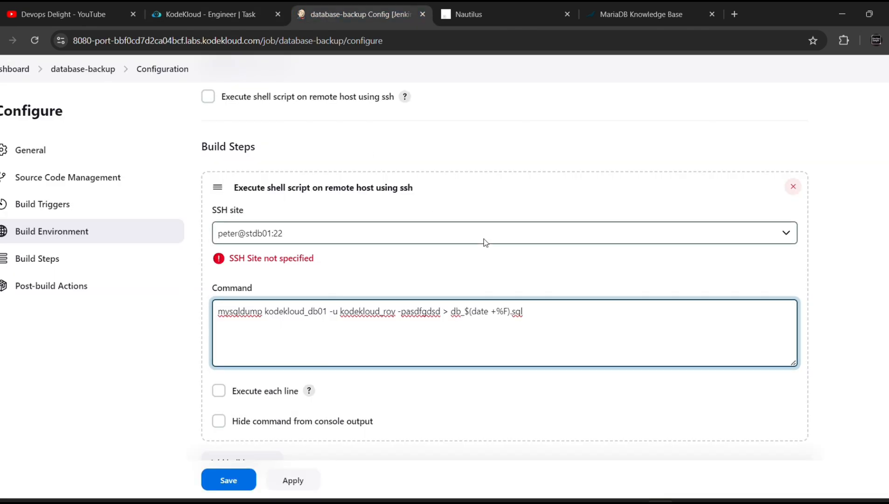
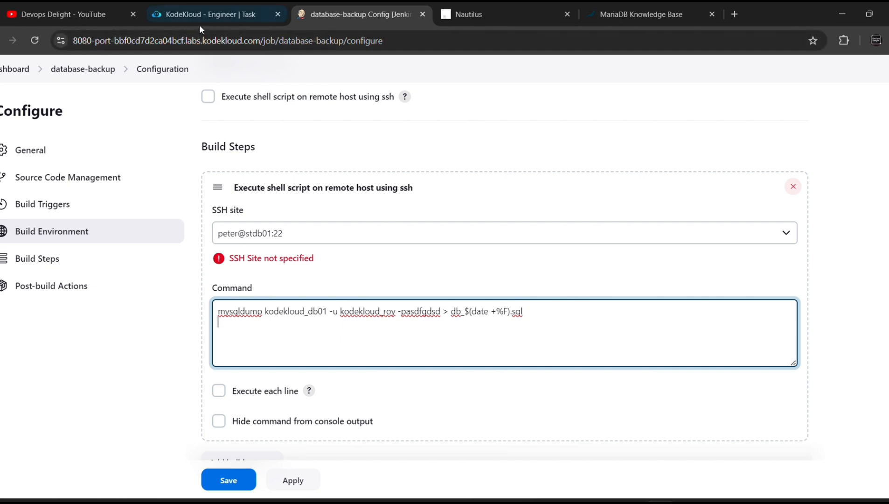
Recheck the task instructions, then start a second command line with 'sshpass -p'
left_click(212, 14)
scroll(188, 271, "down", 1)
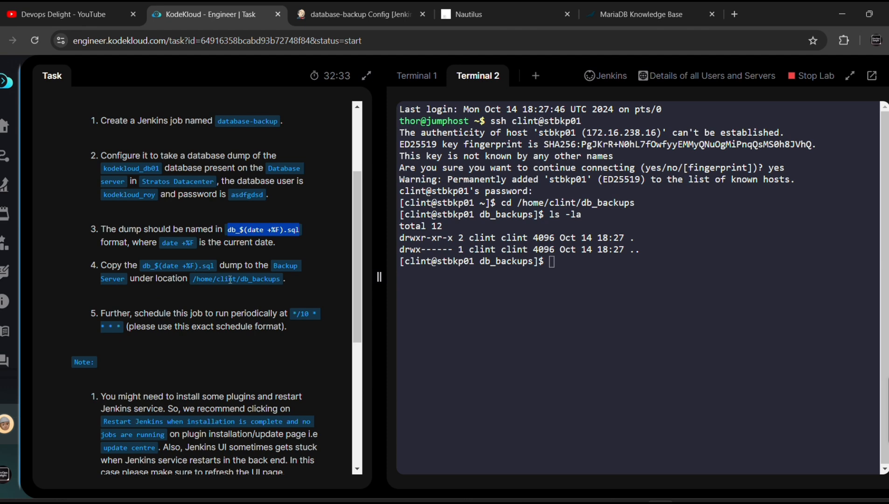
left_click(337, 17)
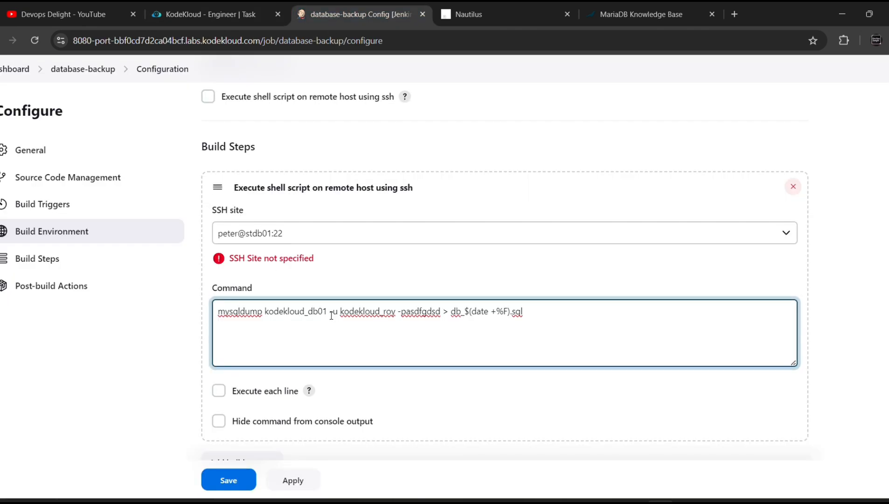
left_click(212, 15)
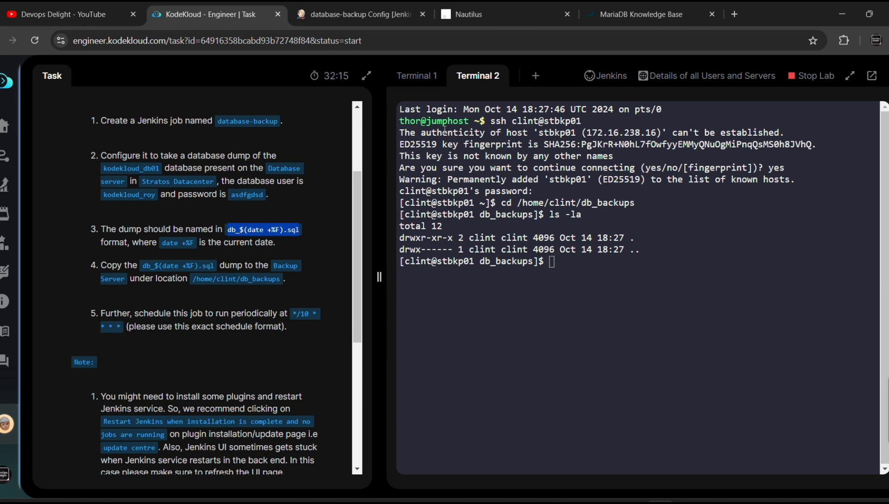
left_click(332, 15)
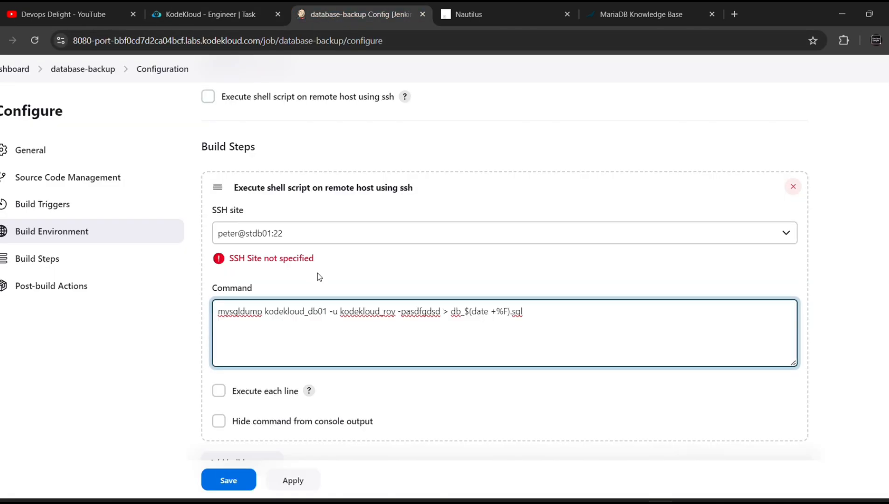
key("Return")
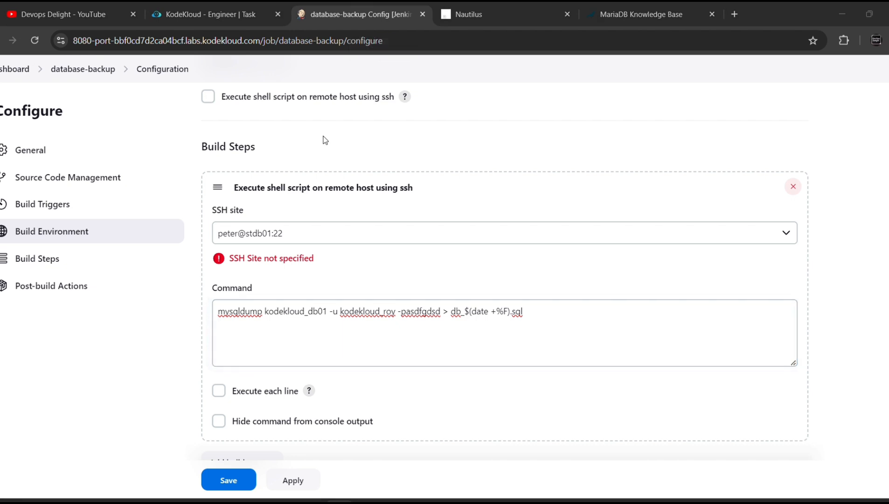
type("sshpass -p")
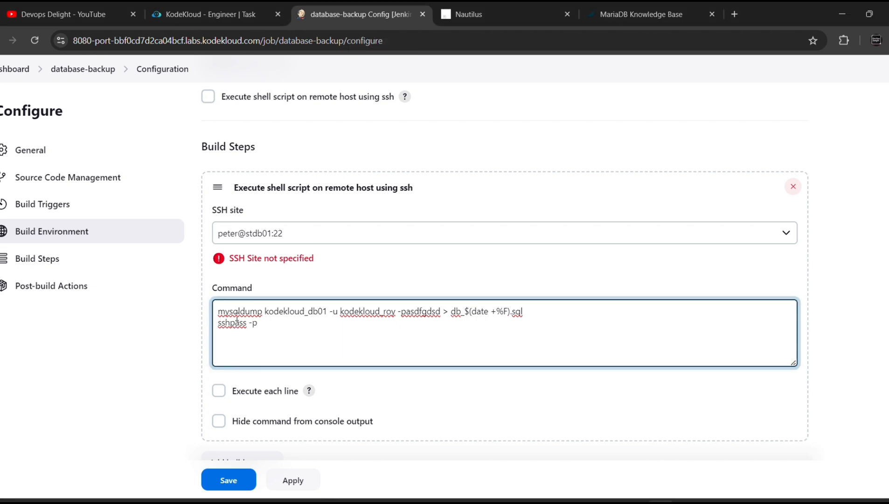
Copy the backup server's password from the Nautilus table and paste it in quotes after sshpass -p
left_click(177, 19)
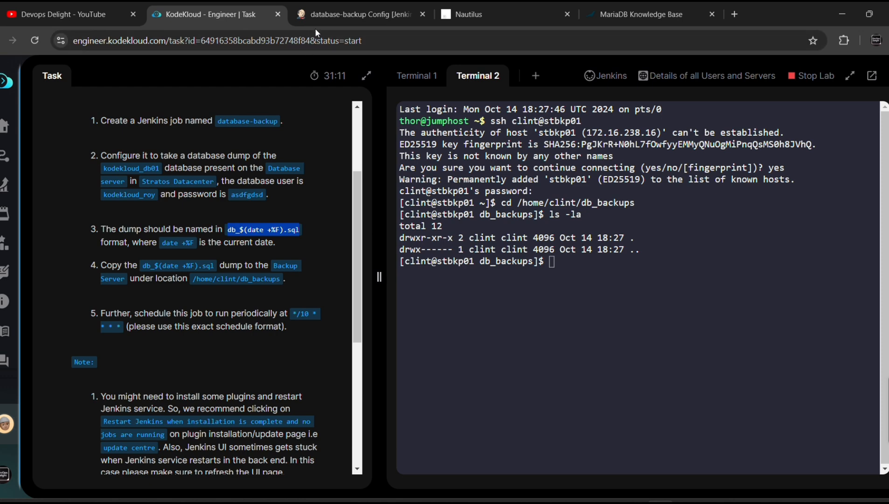
left_click(532, 9)
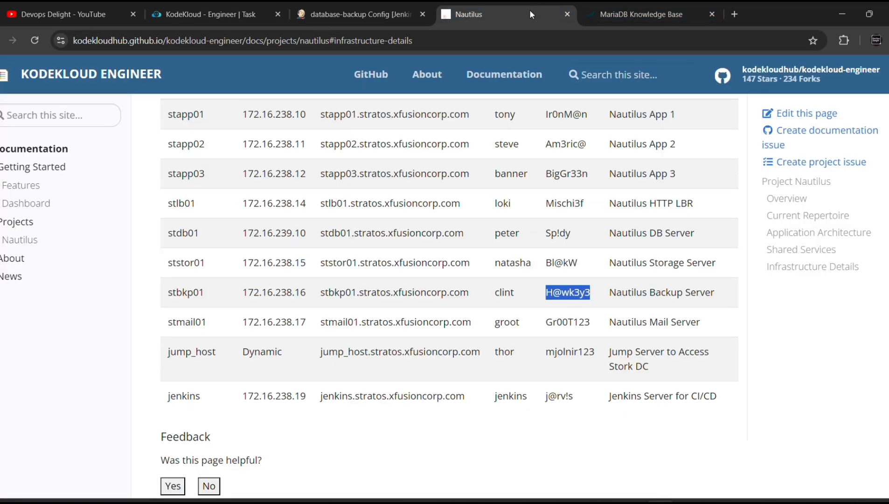
left_click(597, 293)
left_click_drag(597, 296, 547, 299)
key("ctrl+c")
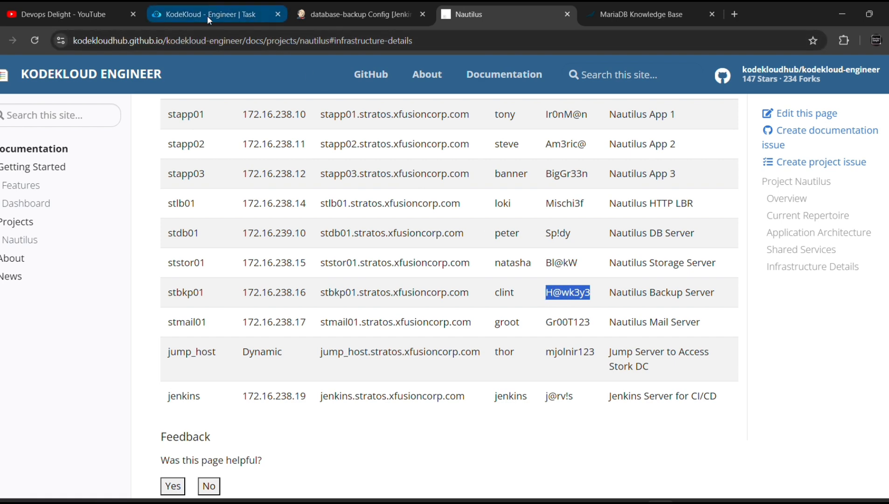
left_click(235, 16)
left_click(360, 14)
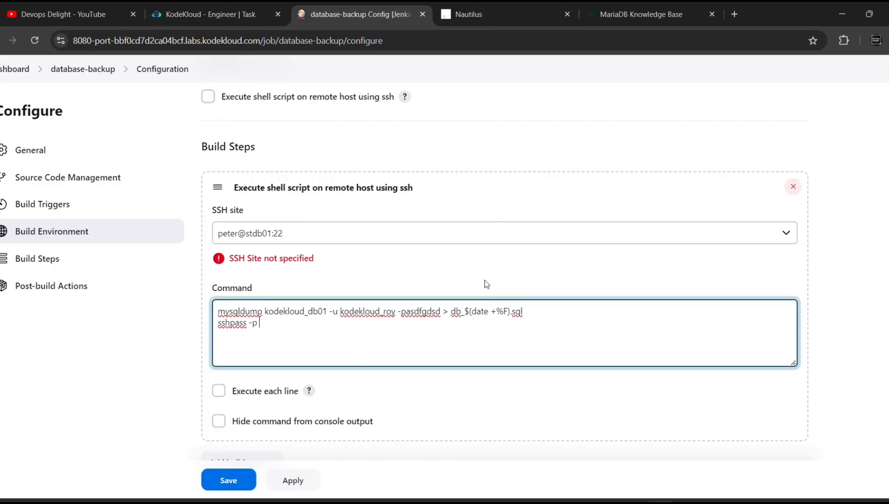
type("\"")
key("ctrl+v")
Continue the line with 'scp -p -o StrictHostKeyChecking=no', fixing the misspelled option
type("scp -p")
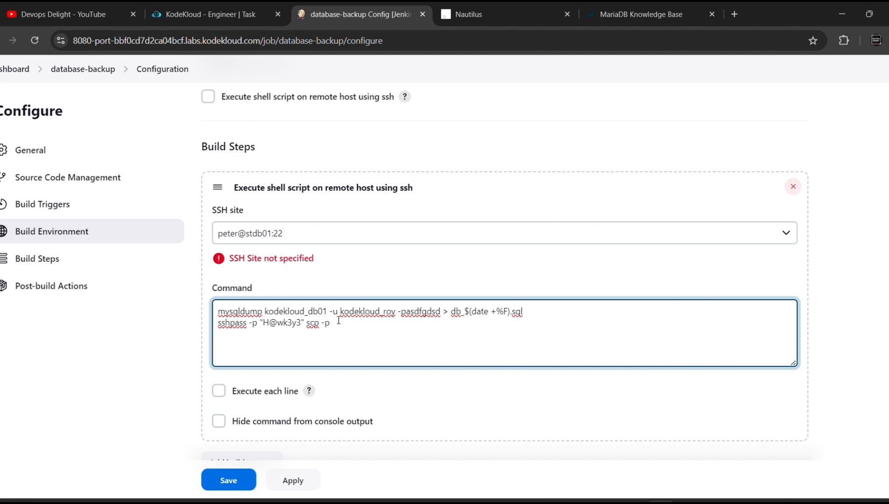
type(" -o HostKeyChekcin")
key("BackSpace")
key("BackSpace")
key("BackSpace")
type("cking")
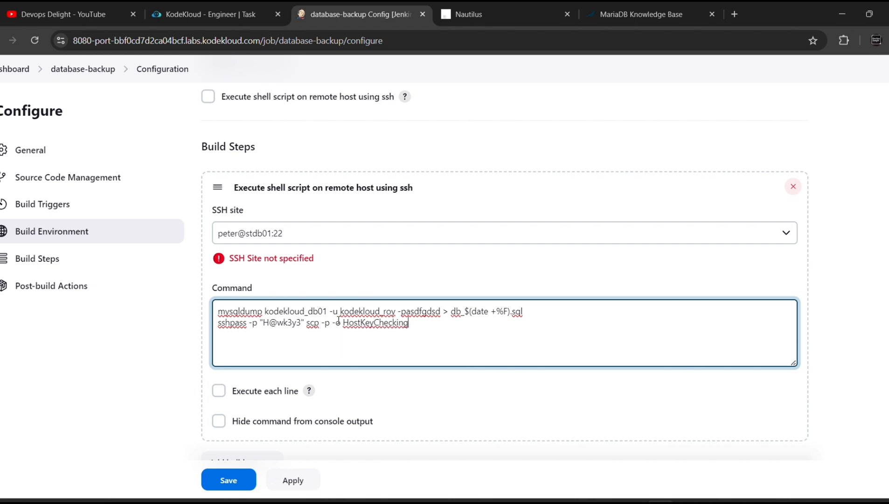
type("=no")
key("Left")
key("Left")
key("Left")
key("Left")
key("Left")
key("Left")
key("Left")
key("Left")
key("Left")
key("Left")
key("Left")
key("Left")
key("Left")
key("Left")
key("Left")
key("Left")
type("Stric")
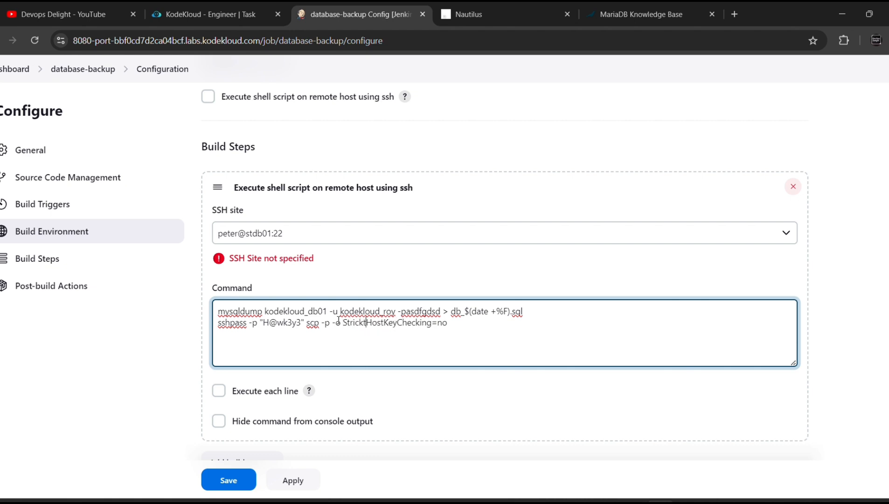
type("t")
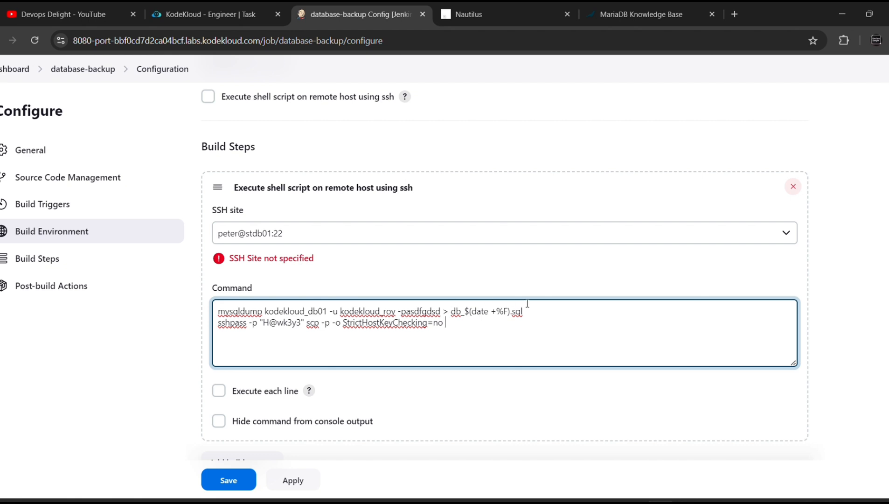
Add the source file db_$(date +%F).sql and the destination clint@stbkp01 to the scp line
left_click_drag(527, 311, 453, 312)
key("ctrl+c")
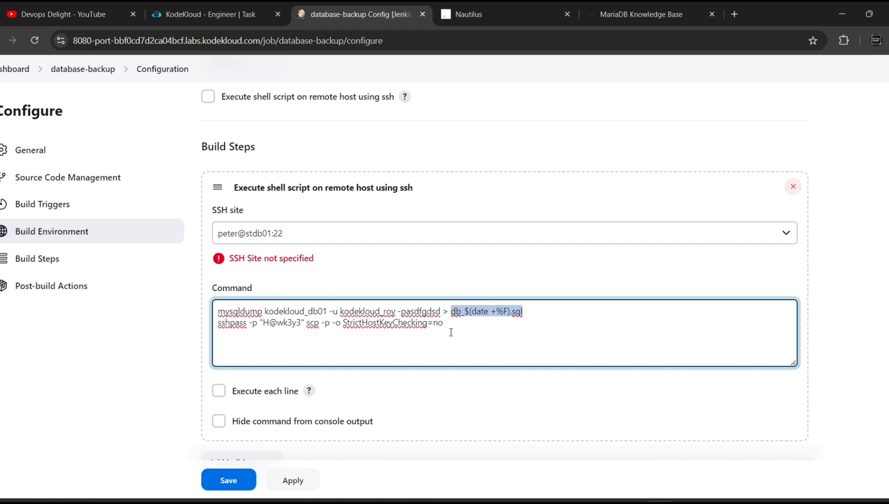
left_click(458, 327)
key("ctrl+v")
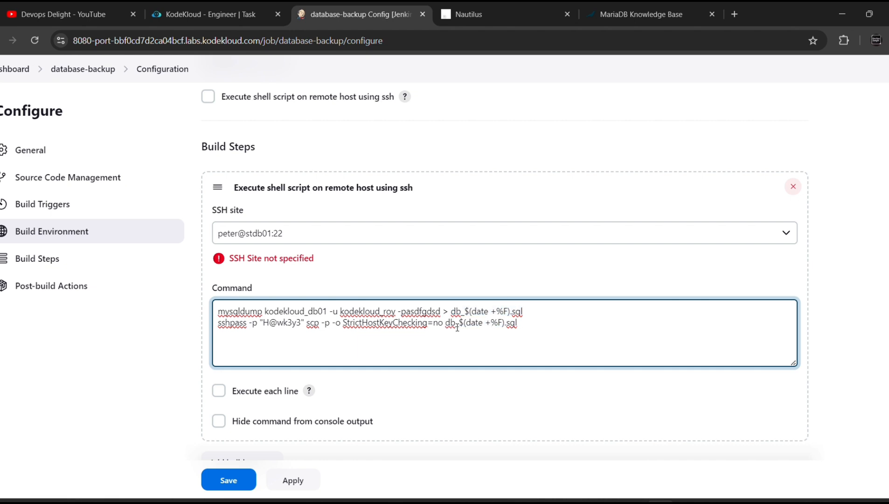
type("clint@")
left_click(534, 8)
left_click_drag(209, 299, 167, 299)
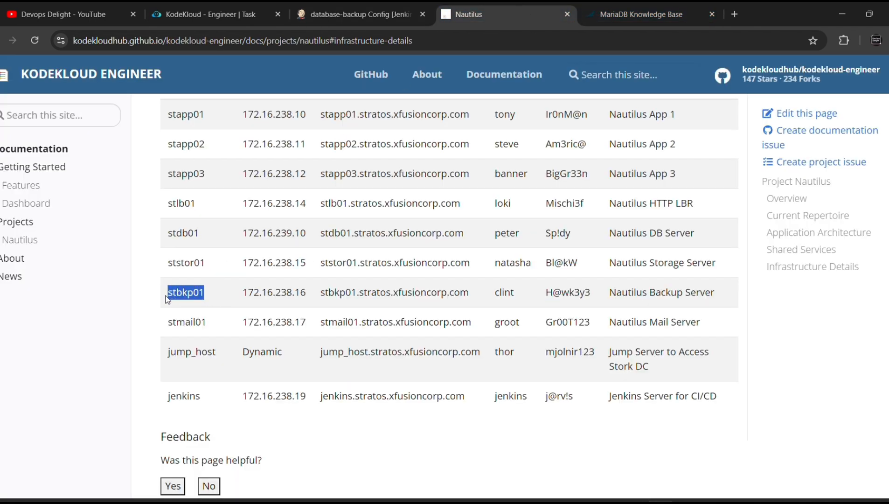
left_click(325, 7)
key("ctrl+v")
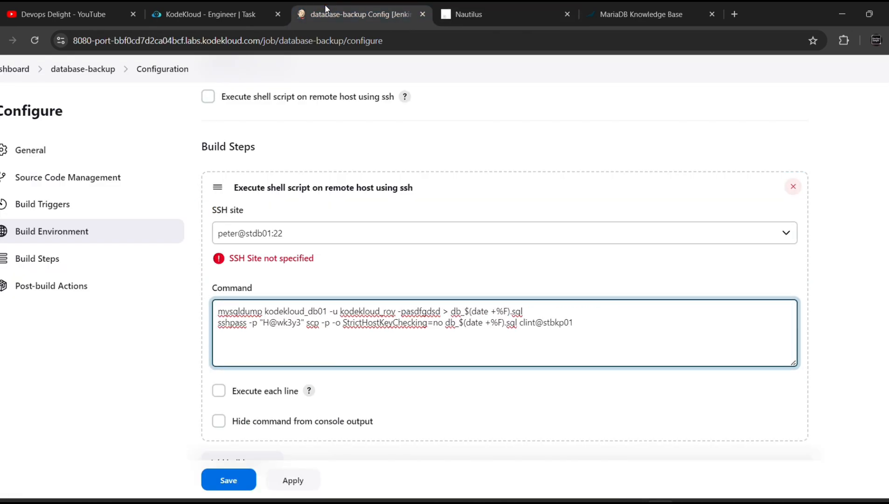
Complete the destination with the backup path :/home/clint/db_backups
type(":/home/")
left_click(187, 18)
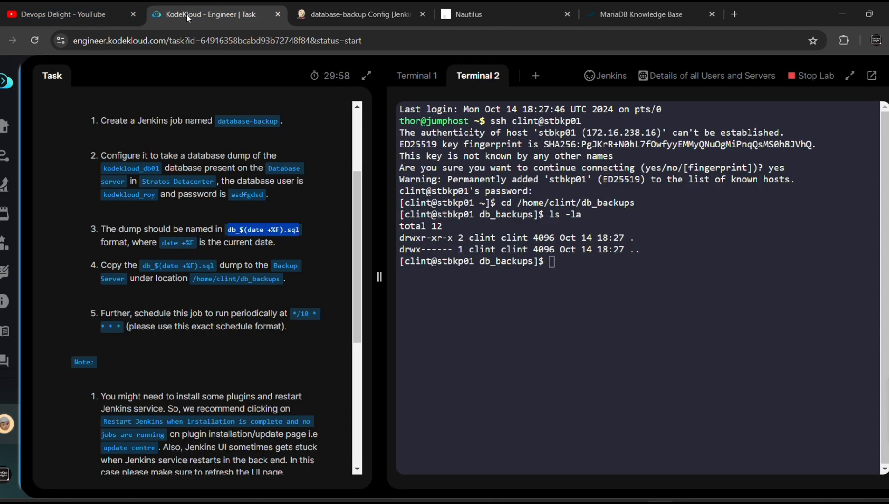
left_click_drag(279, 278, 202, 283)
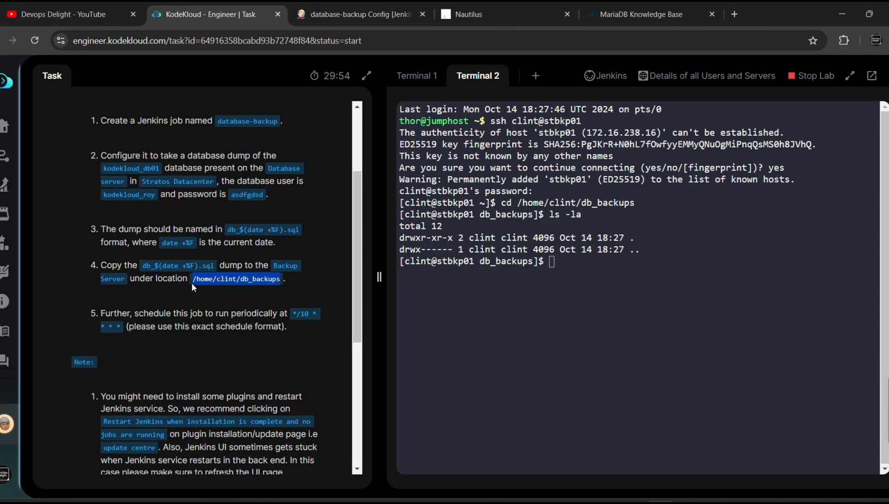
left_click(662, 333)
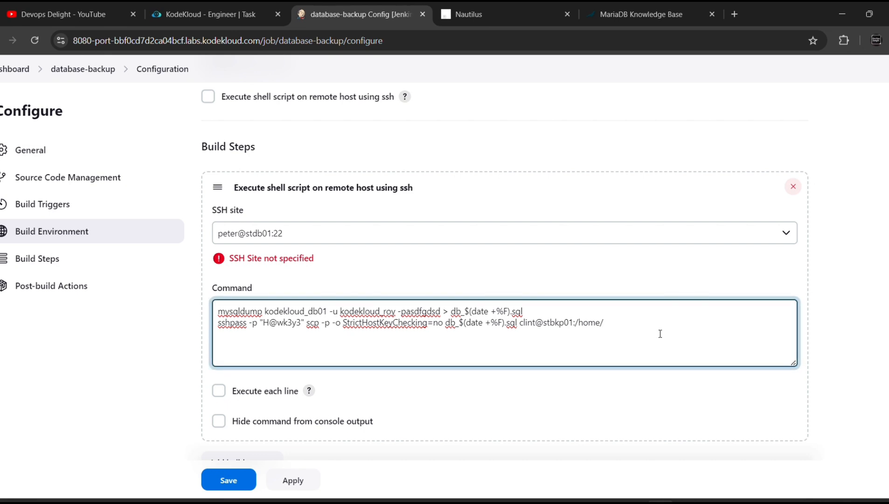
key("BackSpace")
key("BackSpace")
key("BackSpace")
key("BackSpace")
key("BackSpace")
key("ctrl+v")
left_click(379, 25)
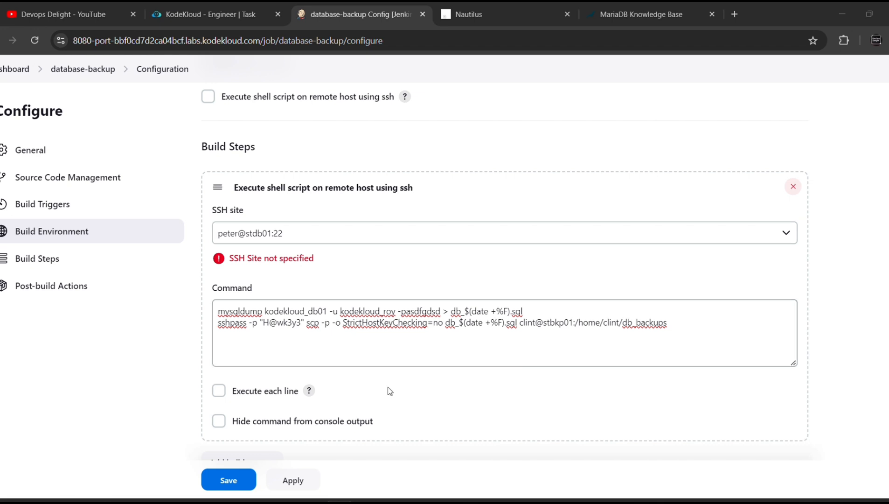
scroll(387, 388, "down", 1)
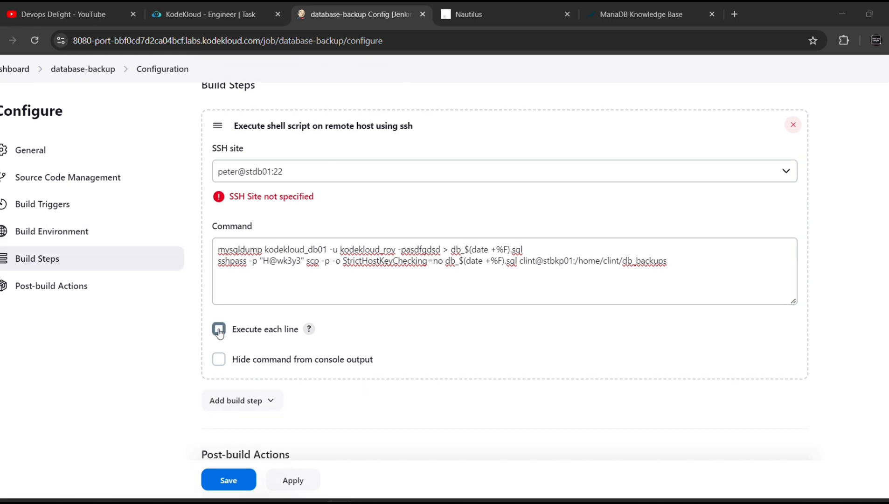
Save the database-backup job configuration and trigger build #3 with Build Now
left_click(354, 260)
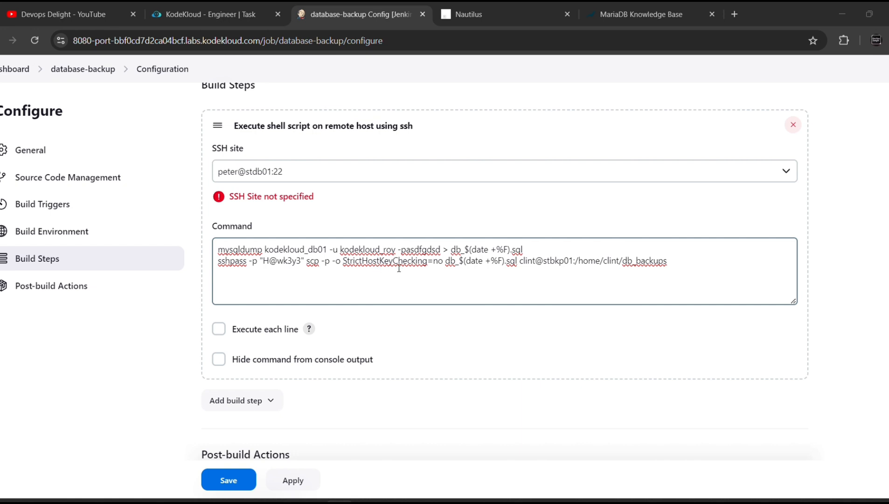
left_click(376, 317)
scroll(376, 317, "down", 2)
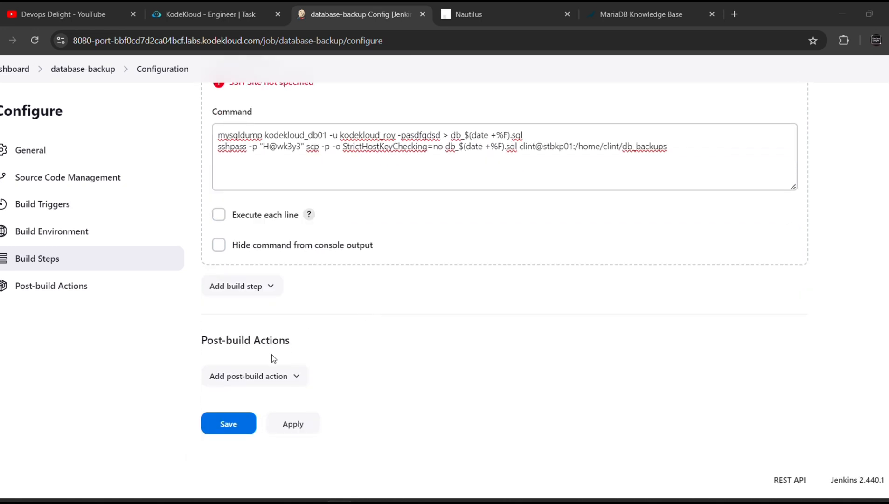
left_click(228, 423)
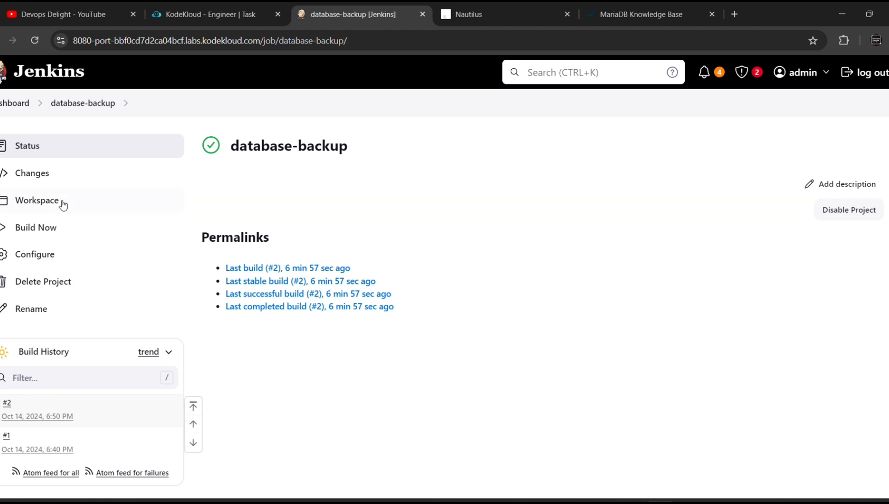
left_click(42, 236)
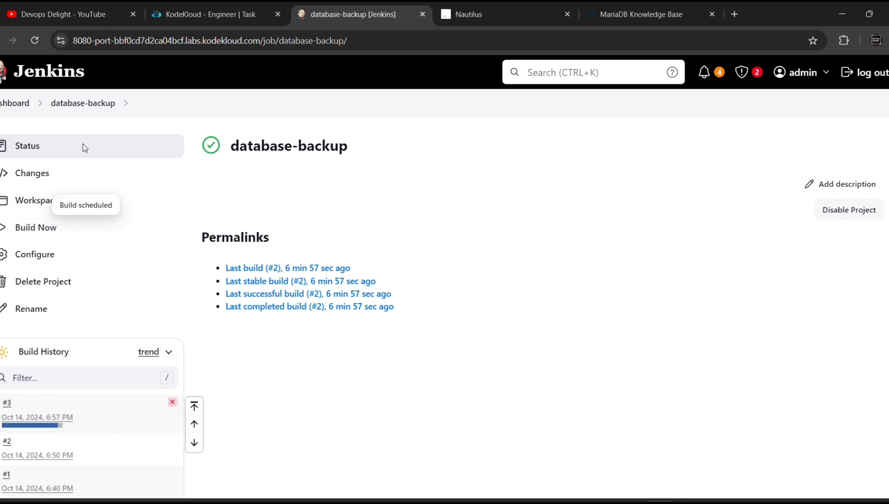
scroll(89, 316, "down", 1)
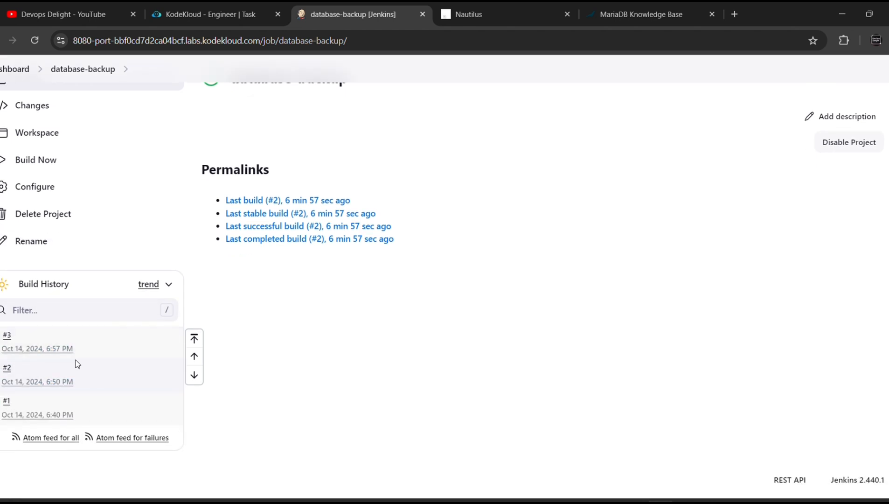
Open build #3's console output to confirm it ended with Finished: SUCCESS
left_click(7, 336)
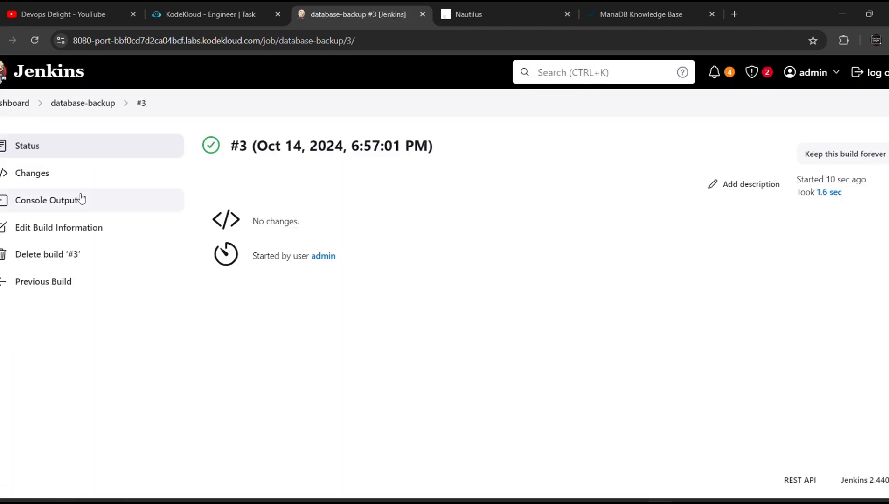
left_click(71, 201)
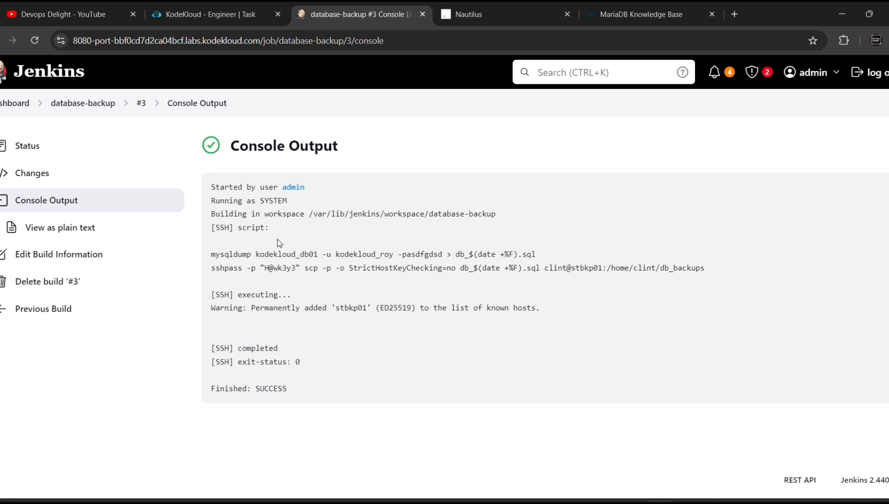
On stbkp01, list db_backups and print db_2024-10-14.sql to verify the copied dump
left_click(218, 16)
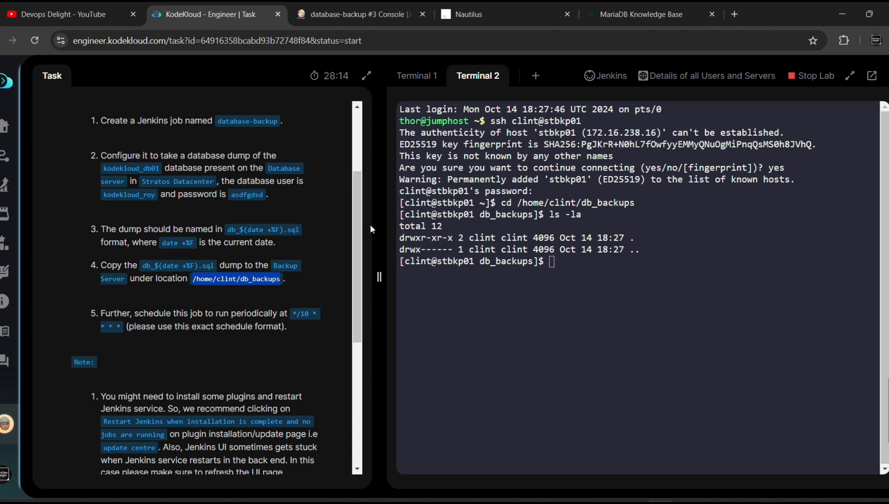
type("ls -la")
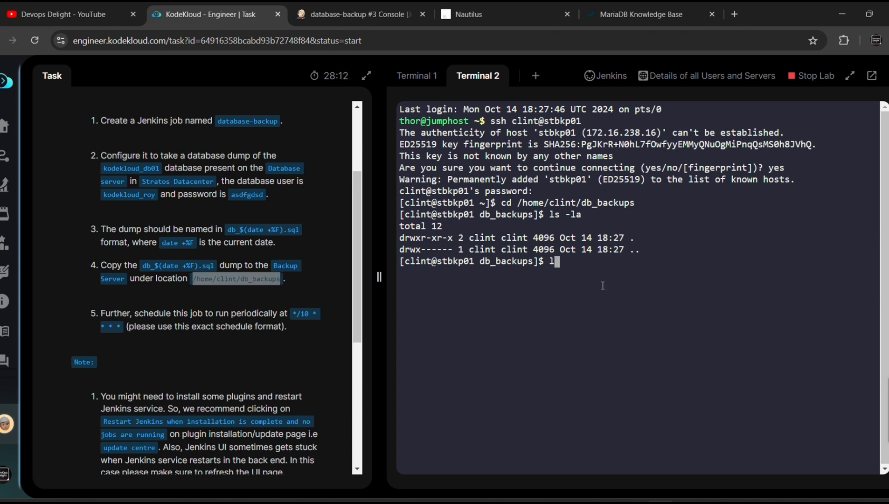
key("Return")
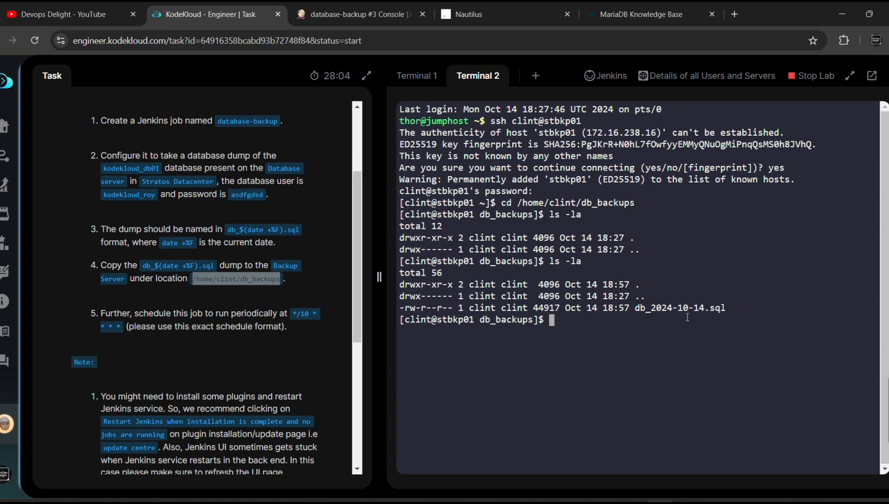
type("cat db_2024-10-14.sql")
key("Return")
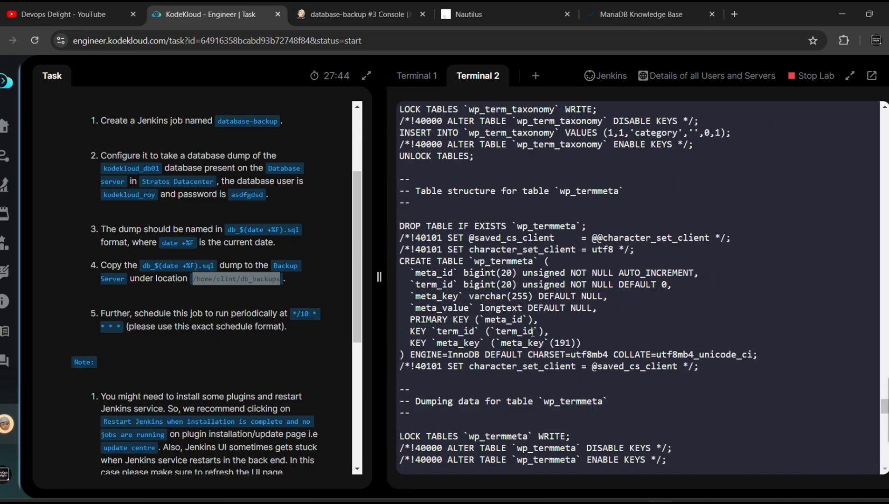
scroll(514, 387, "up", 20)
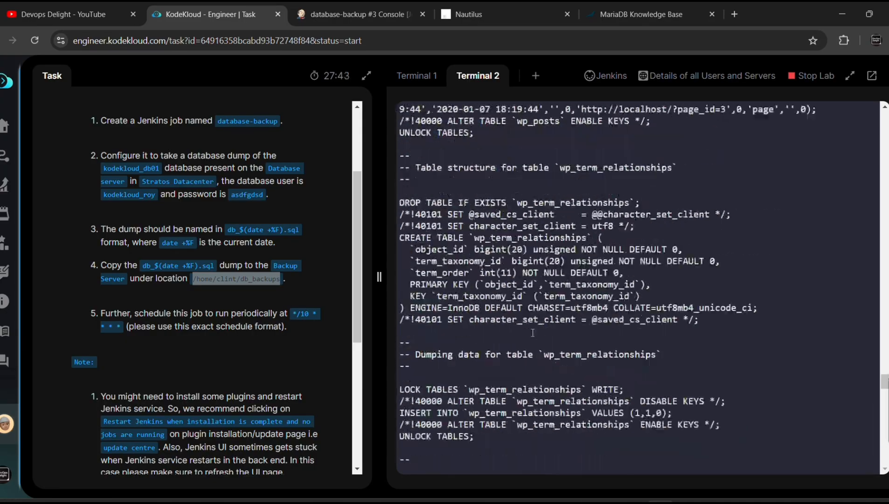
scroll(515, 387, "up", 10)
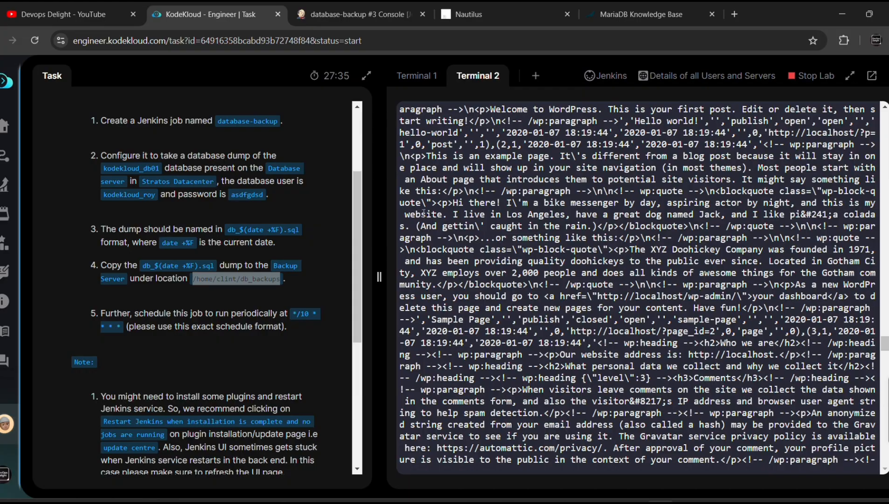
scroll(513, 280, "down", 20)
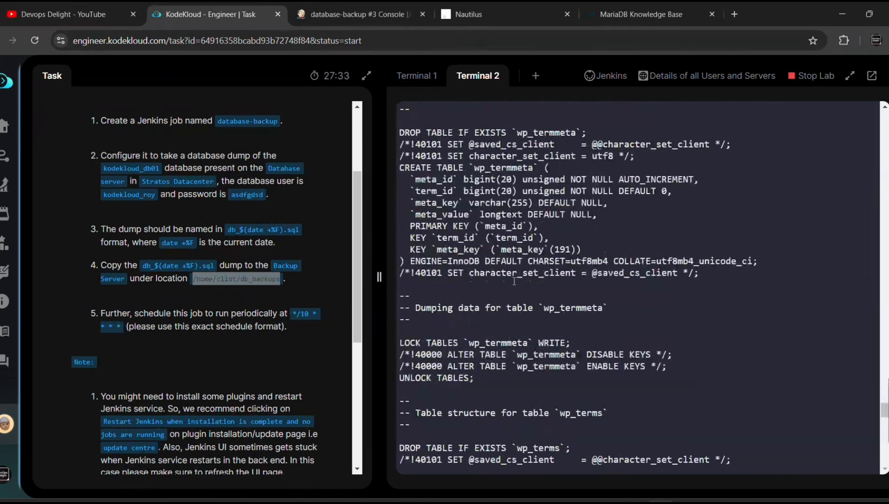
scroll(514, 280, "down", 10)
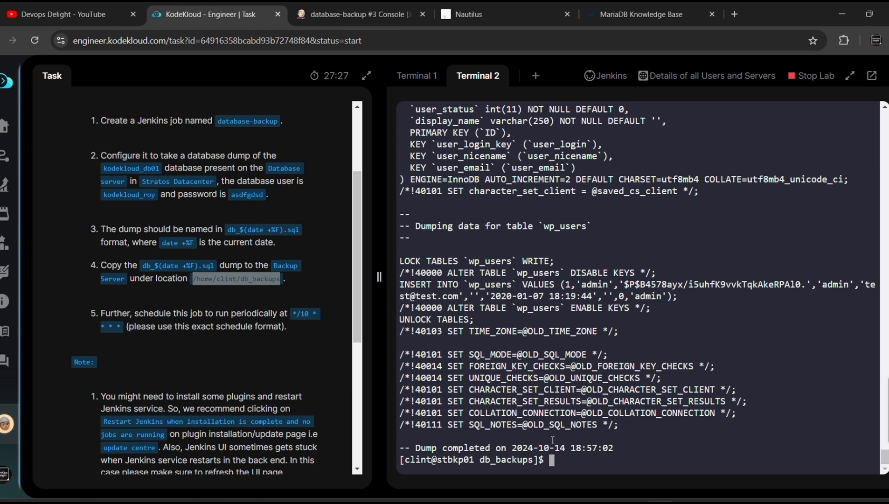
type("ls -la")
key("Return")
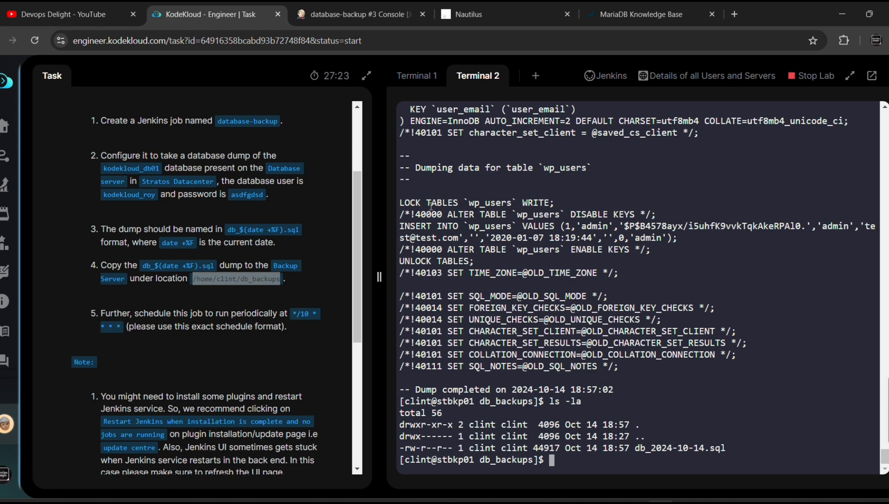
On the database server, exit MariaDB and list root's home directory with ls -la
left_click(417, 76)
type("exi")
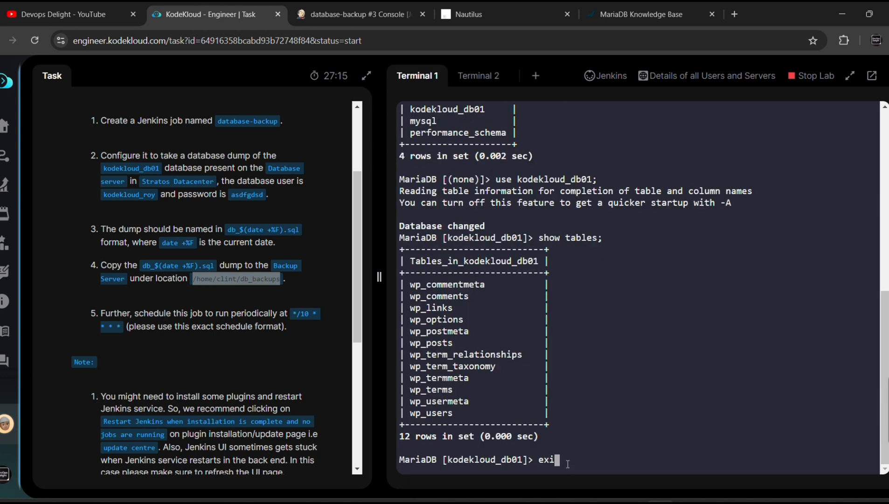
key("BackSpace")
key("BackSpace")
key("BackSpace")
type("exit")
key("Return")
type("ls -la")
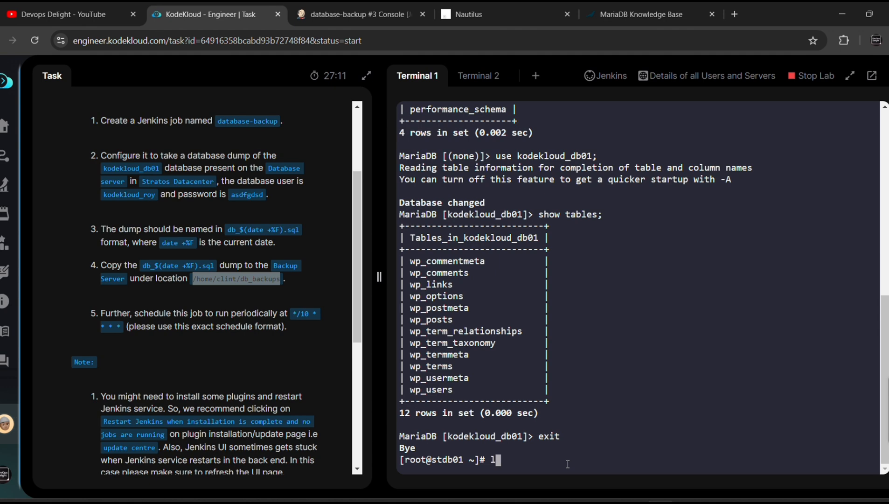
key("Return")
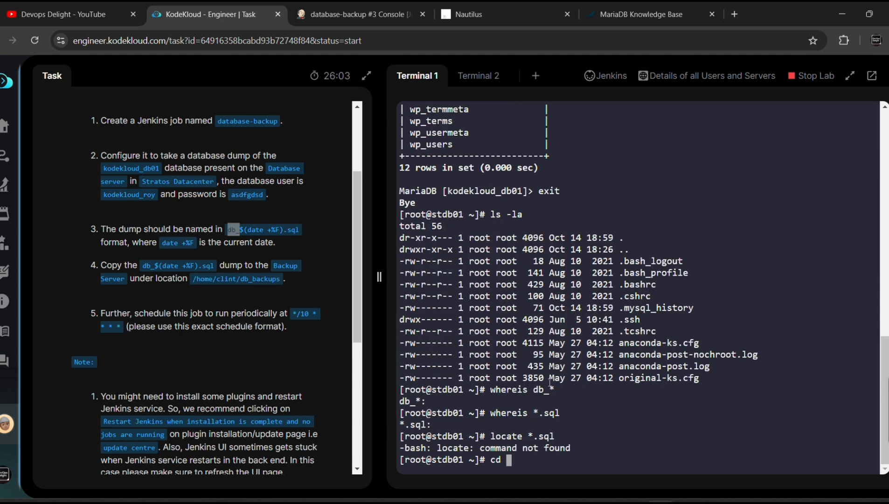
Leave the root shell and list the user's home, which shows db_2024-10-14.sql
type("ls -la")
key("Return")
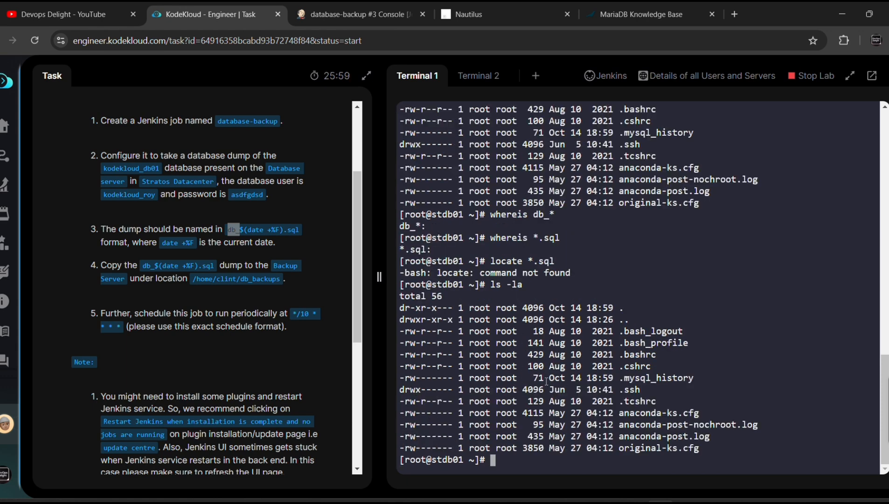
type("c")
type("d ")
type("~")
key("Return")
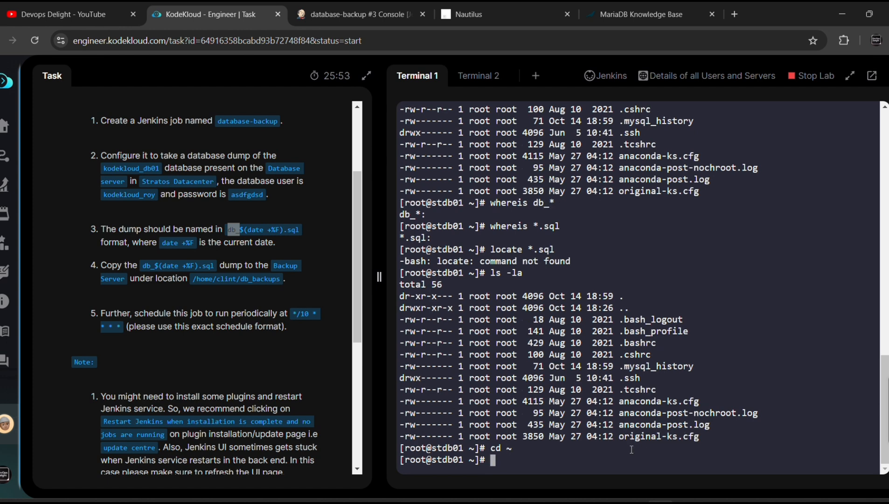
type("c")
key("BackSpace")
type("exit")
key("Return")
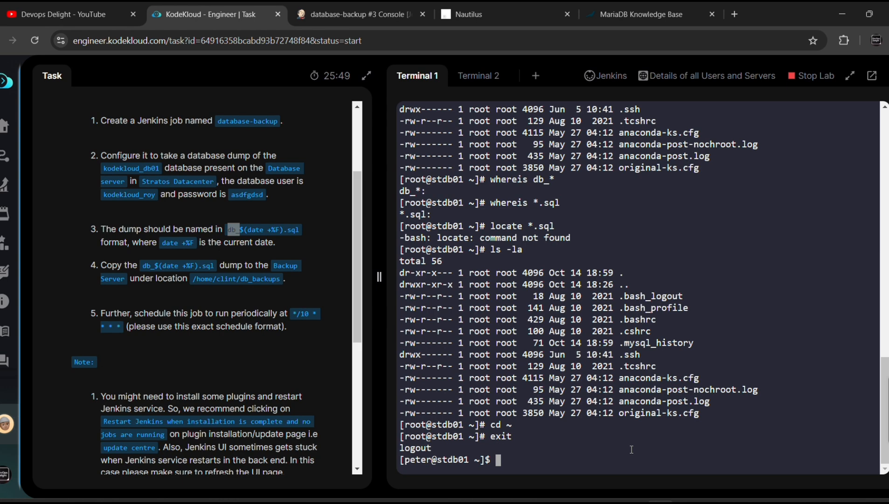
type("ls -la")
key("Return")
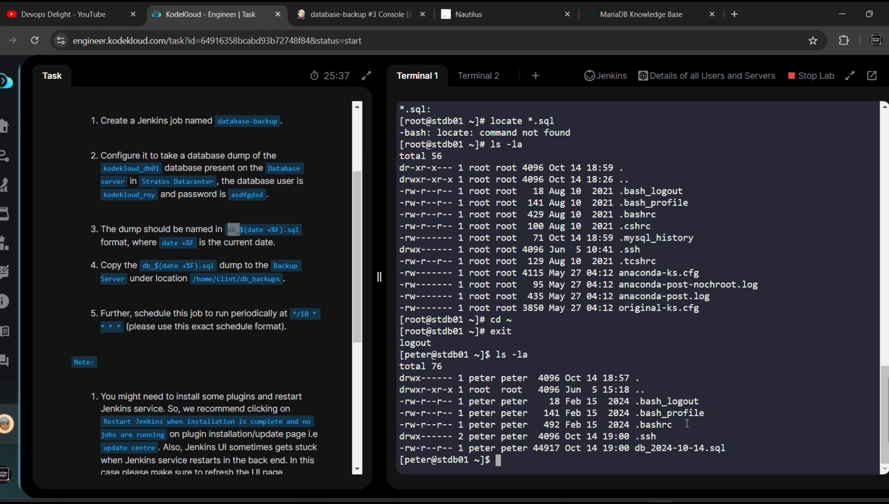
Switch between the server terminals, ending on stbkp01, and scroll the Task panel to Check
left_click(480, 77)
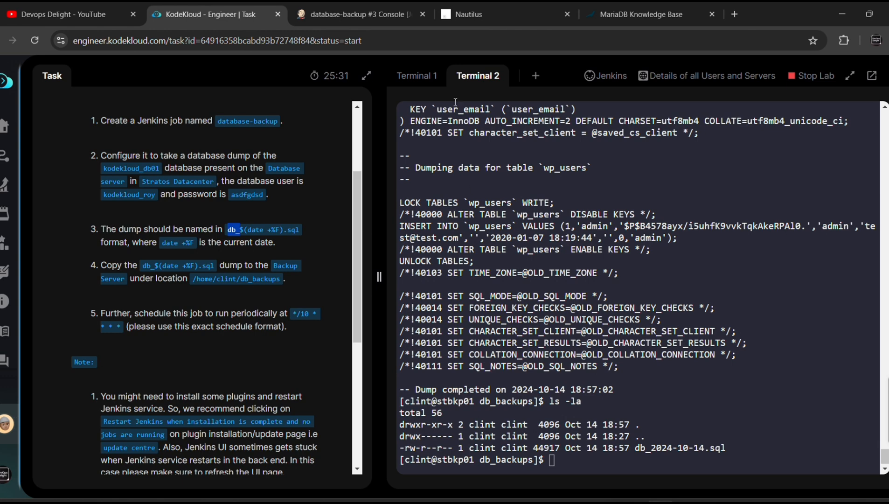
left_click(415, 77)
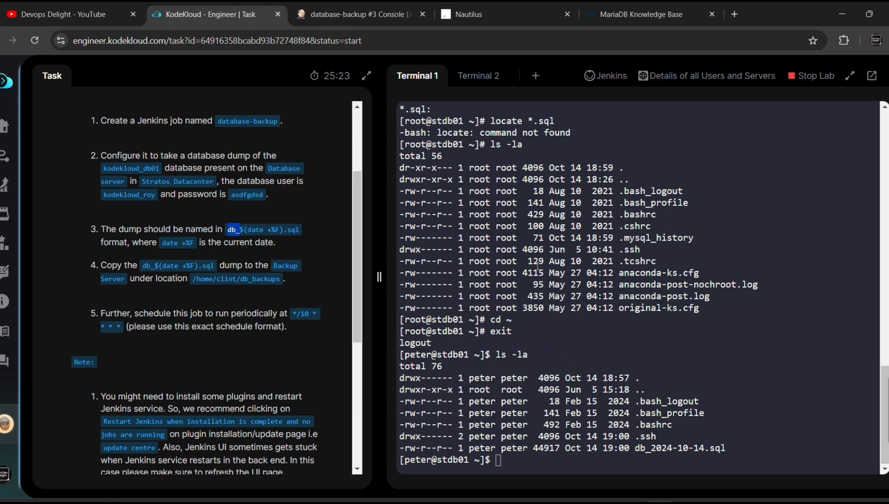
left_click(486, 83)
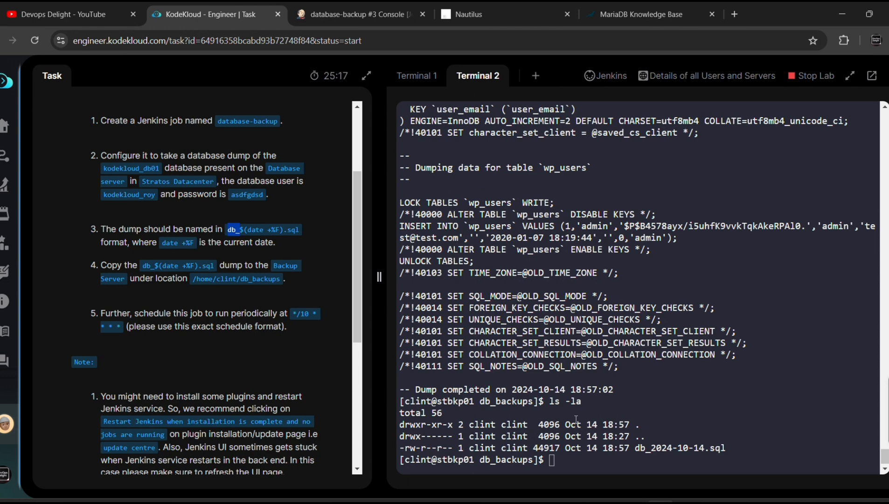
scroll(259, 274, "down", 6)
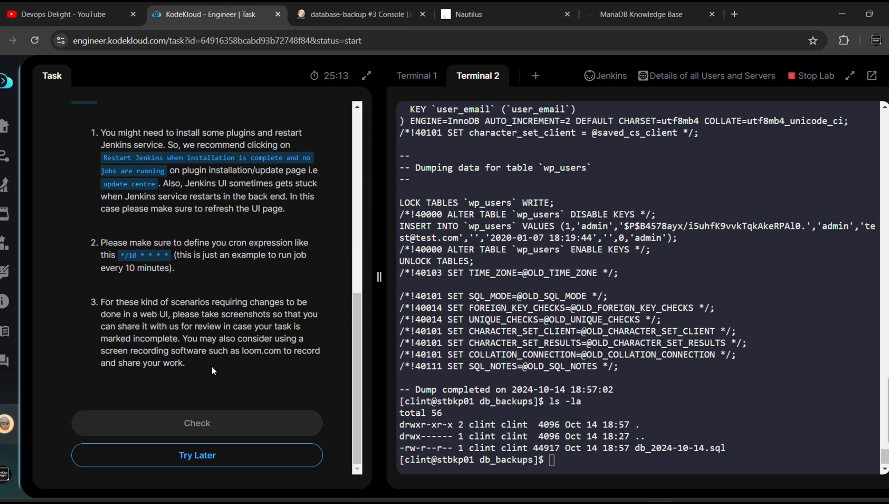
Check and confirm the Jenkins Database Backup Job task, then dismiss the dashboard's streak and congratulation popups
left_click(213, 423)
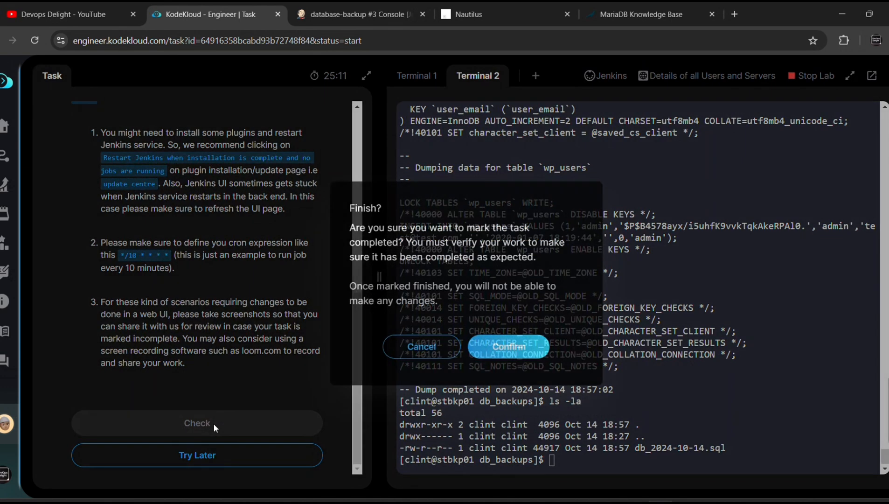
left_click(494, 347)
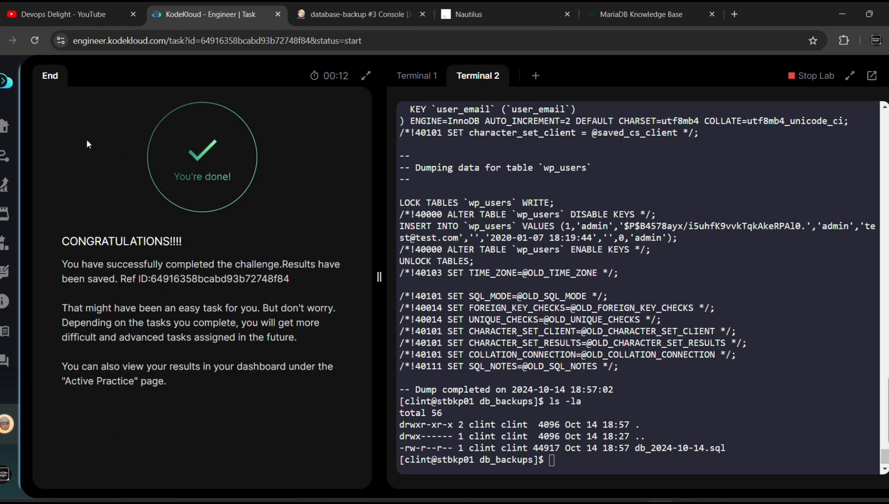
left_click(2, 134)
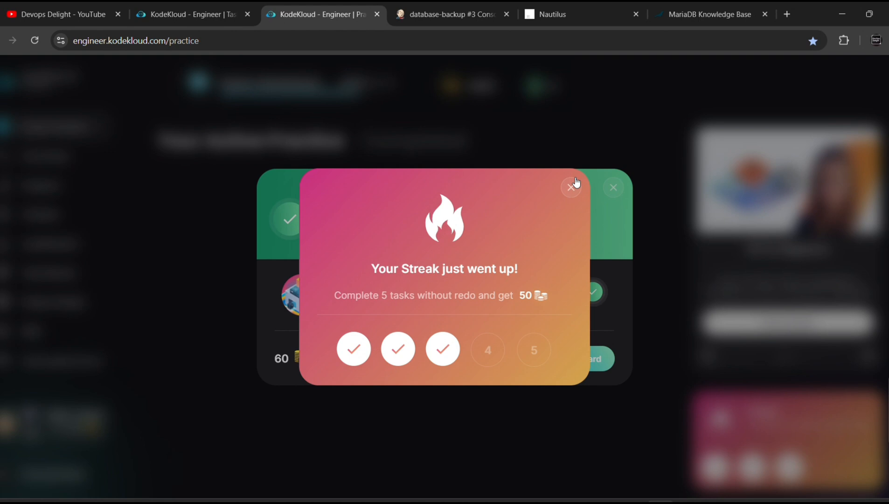
left_click(571, 186)
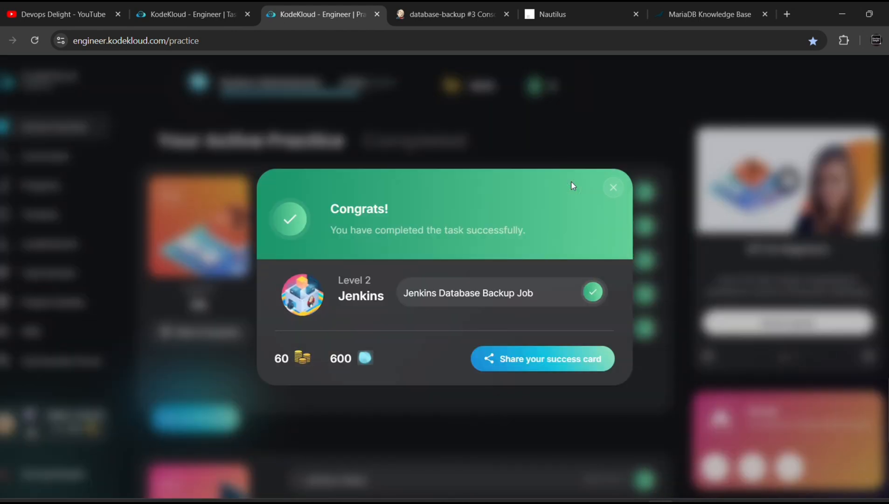
left_click(617, 192)
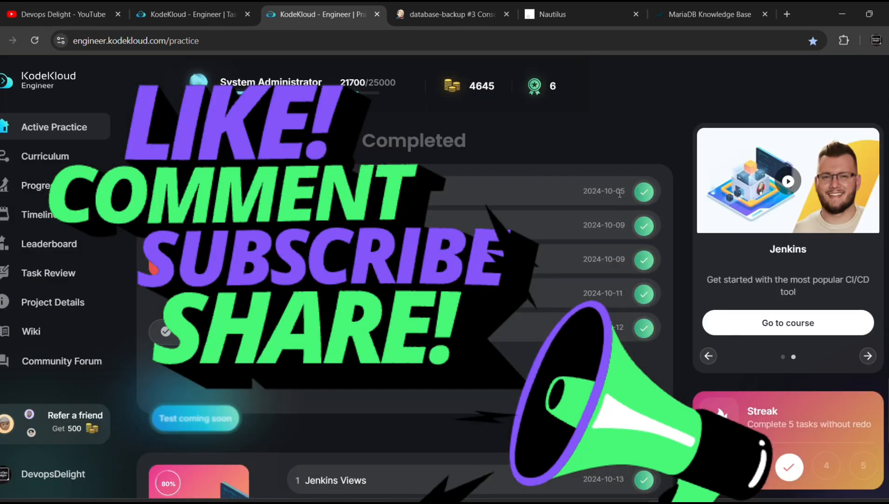